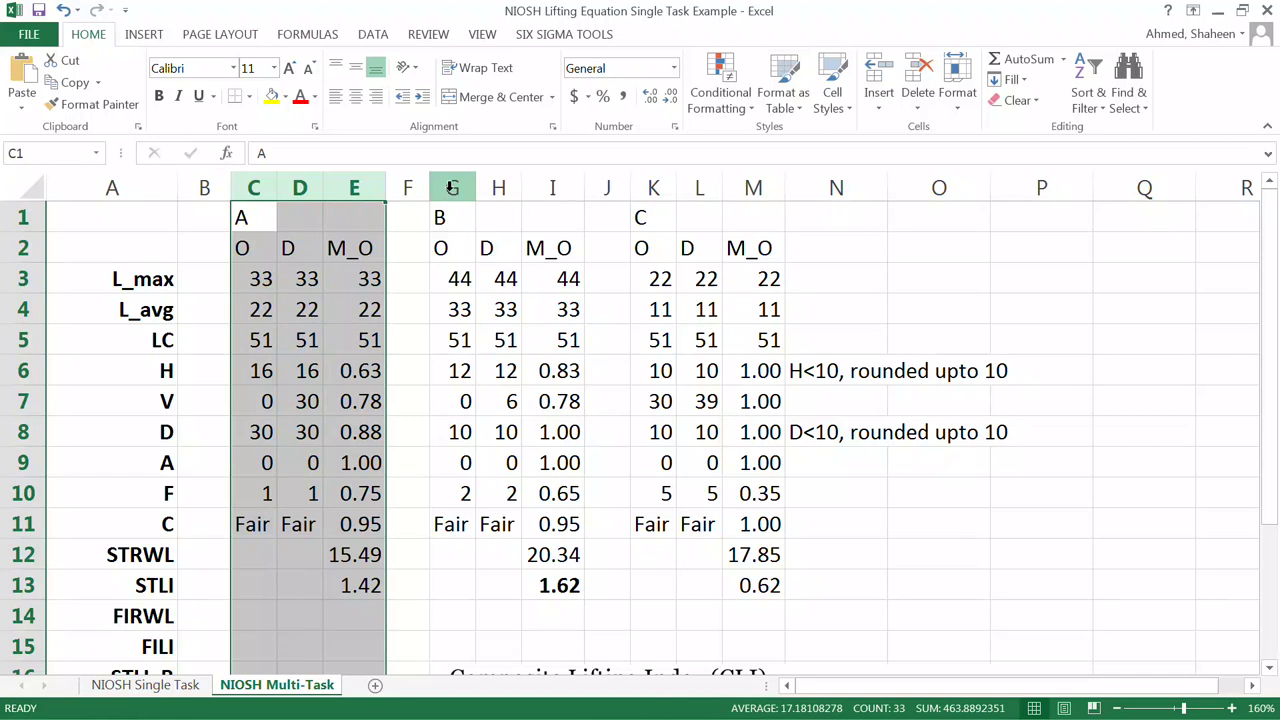
Step: Examine the columns of tasks A, B and C and their STRWL and STLI rows on the NIOSH Multi-Task sheet
left_click_drag(653, 188, 746, 190)
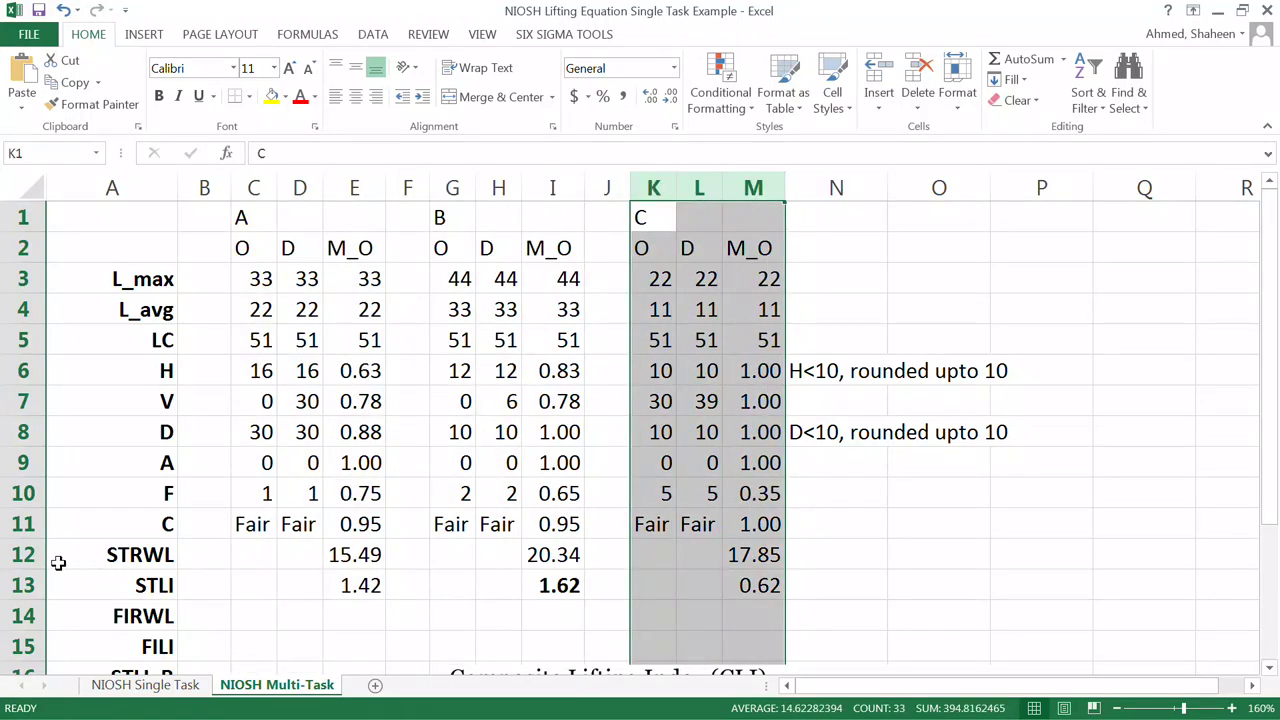
left_click_drag(25, 555, 25, 585)
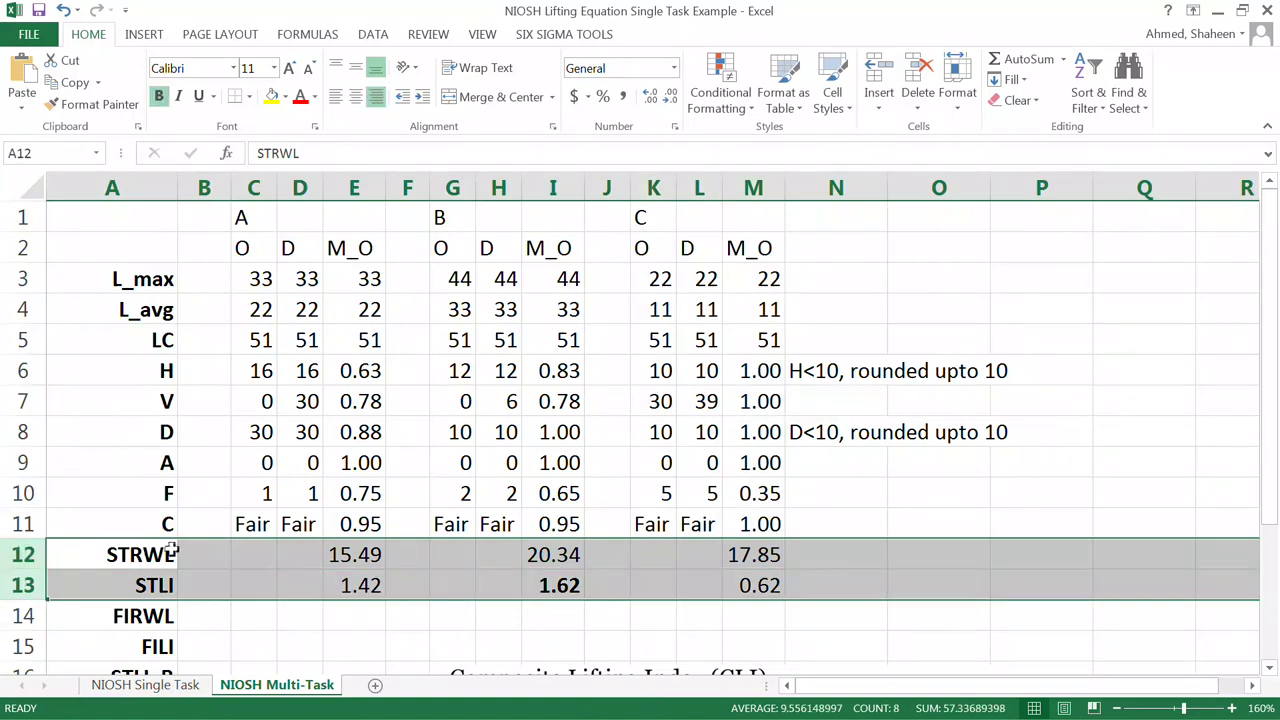
left_click(128, 554)
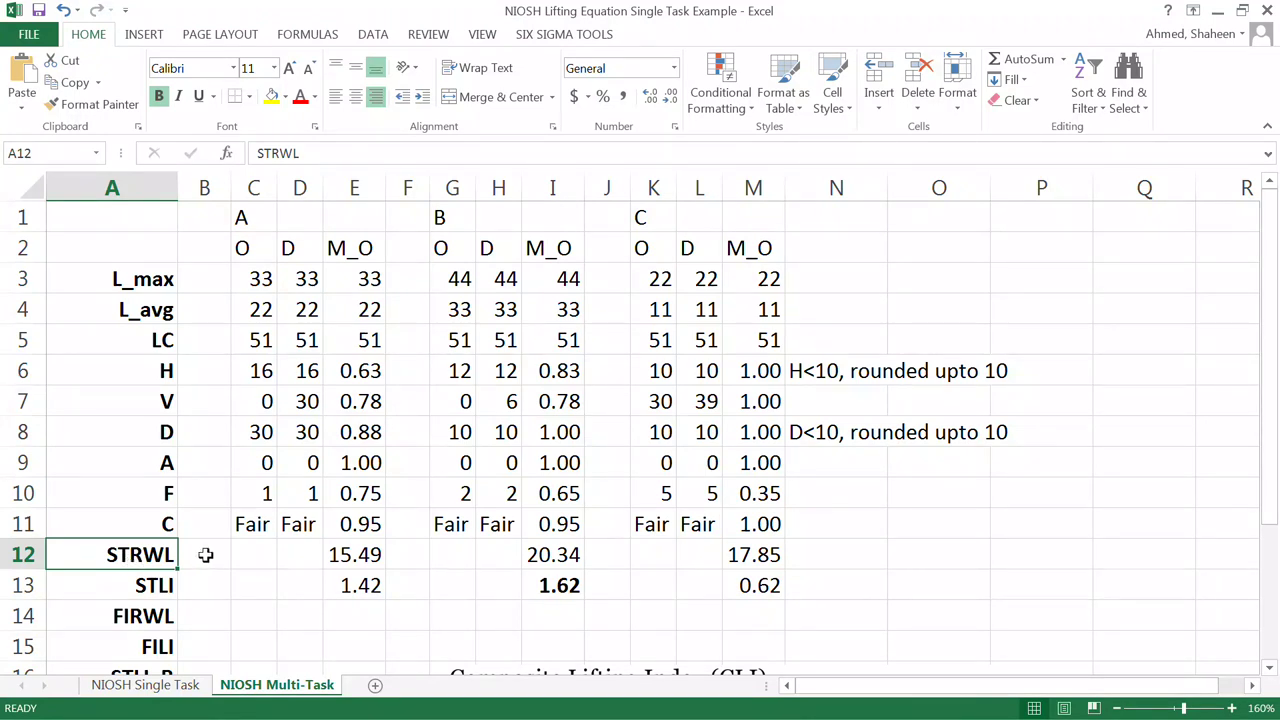
double_click(131, 585)
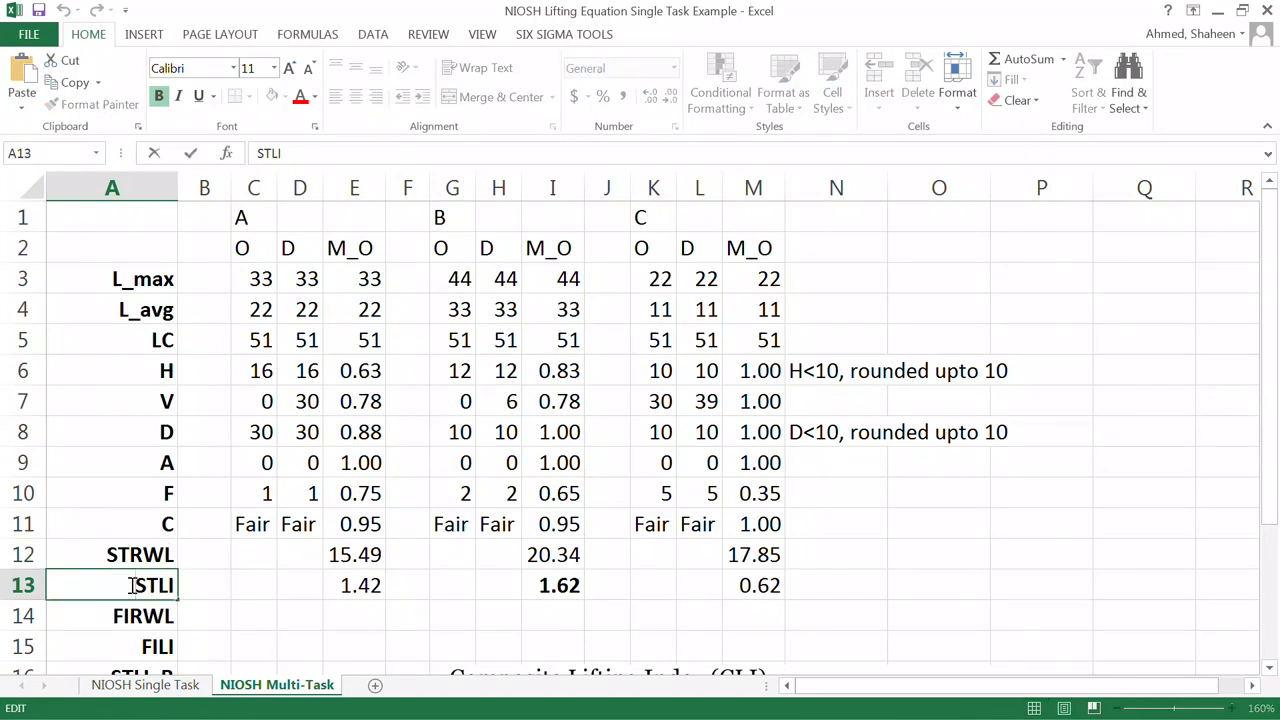
left_click(23, 585)
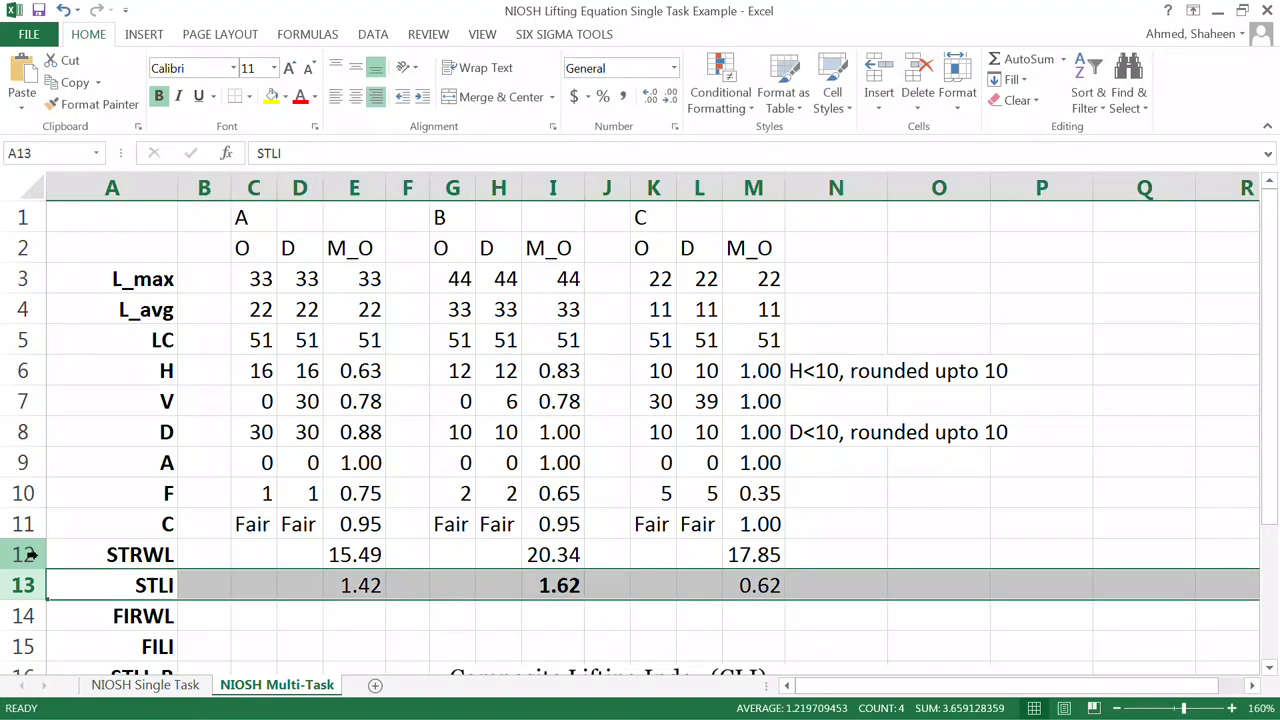
left_click(22, 555)
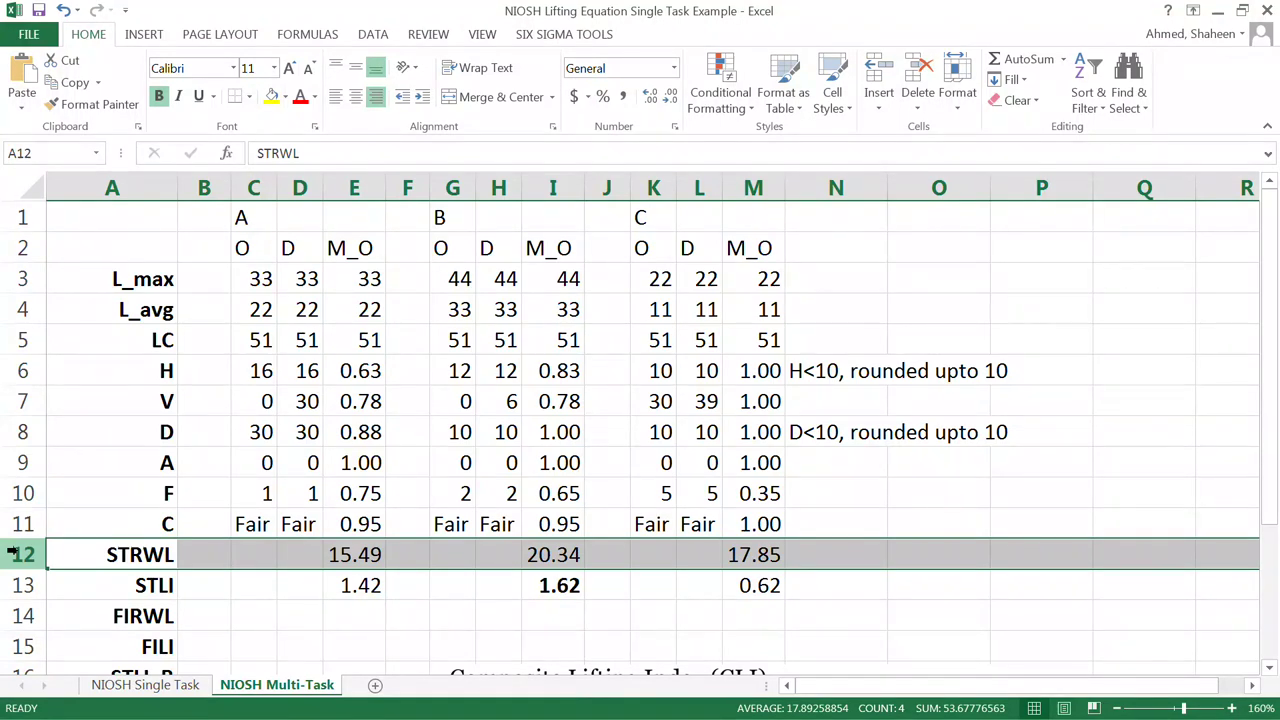
left_click_drag(225, 247, 745, 585)
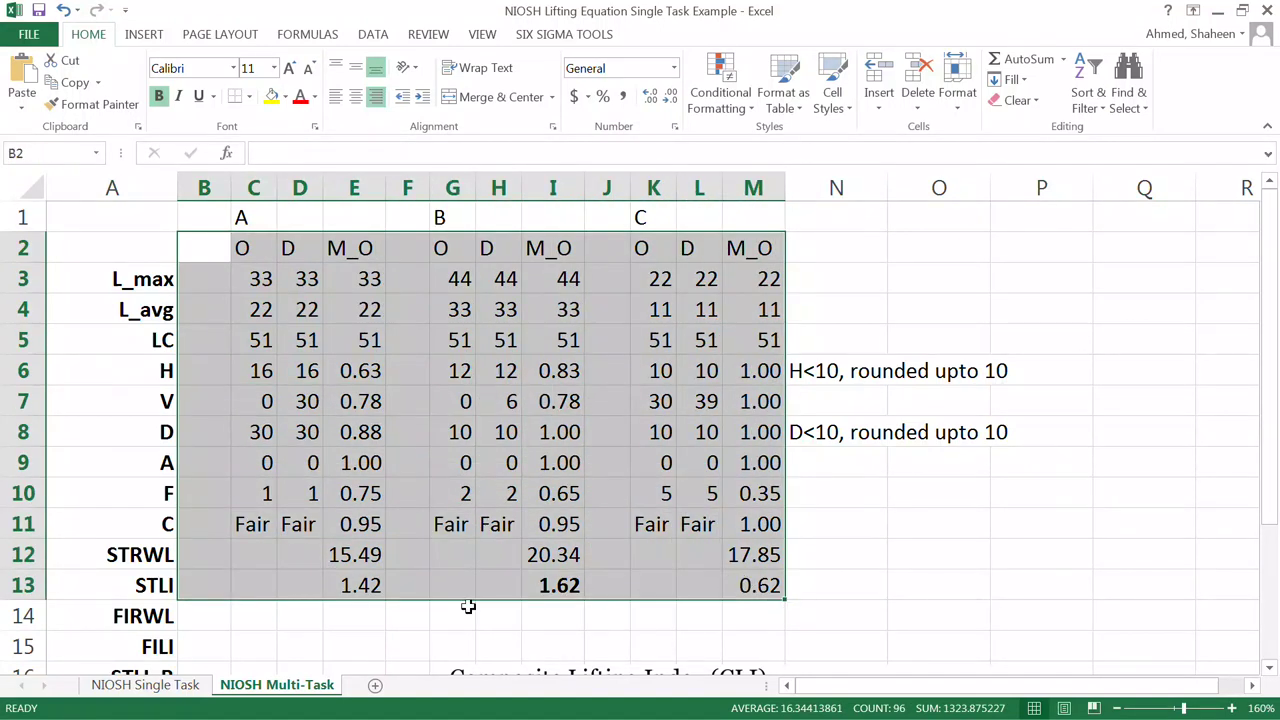
scroll(468, 606, "down", 1)
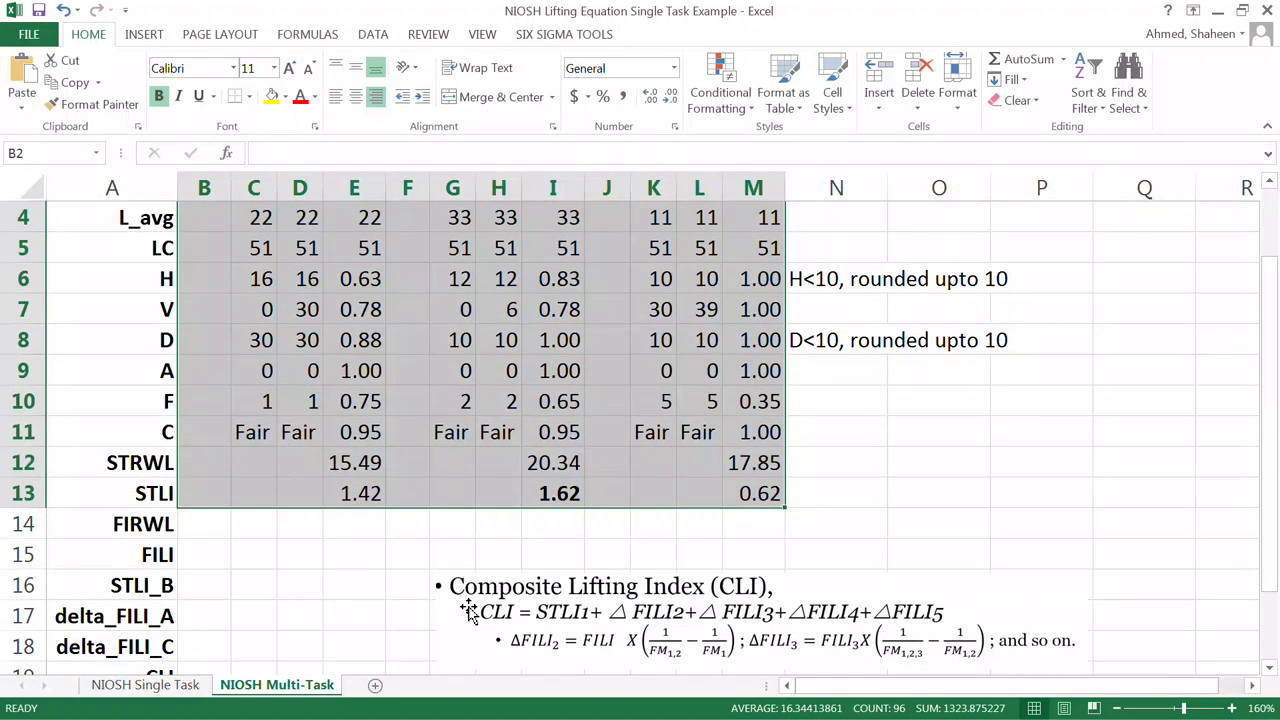
scroll(468, 606, "up", 1)
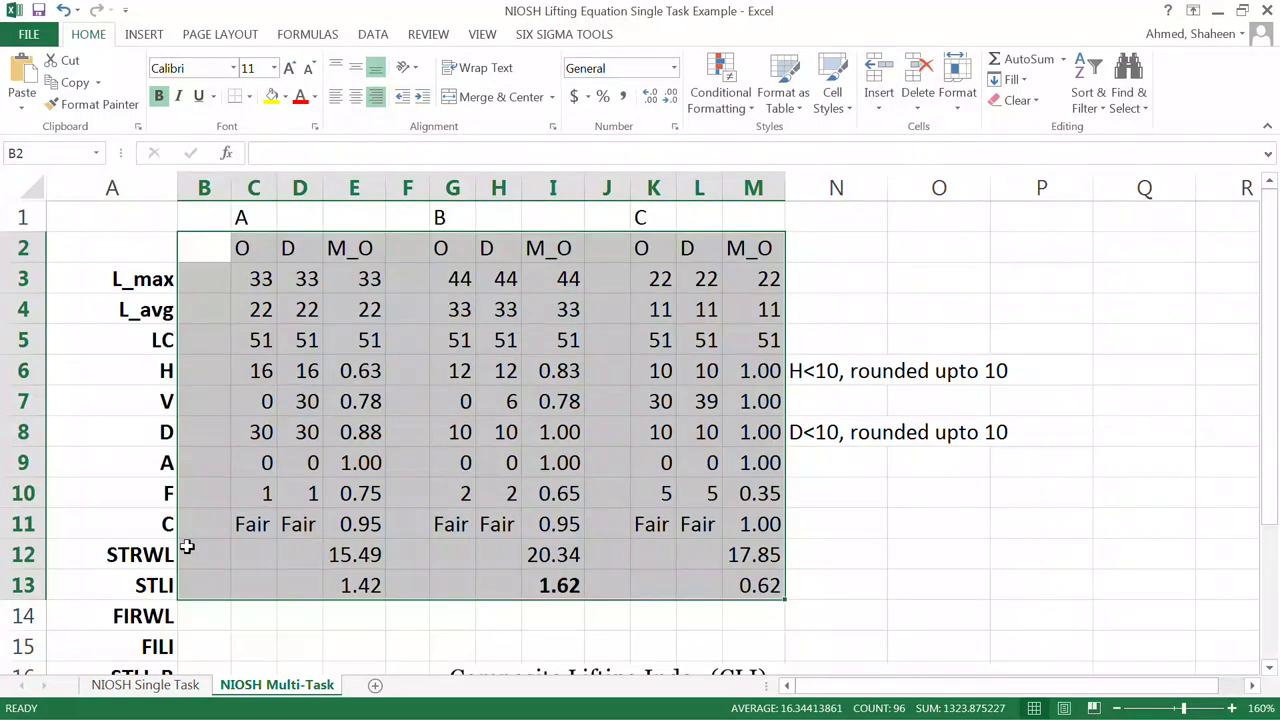
left_click(52, 561)
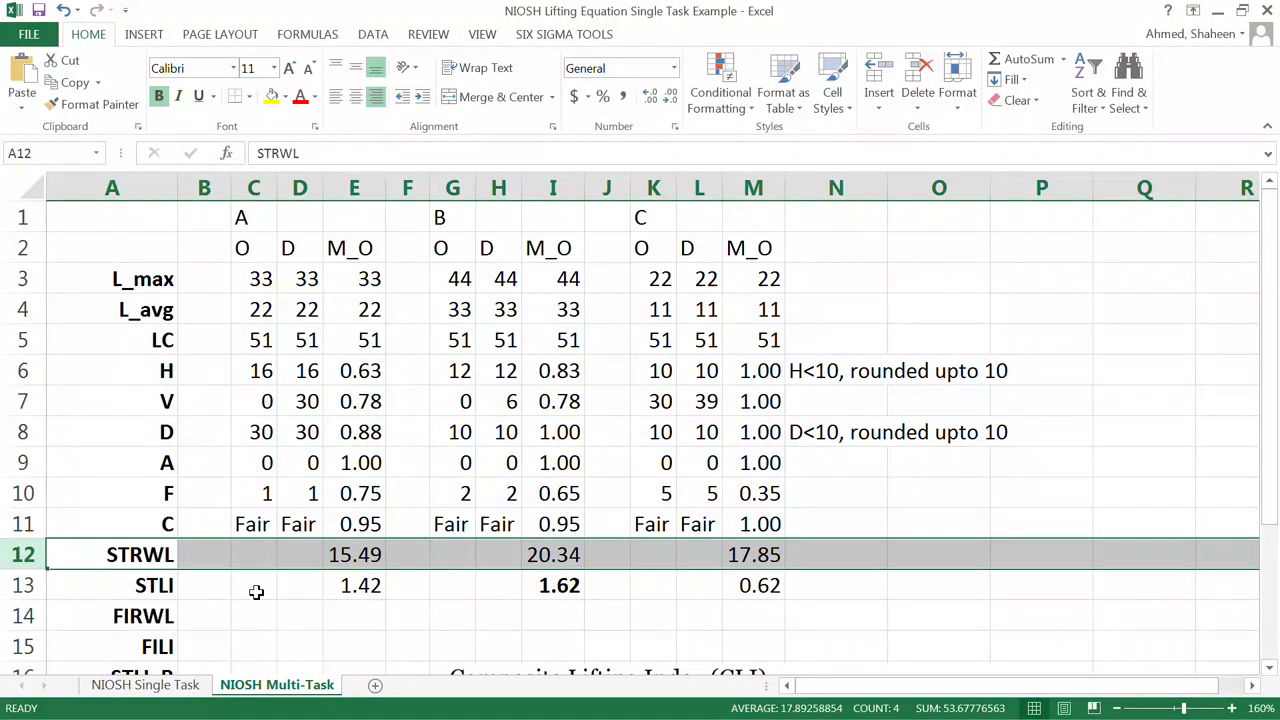
Step: Move the Composite Lifting Index formula picture up beside rows 14 to 16 and the STLI_B+delta_FILI_A+delta_FILI_C note to cell H18
scroll(265, 591, "down", 2)
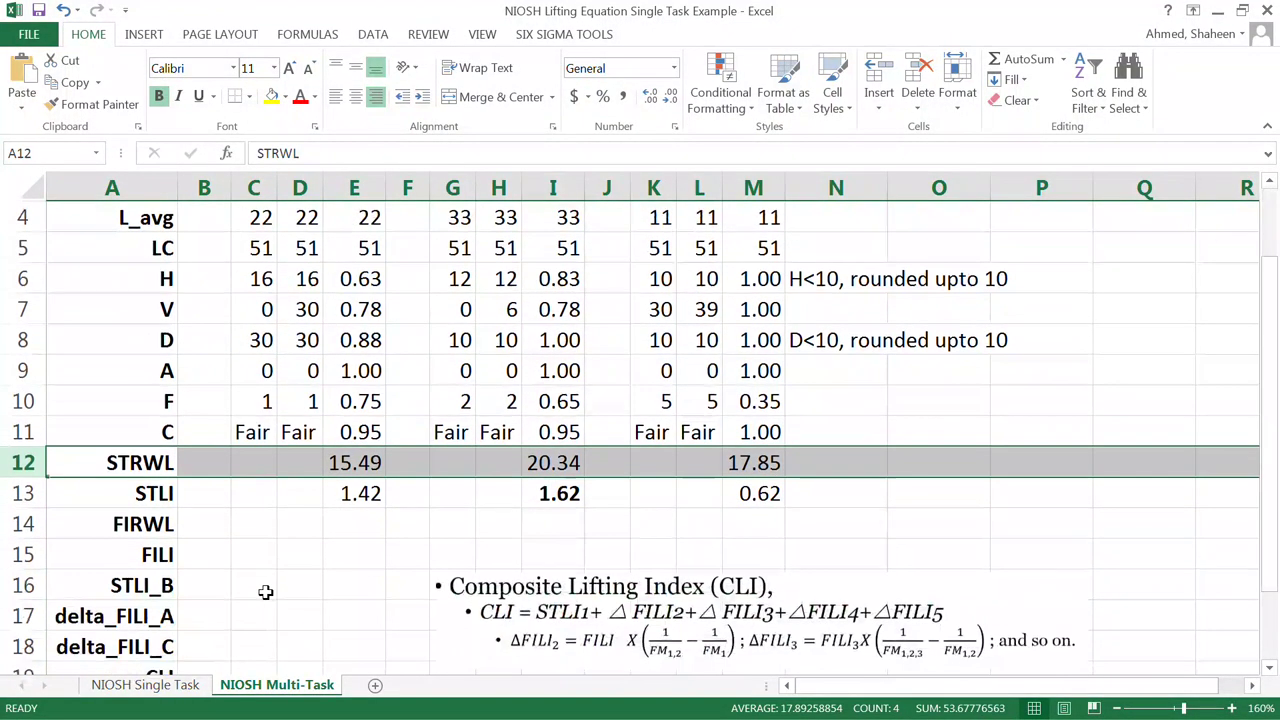
scroll(312, 580, "down", 1)
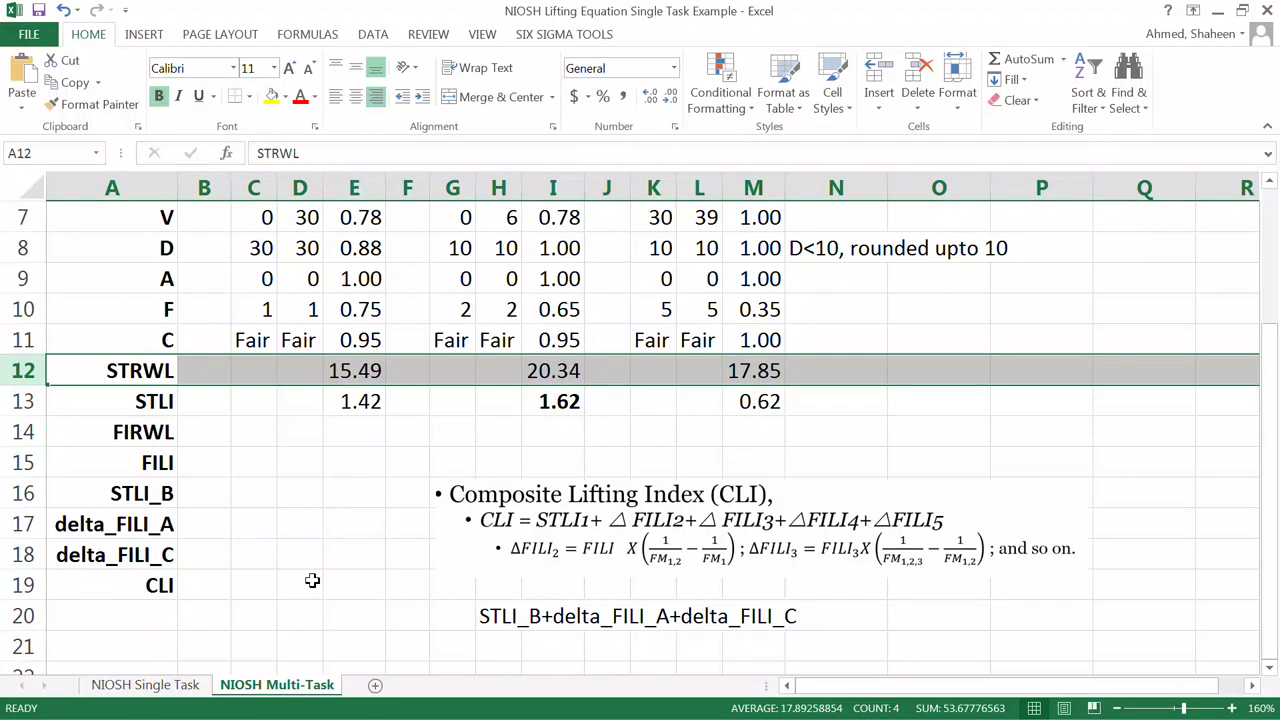
scroll(312, 580, "down", 1)
left_click_drag(566, 422, 546, 354)
left_click(495, 518)
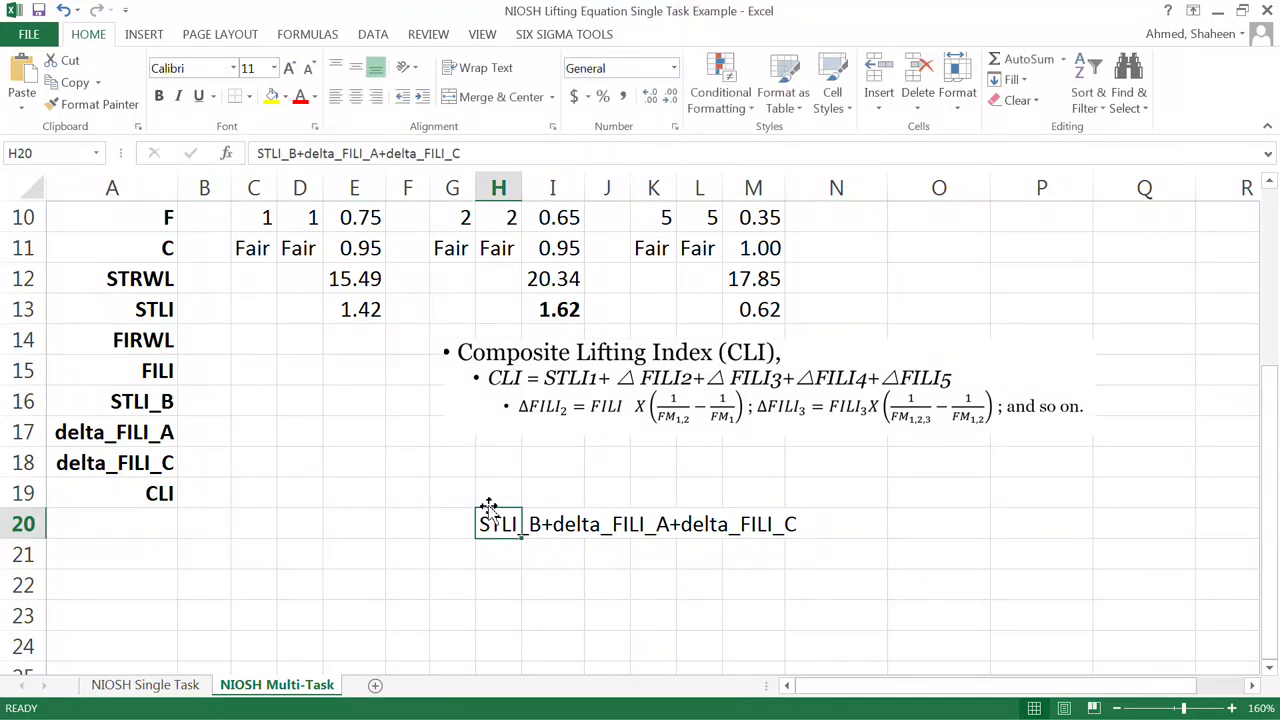
left_click_drag(488, 505, 500, 452)
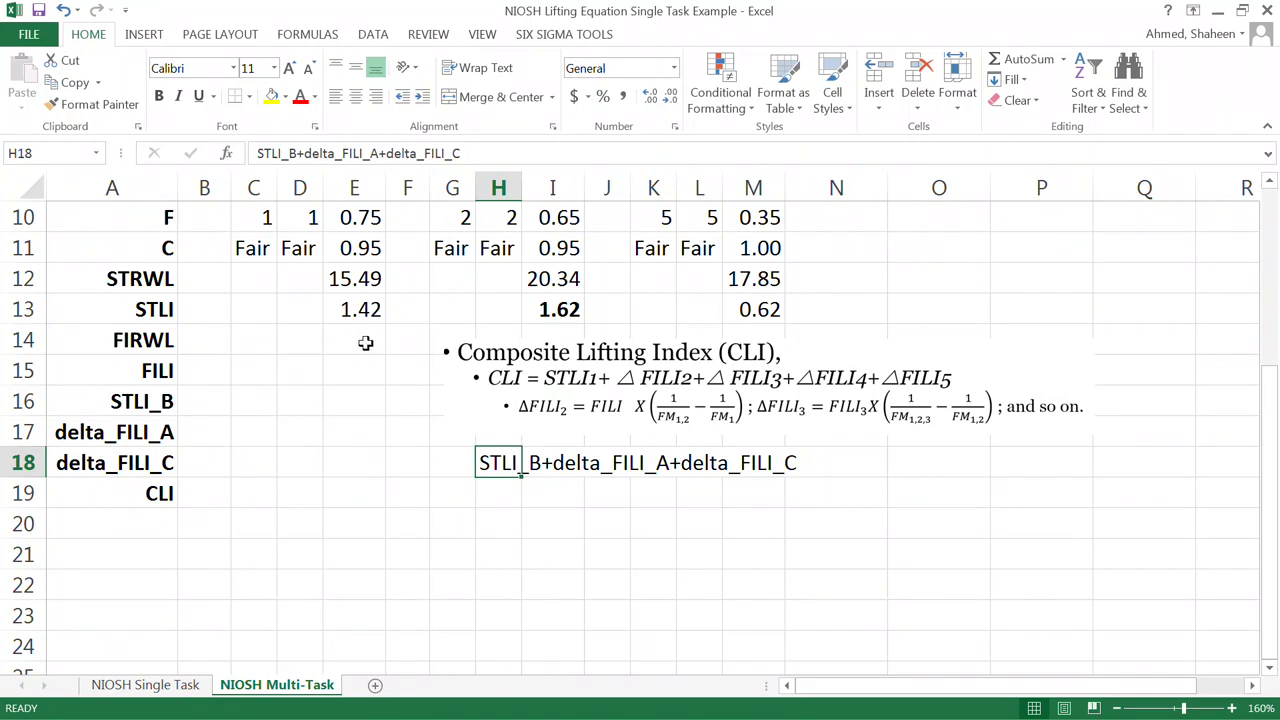
Step: Review the multipliers and single-task results of all three tasks, along with the empty FIRWL cell for task A
scroll(366, 322, "up", 1)
left_click_drag(300, 218, 362, 249)
left_click_drag(417, 309, 770, 405)
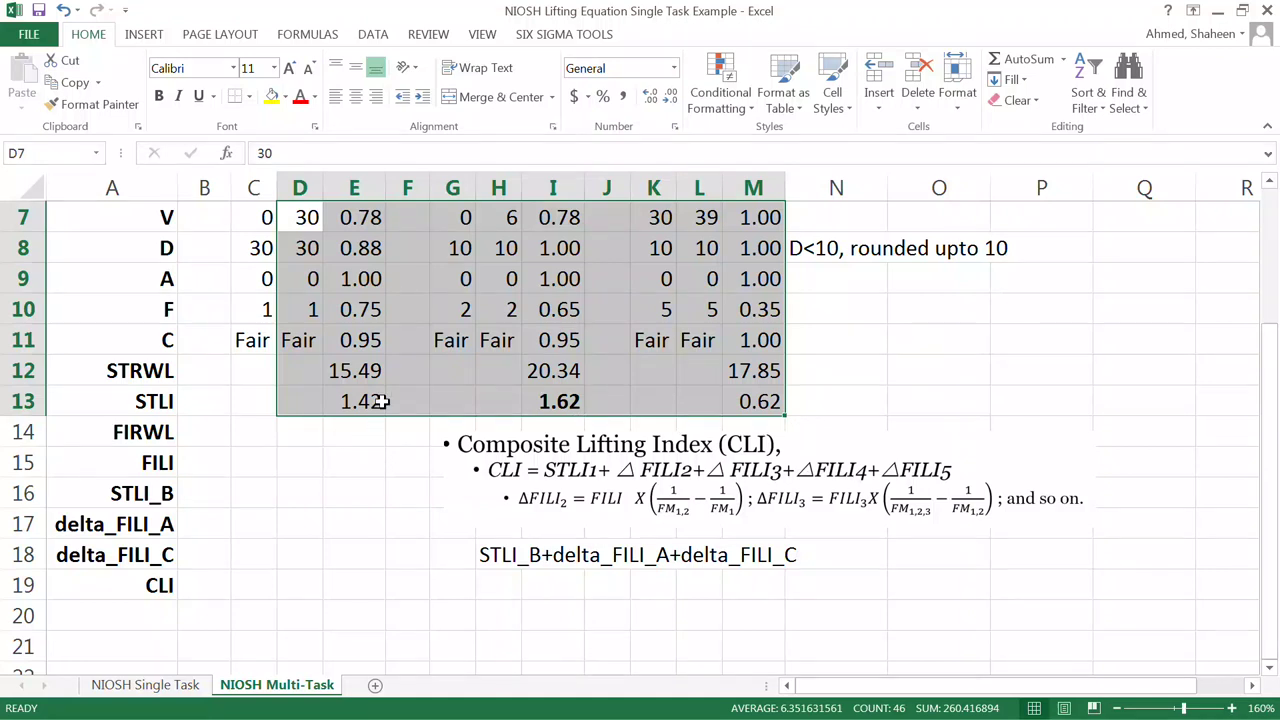
left_click(354, 430)
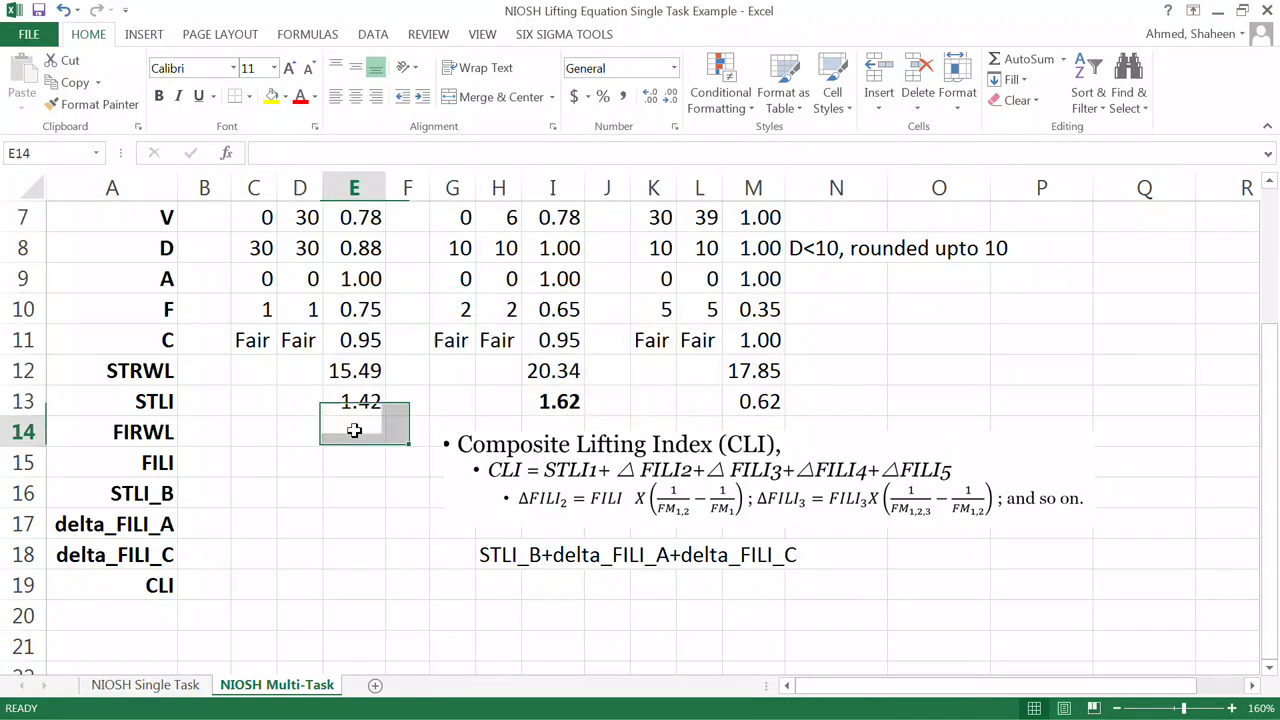
scroll(399, 497, "down", 1)
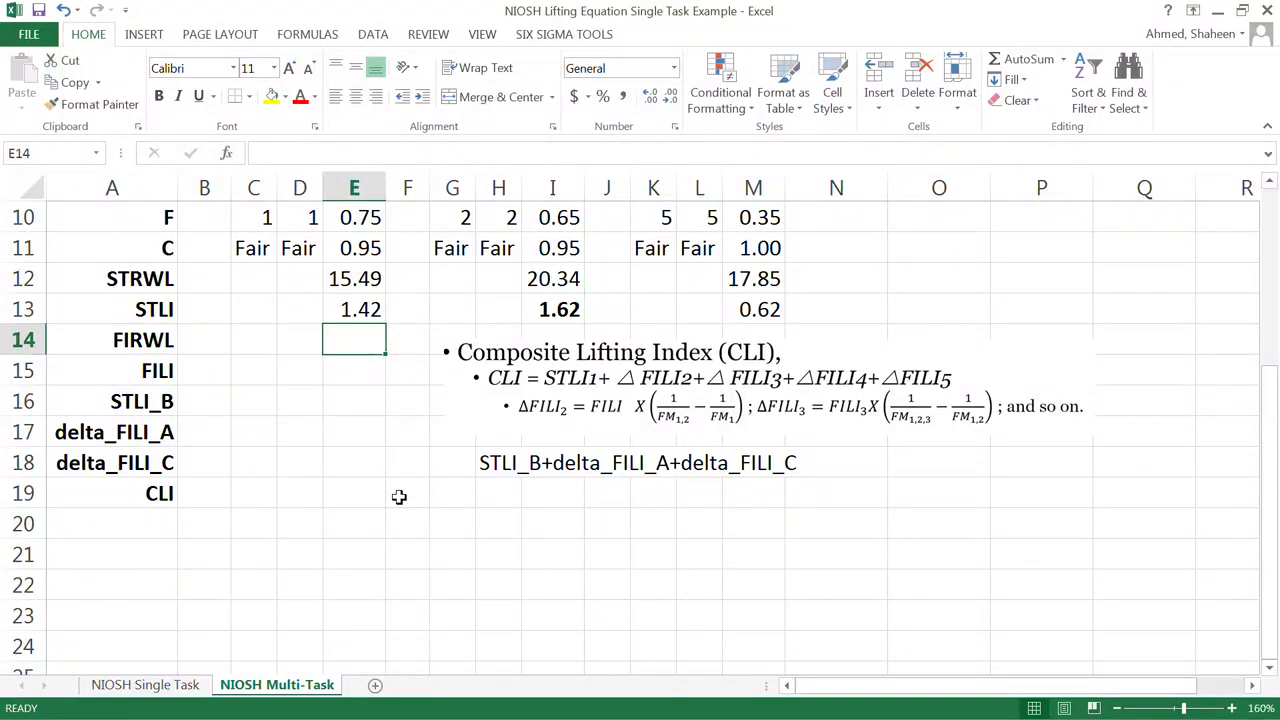
scroll(399, 497, "up", 3)
scroll(399, 497, "down", 2)
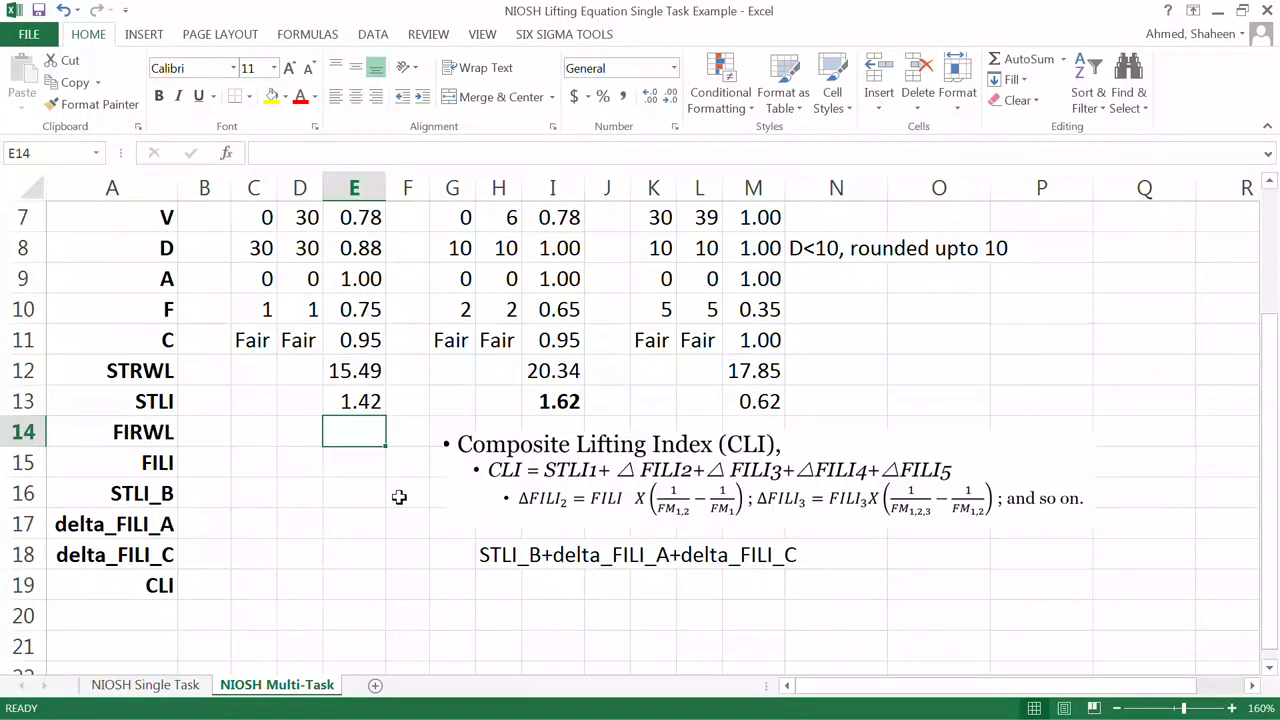
scroll(556, 400, "up", 1)
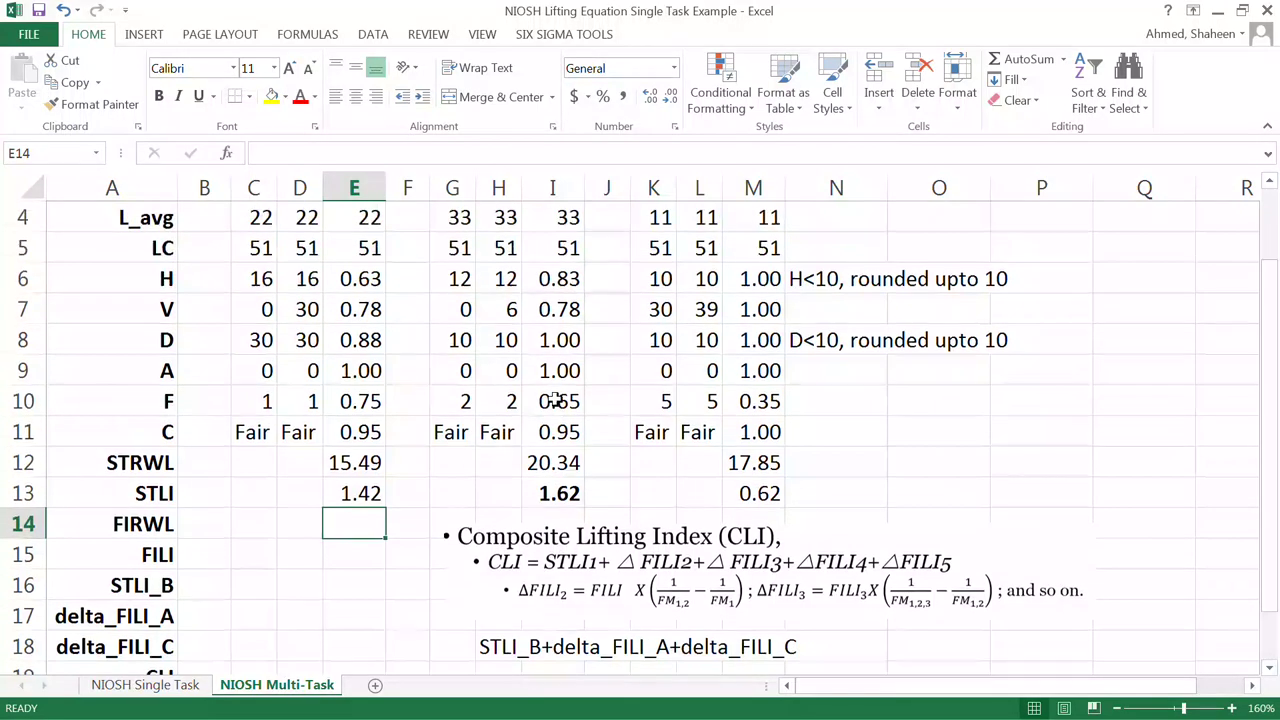
Step: Compare the STLI results of tasks A, B and C in row 13 to rank the tasks
left_click(562, 493)
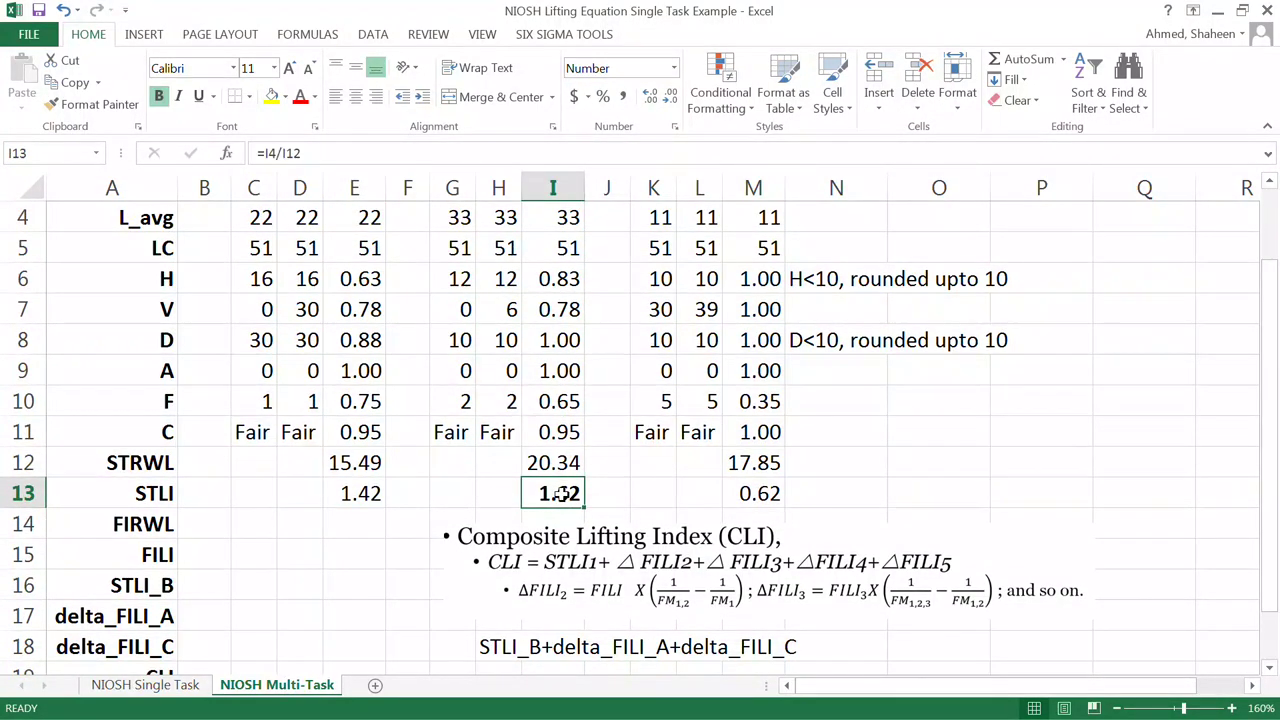
scroll(562, 493, "up", 1)
left_click_drag(448, 220, 572, 587)
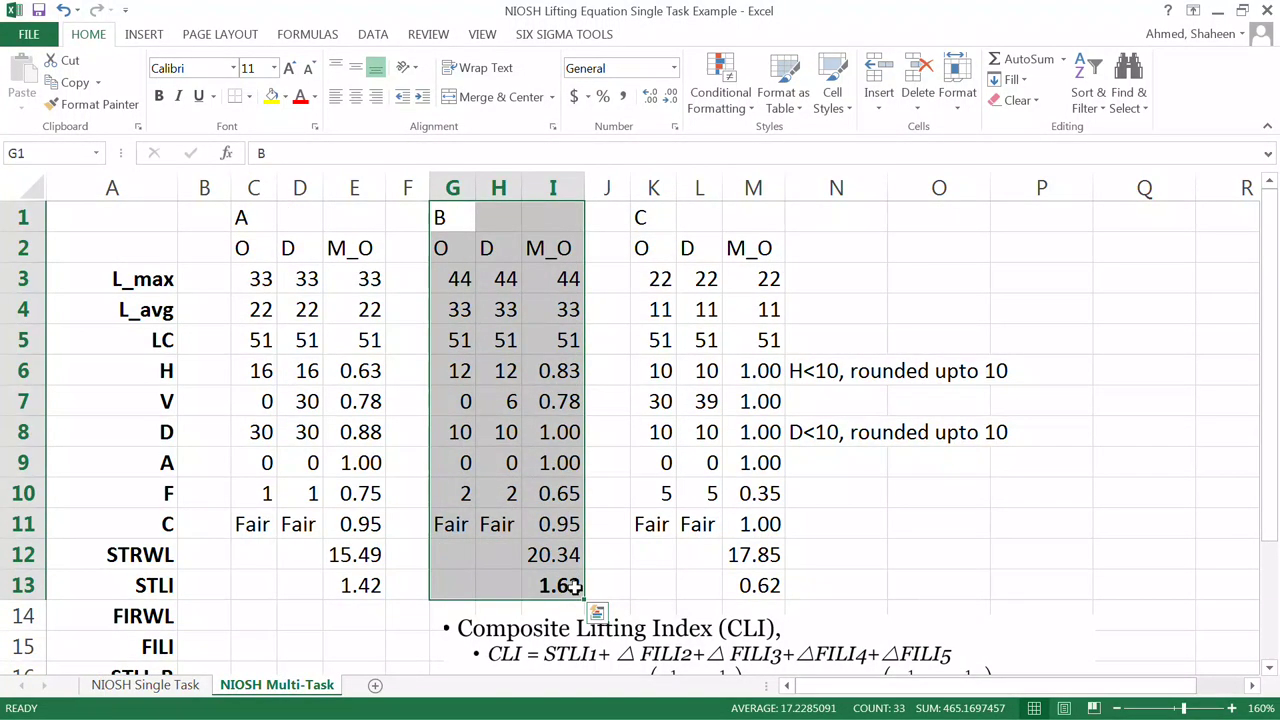
left_click(357, 581)
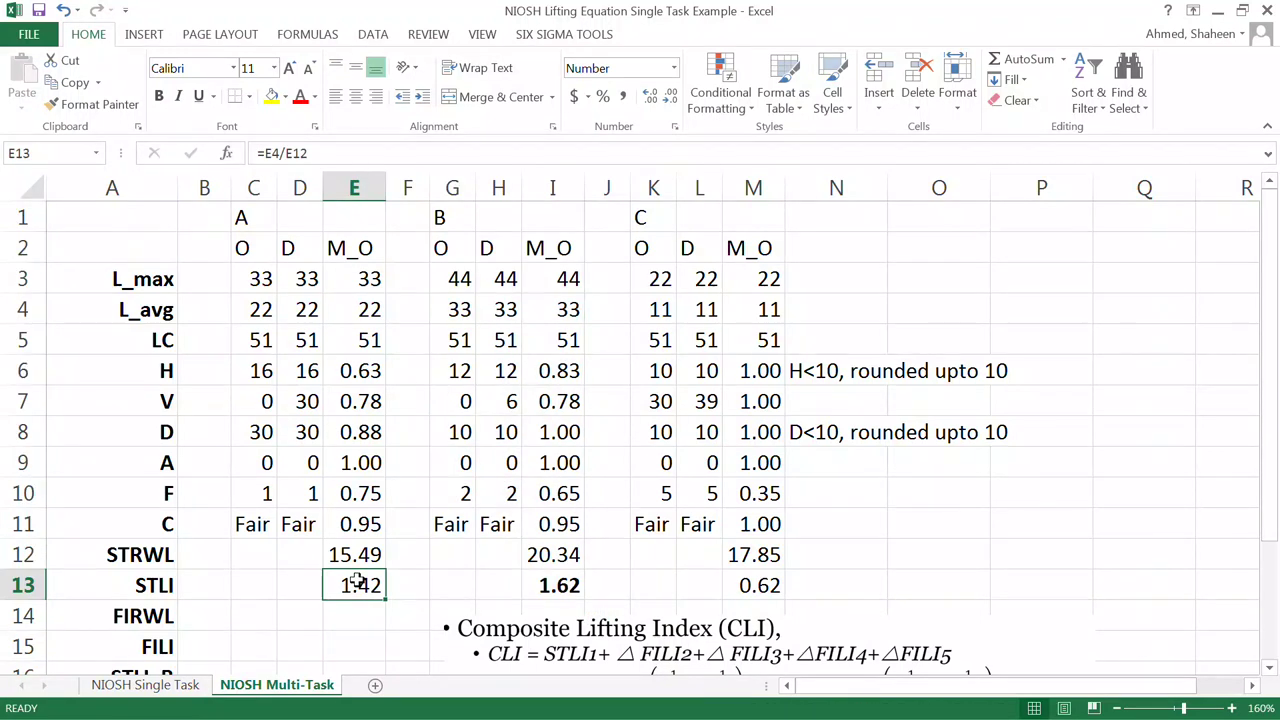
left_click(759, 581)
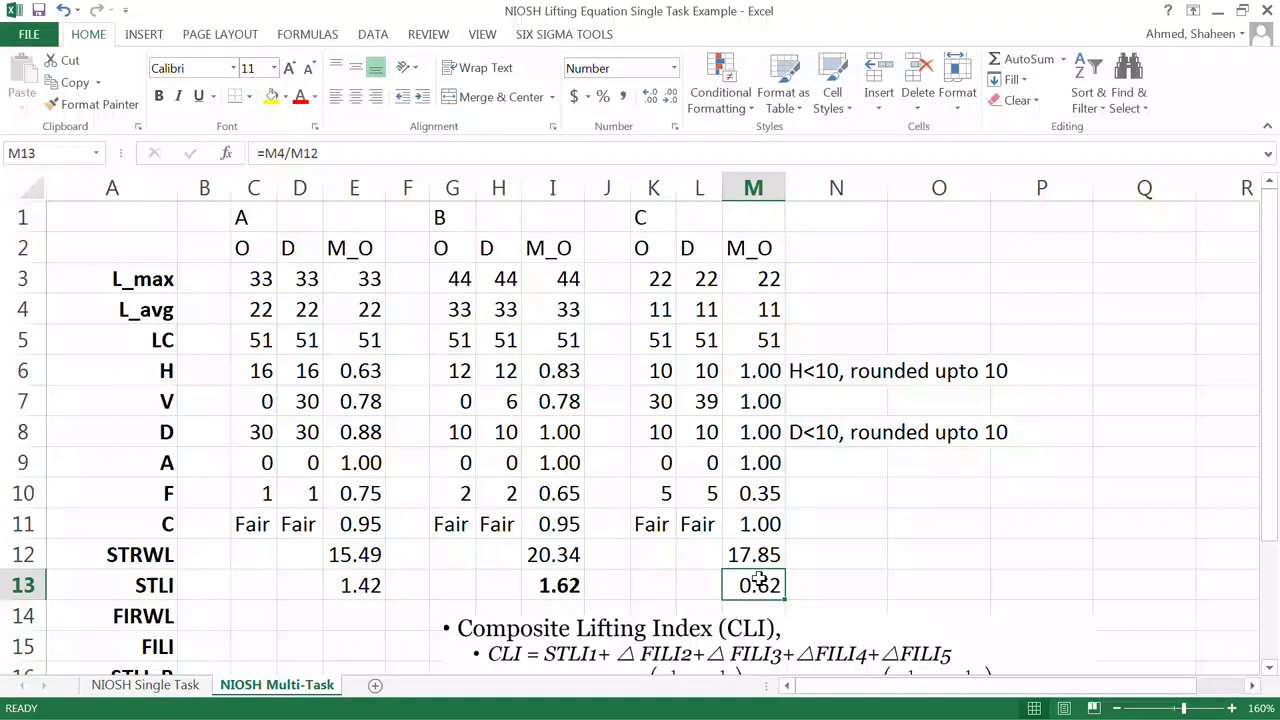
left_click(350, 585)
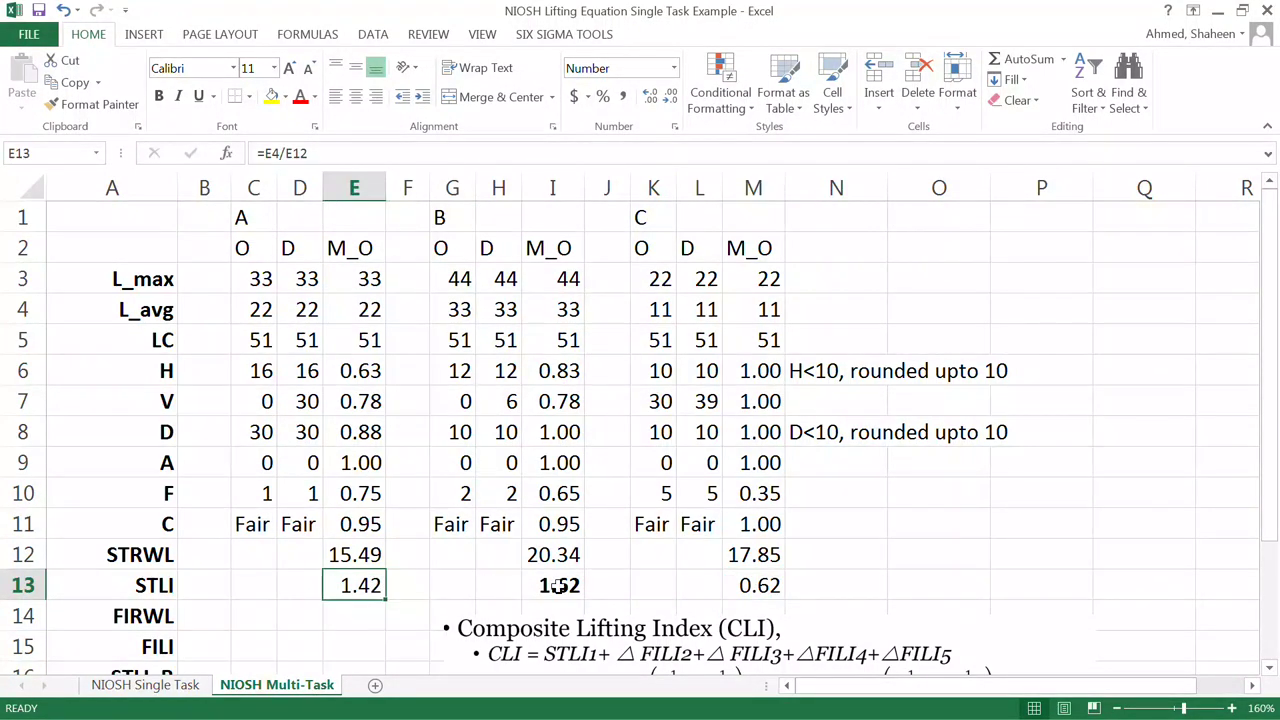
left_click(566, 586)
Step: Fill the STLI_B cell E16 with a reference to task B's STLI, =I13
scroll(566, 586, "down", 1)
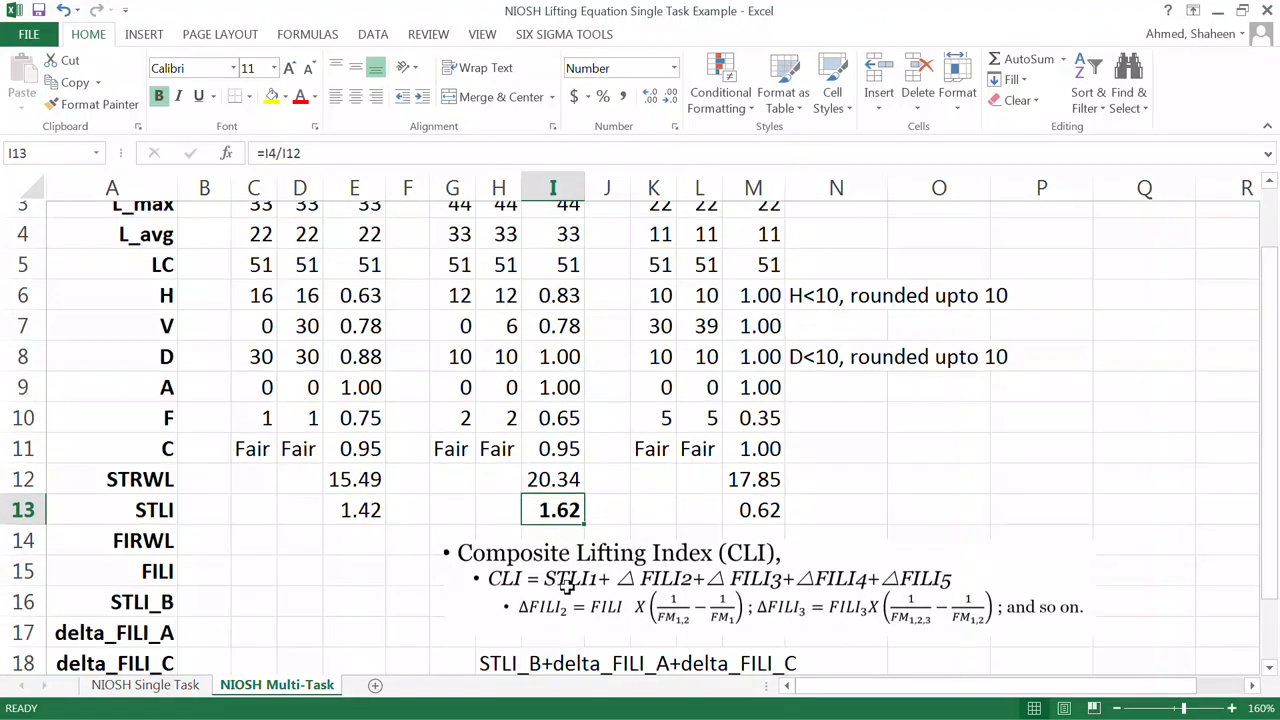
left_click(362, 584)
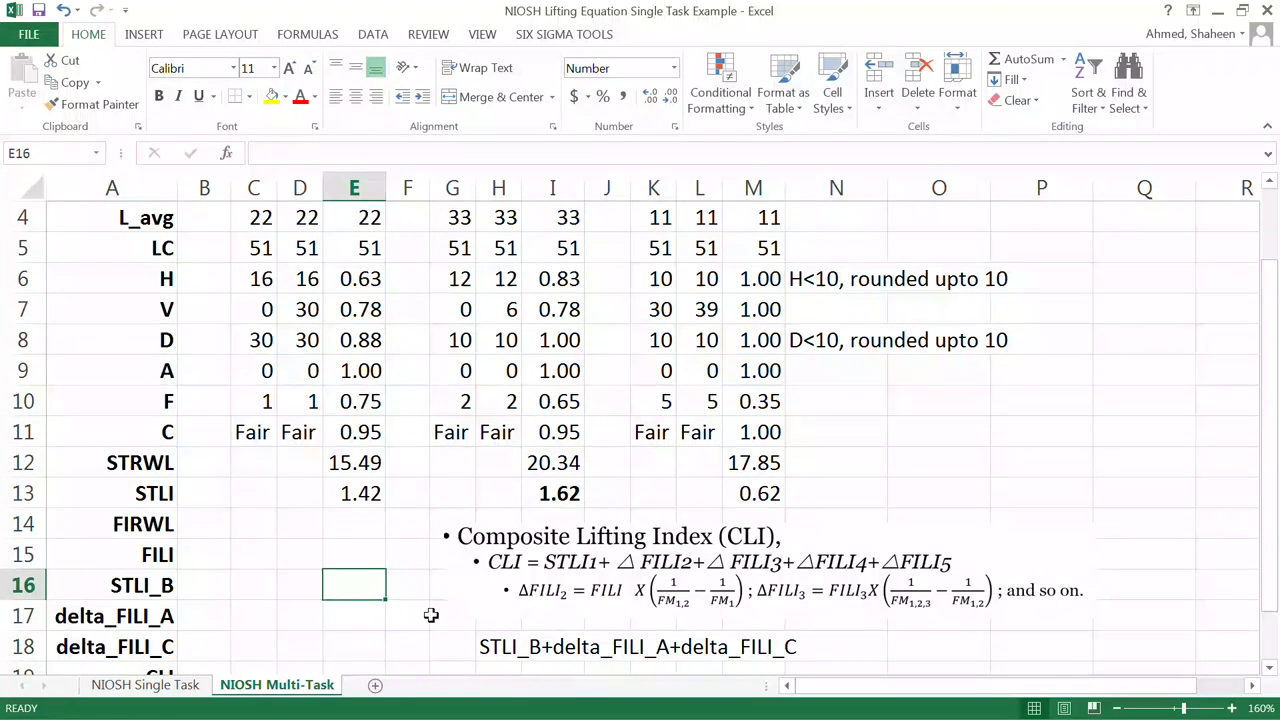
type("=")
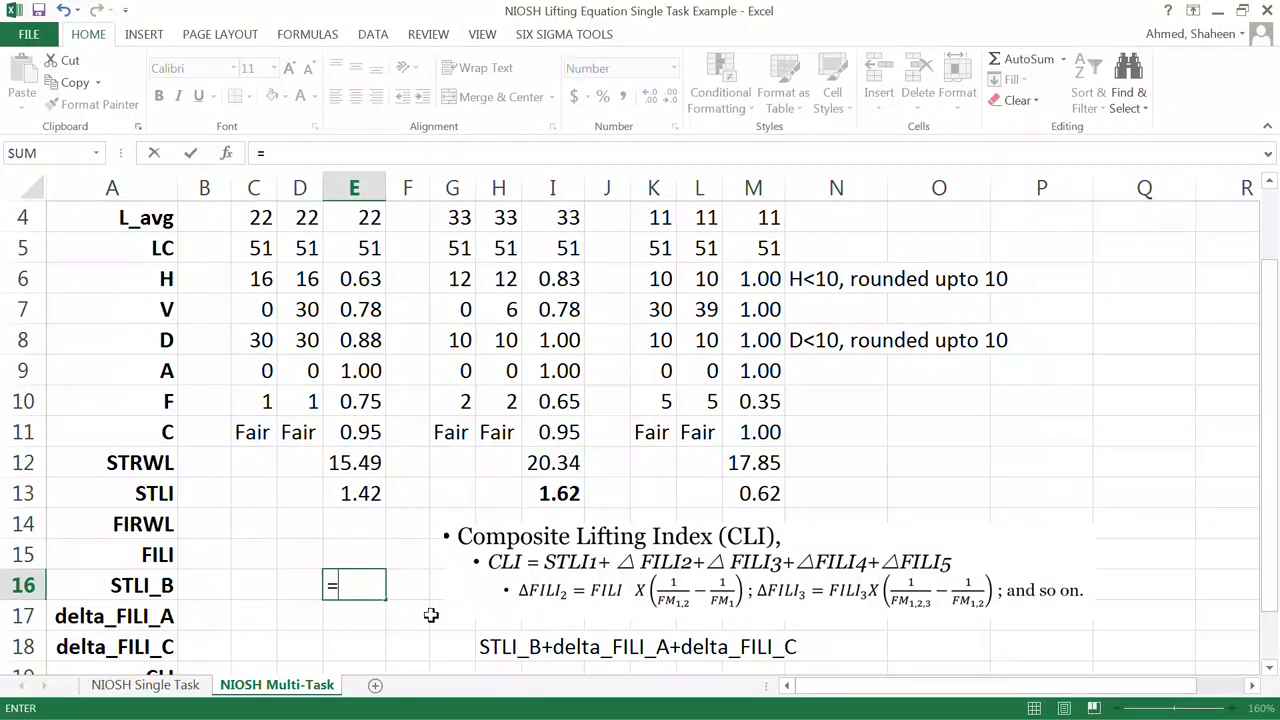
left_click(561, 493)
key("Return")
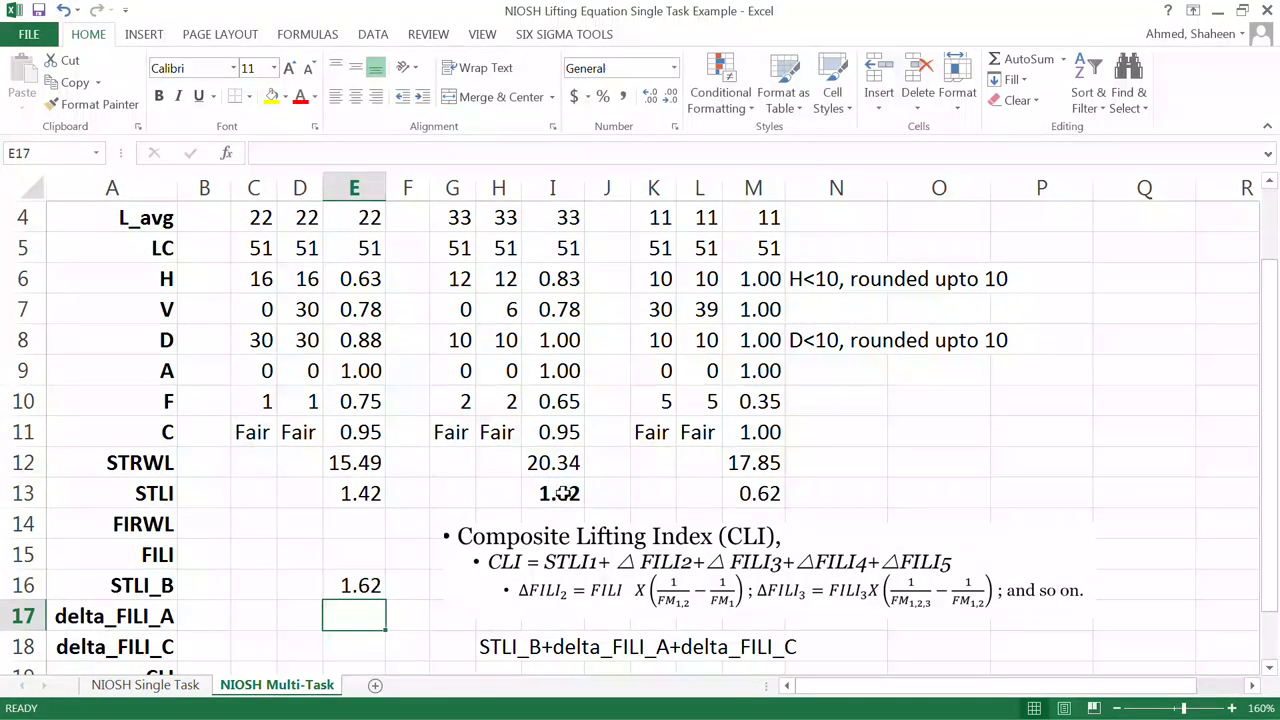
Step: Check the STLI cells of tasks A and C, the STLI_B cell, the two delta_FILI rows and the CLI cell E19
scroll(561, 493, "down", 1)
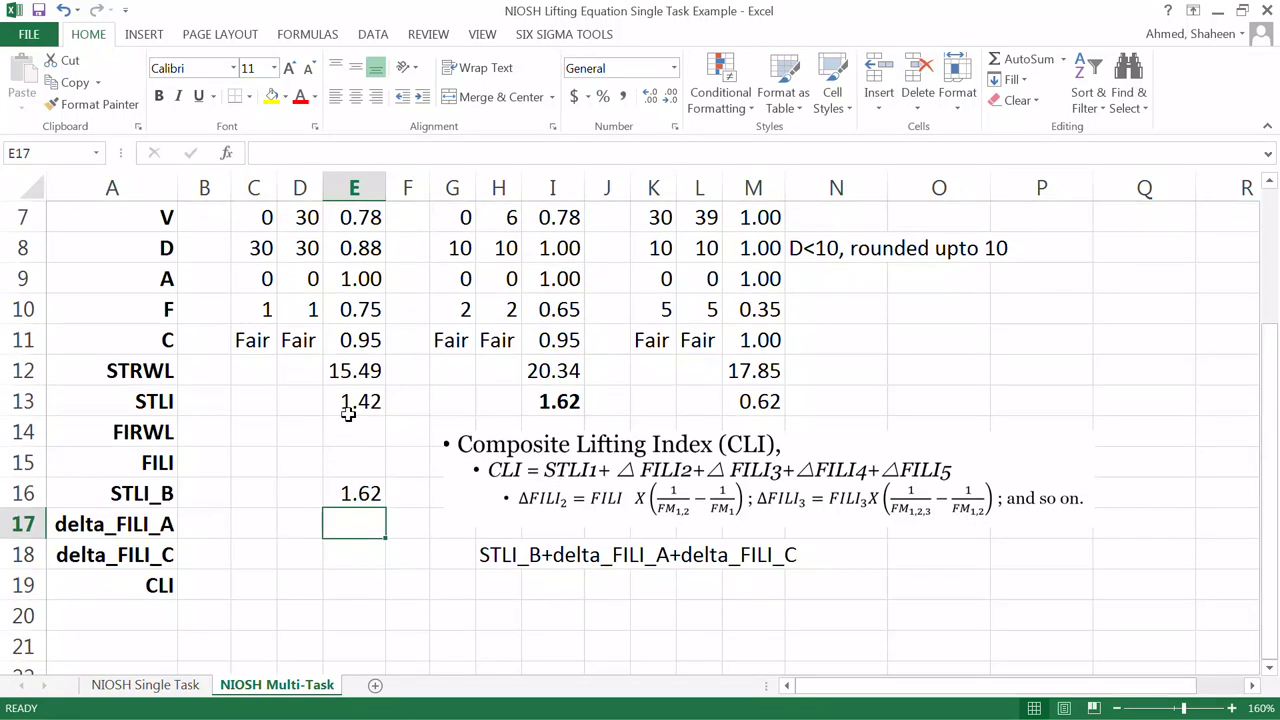
left_click(368, 401)
left_click(750, 398)
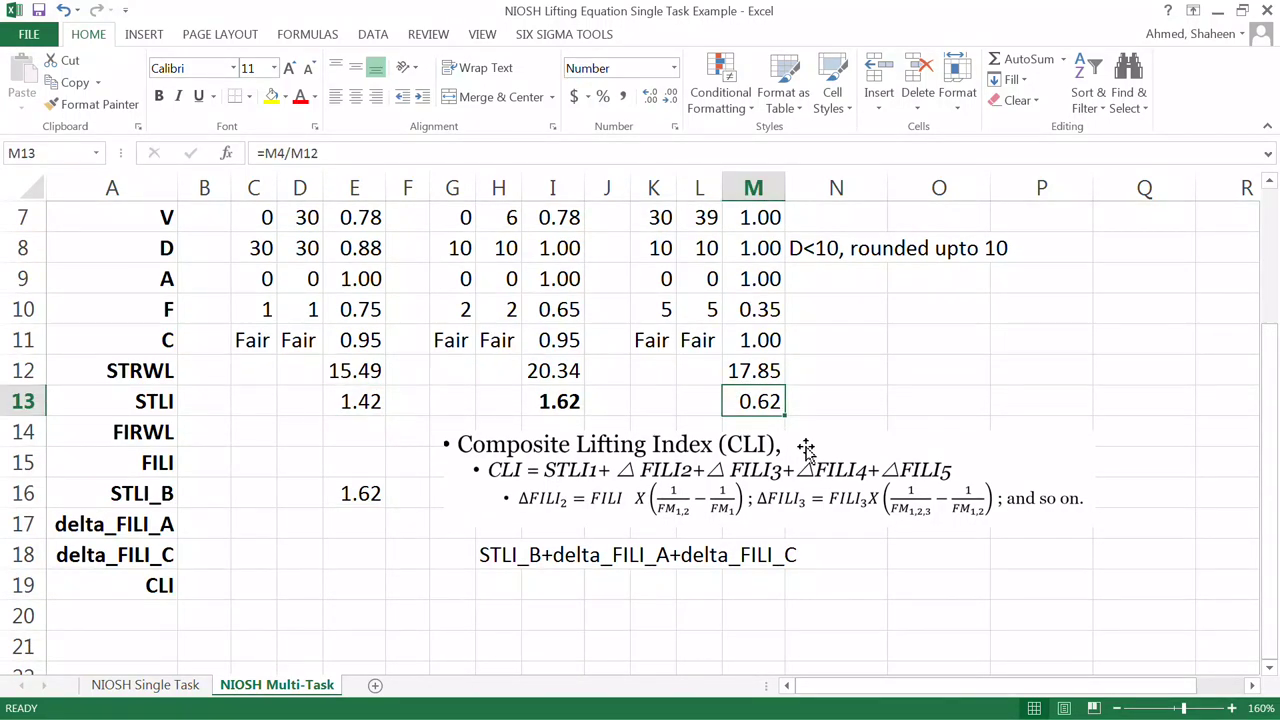
left_click(354, 489)
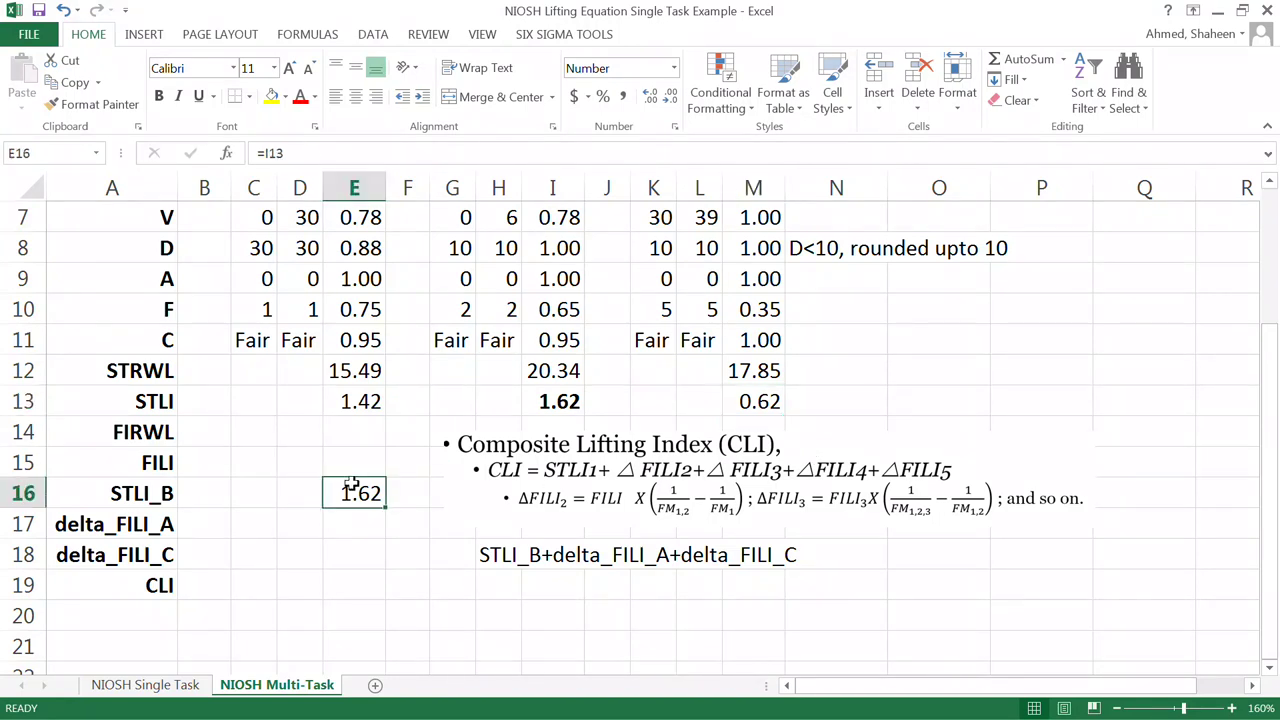
left_click(80, 526)
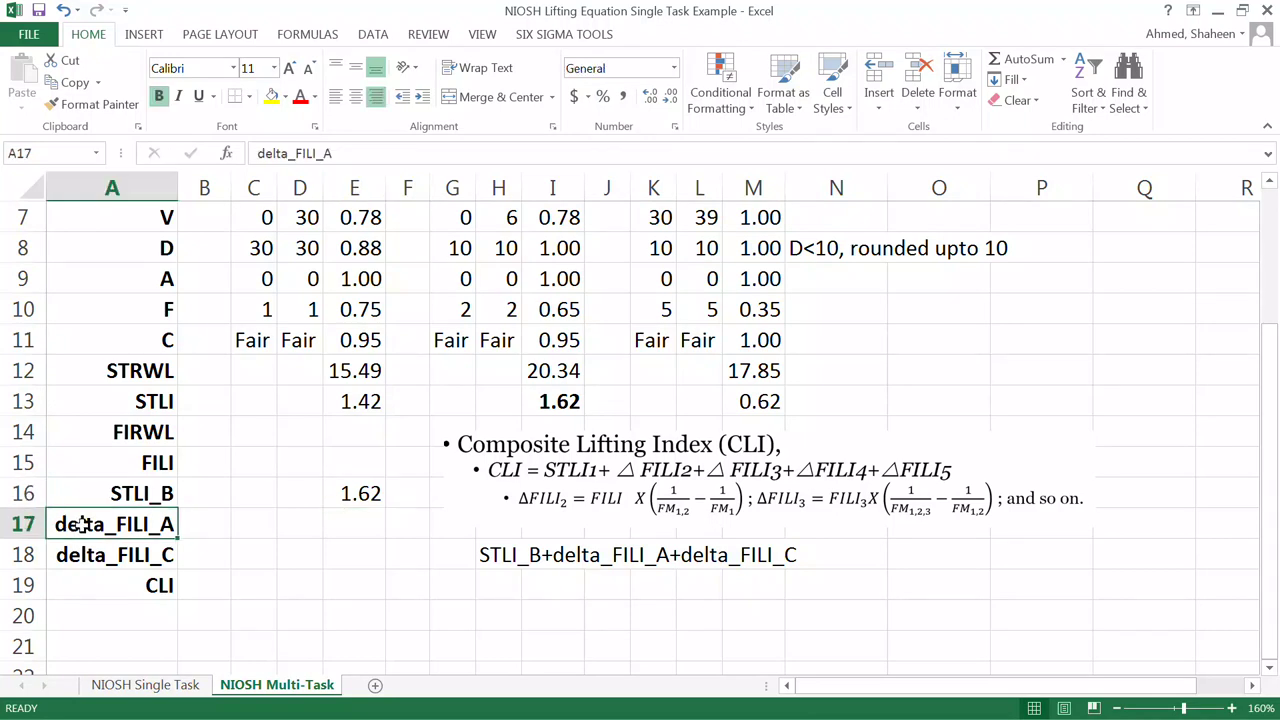
left_click(24, 524)
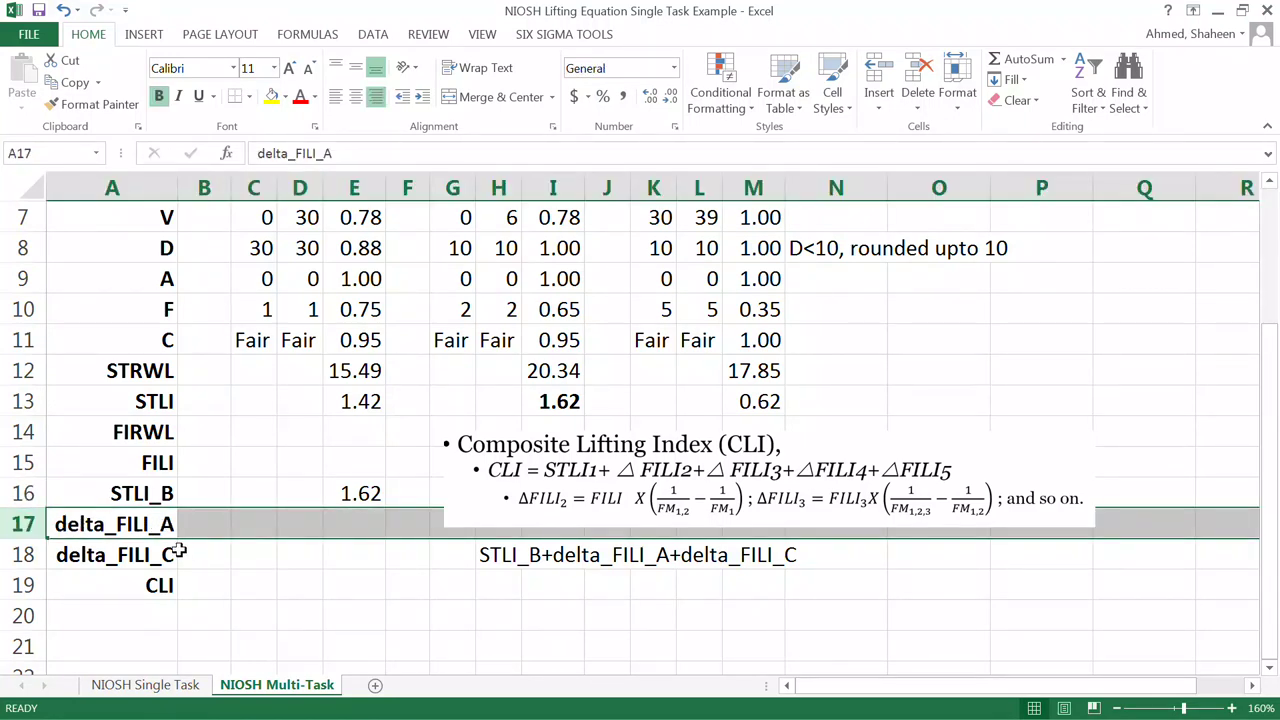
left_click(38, 560)
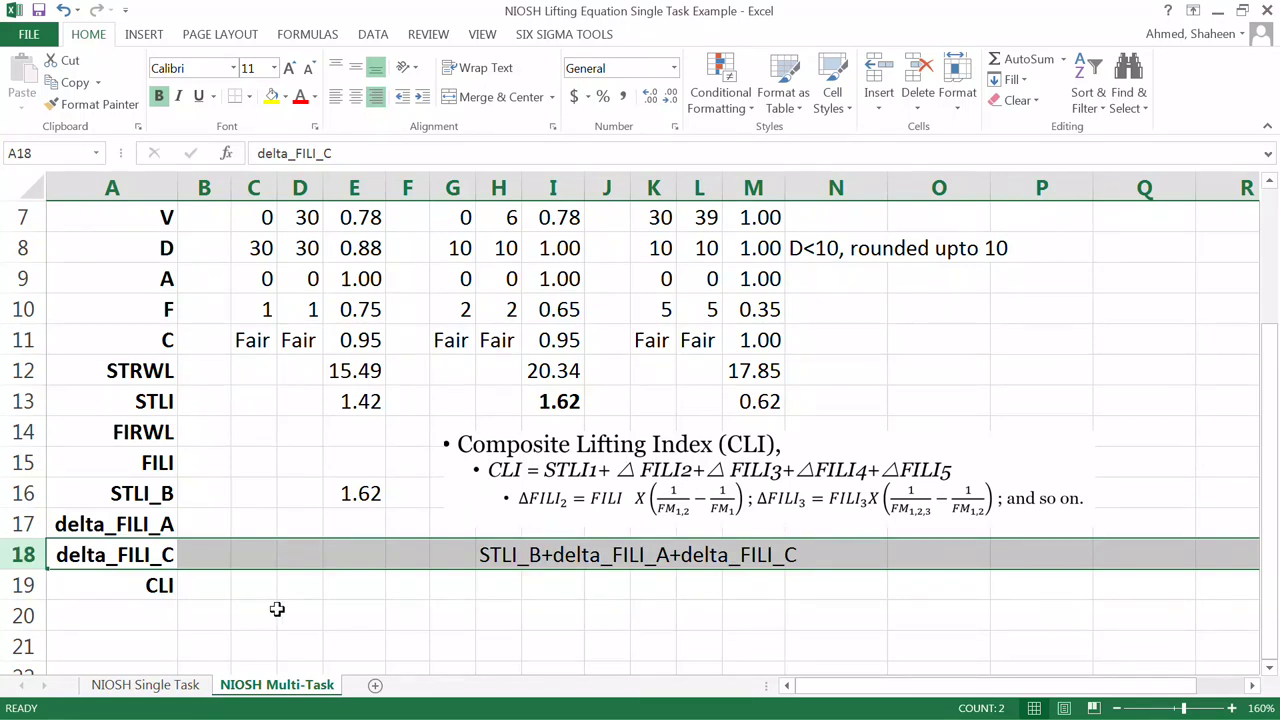
left_click(360, 585)
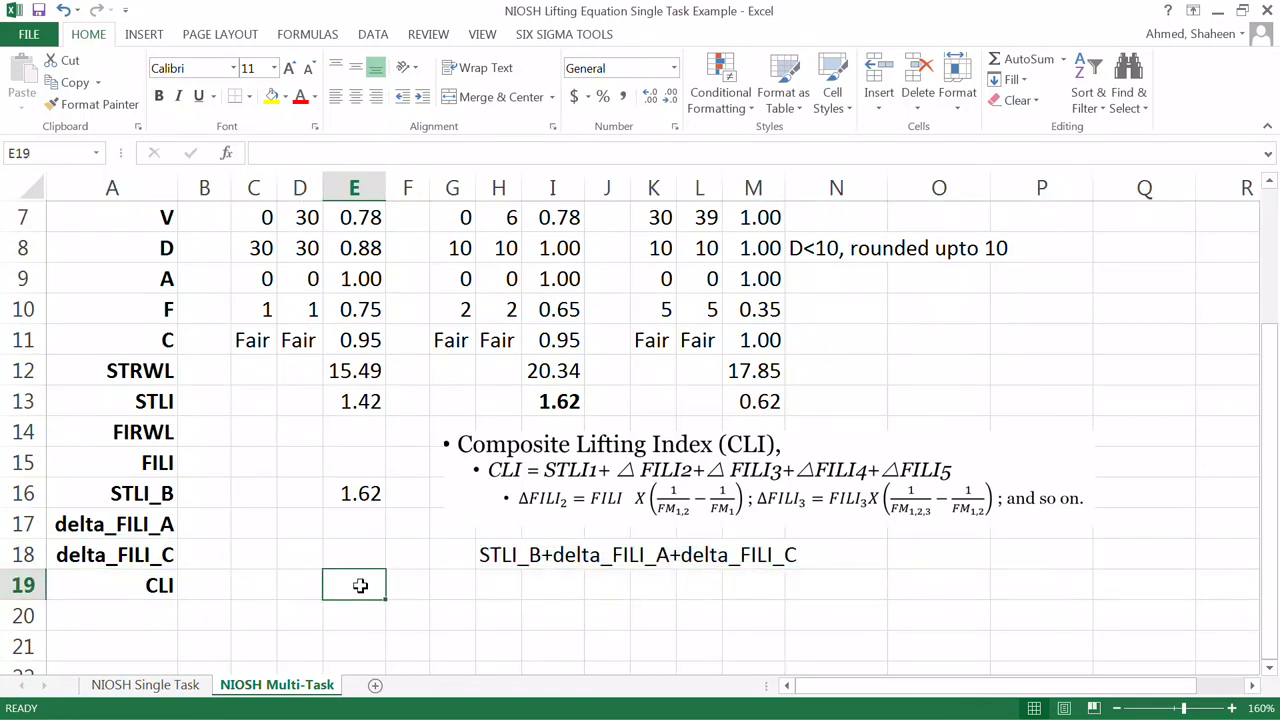
Step: Fill the CLI cell E19 with the sum of the STLI_B and two delta_FILI cells, =SUM(E16:E18)
type("=")
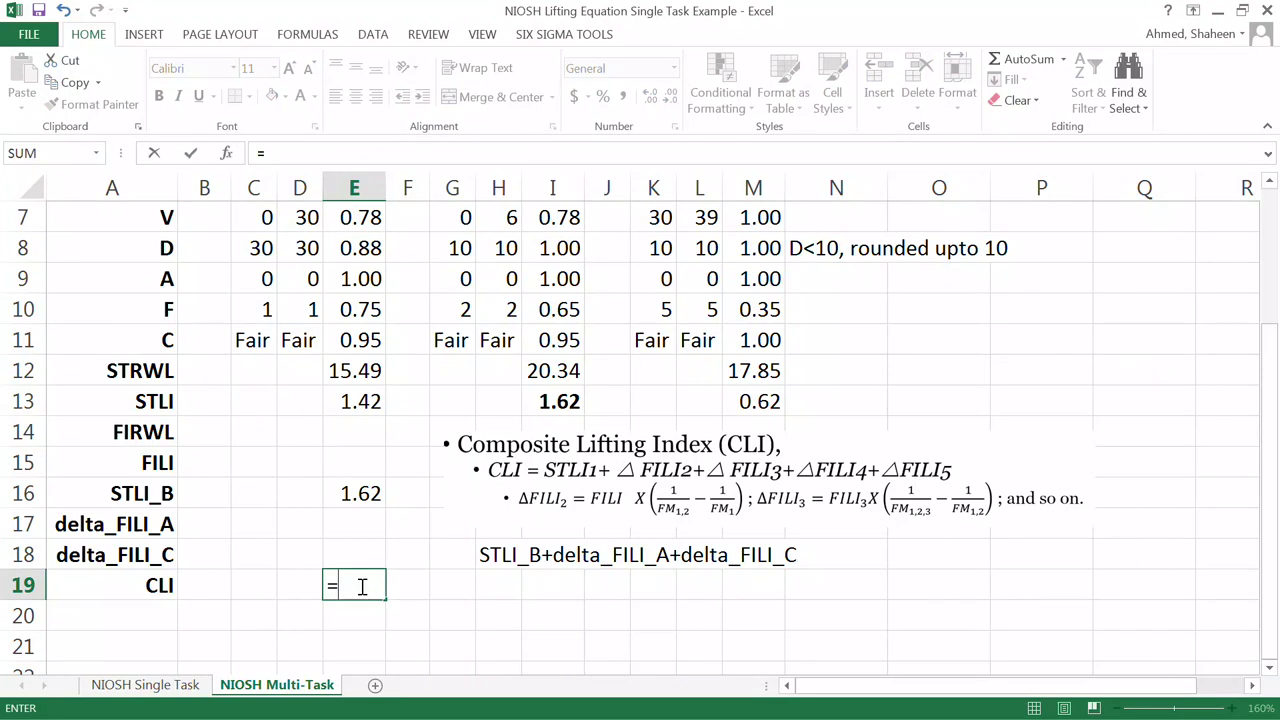
type("sum(")
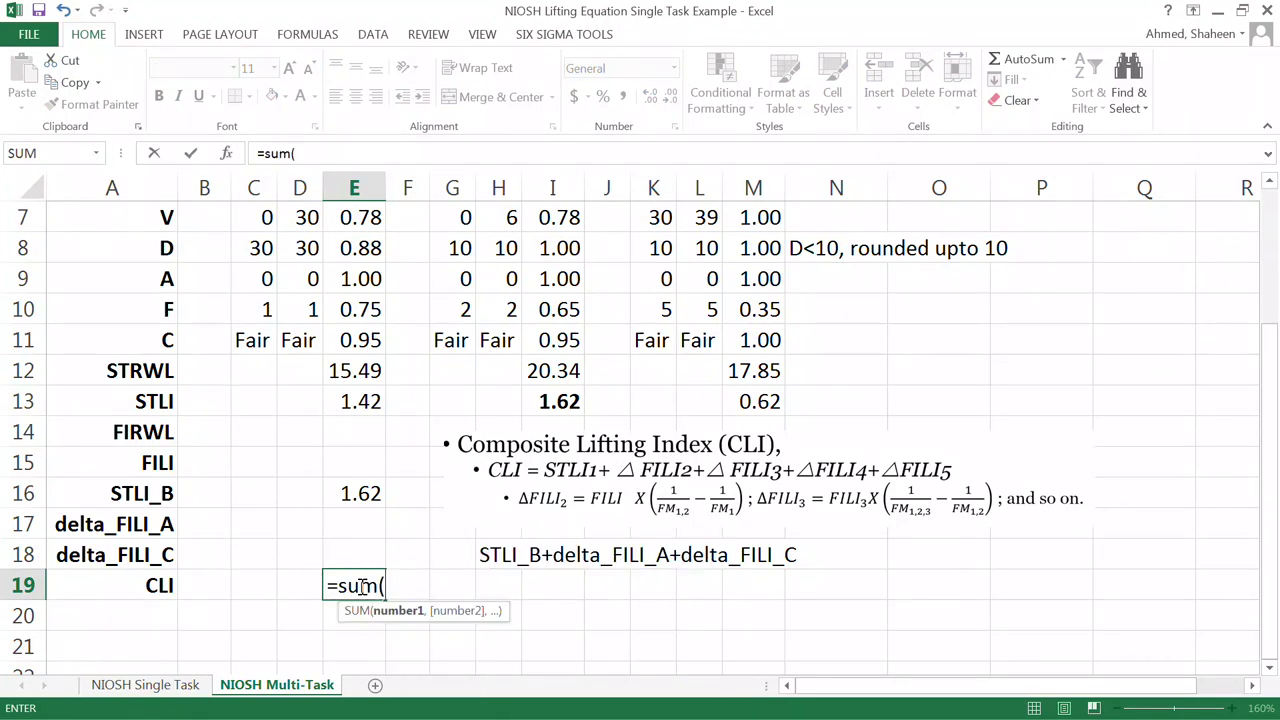
left_click_drag(371, 486, 356, 553)
key("Return")
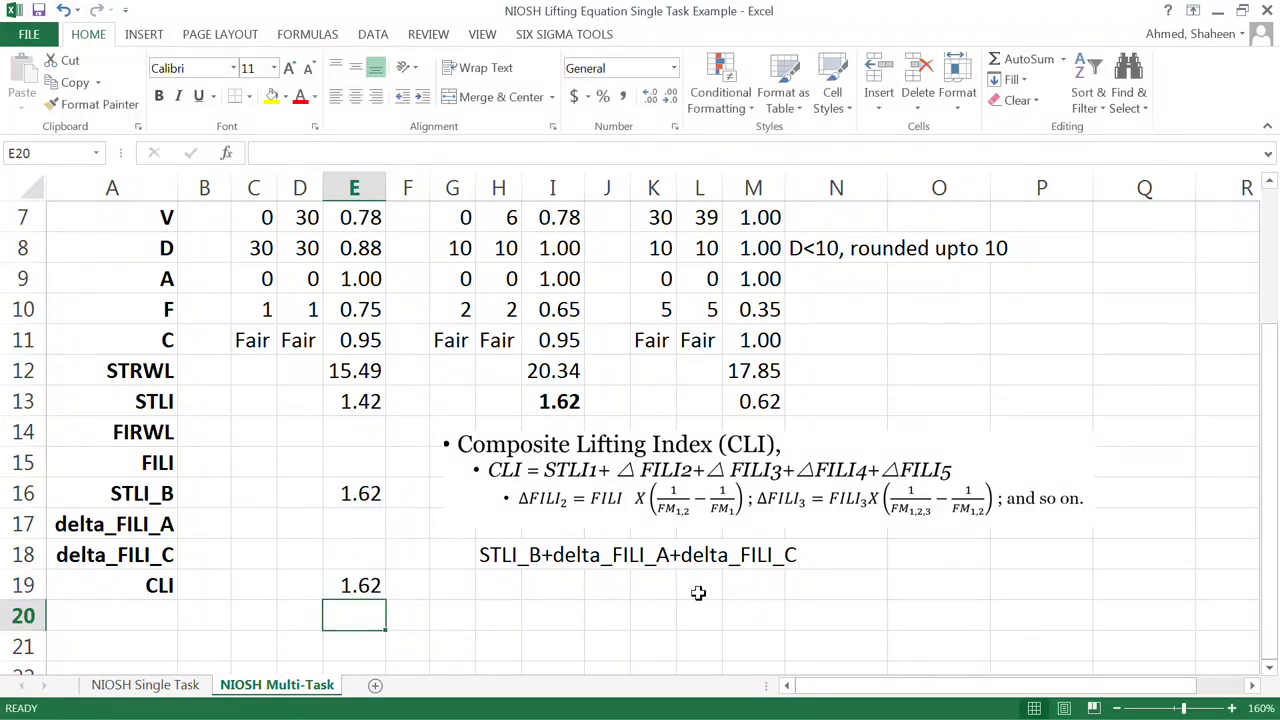
Step: Examine the CLI and ΔFILI formulas in the picture against the three tasks' multipliers and the empty FIRWL and FILI rows
mouse_move(600, 503)
left_mouse_down()
mouse_move(601, 515)
mouse_move(608, 480)
mouse_move(568, 474)
mouse_move(585, 497)
left_mouse_up()
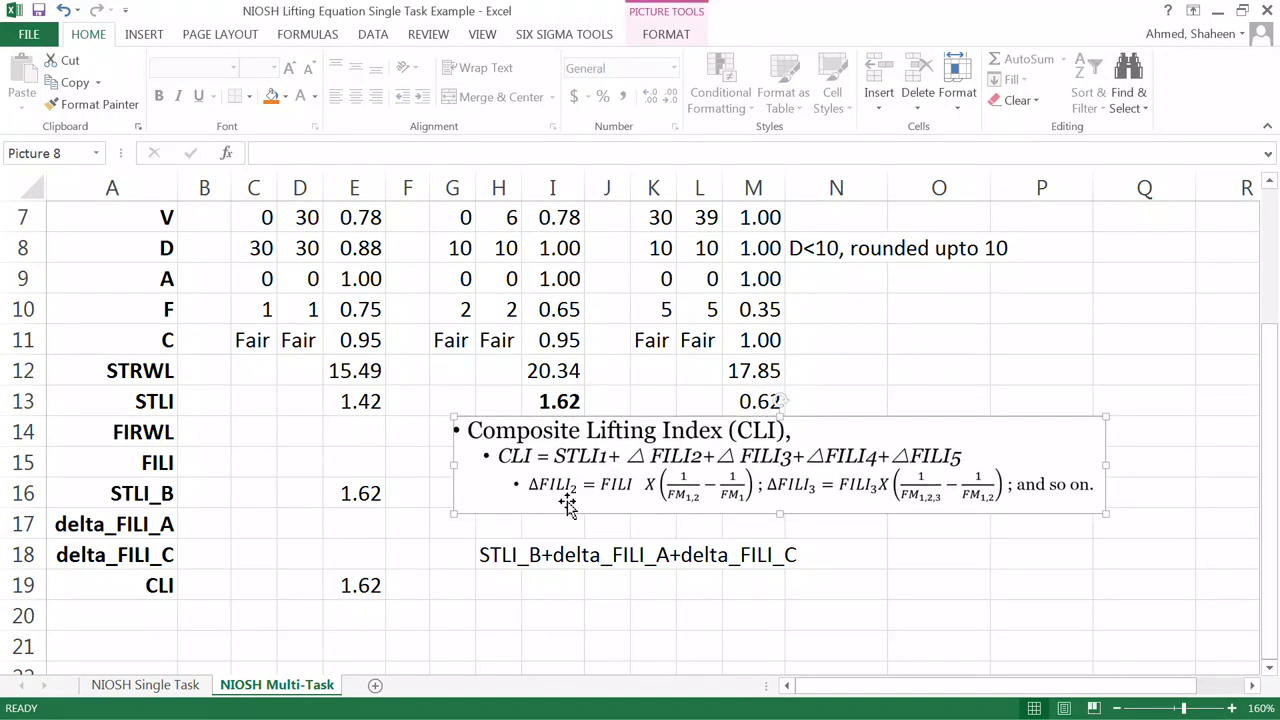
scroll(573, 500, "up", 2)
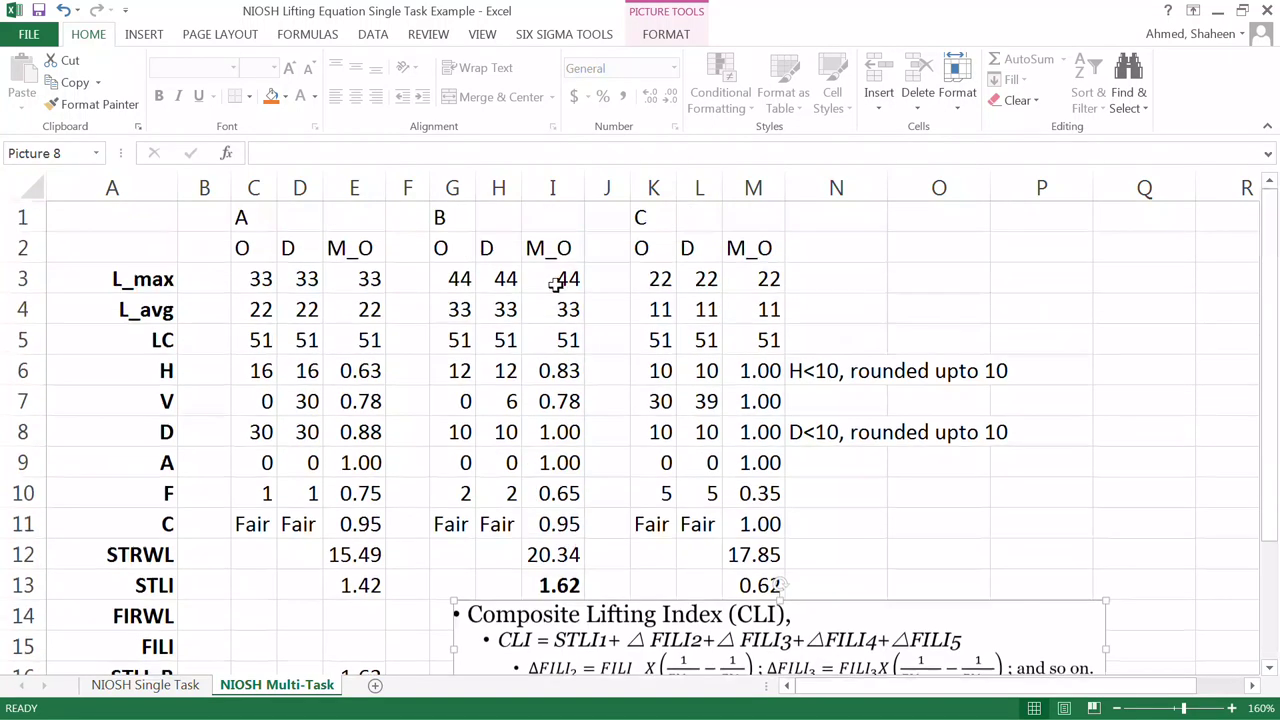
scroll(461, 255, "down", 2)
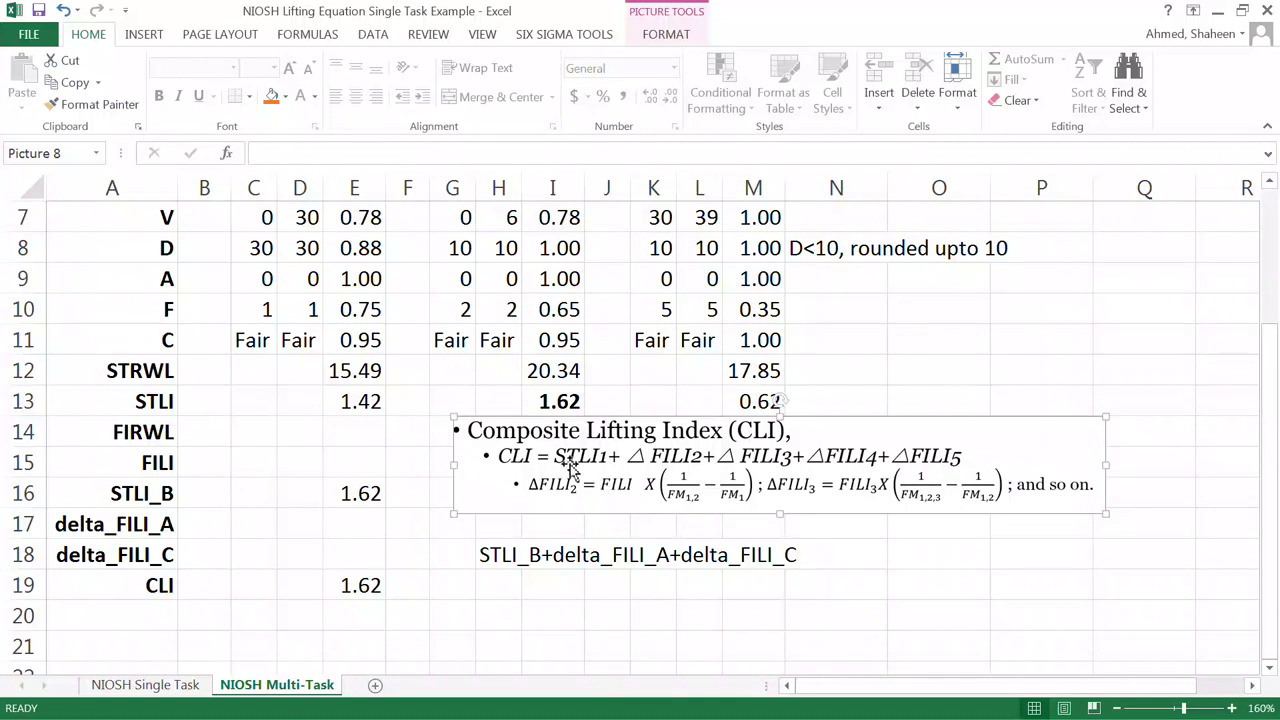
scroll(555, 480, "up", 2)
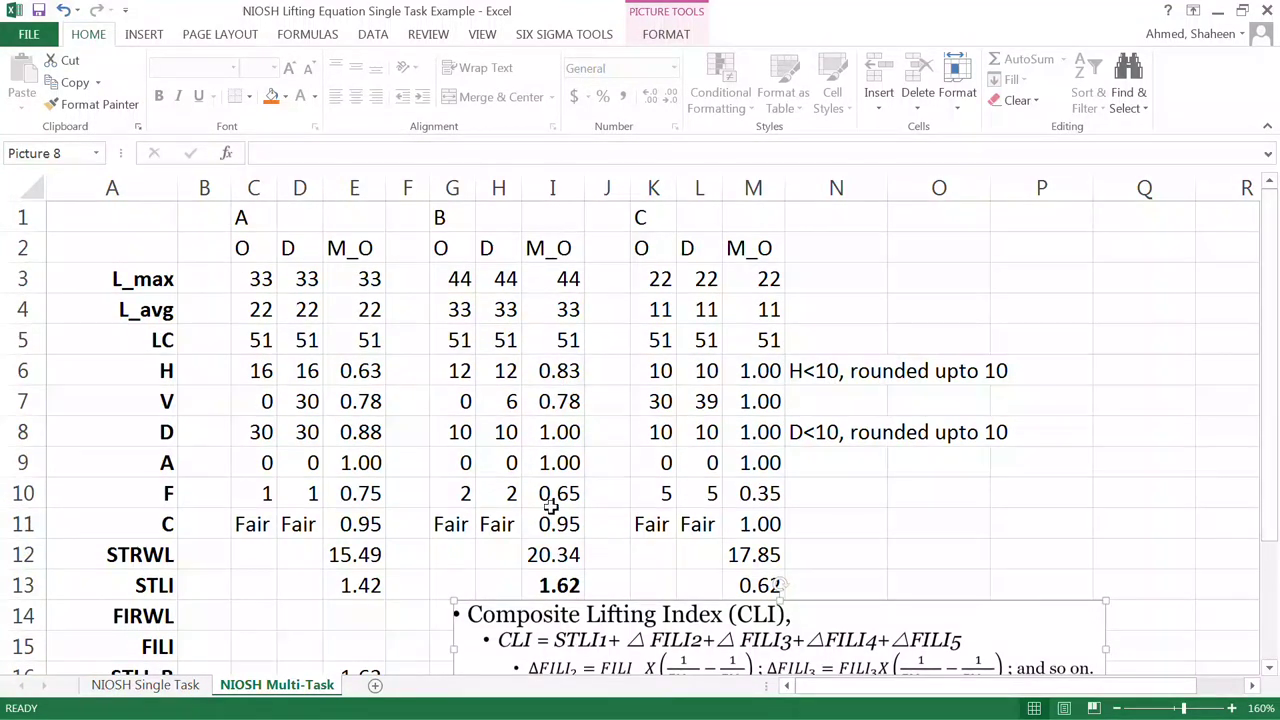
scroll(550, 505, "down", 1)
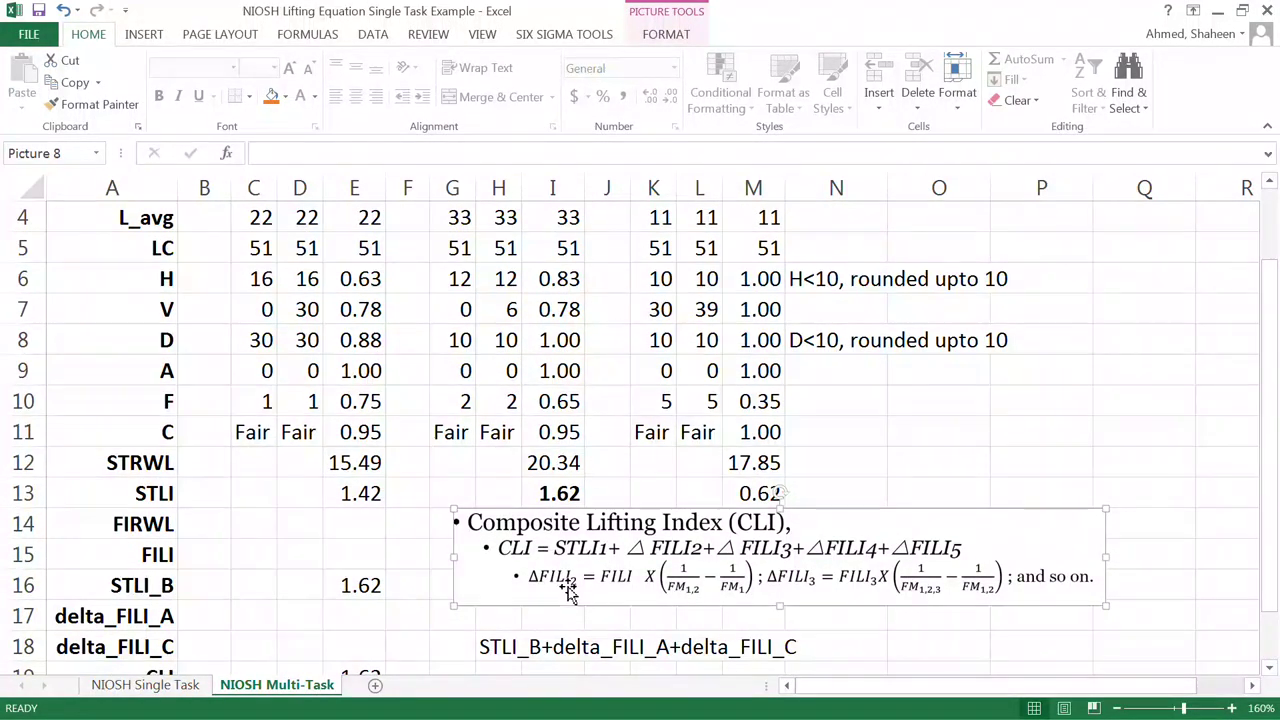
scroll(630, 586, "down", 1)
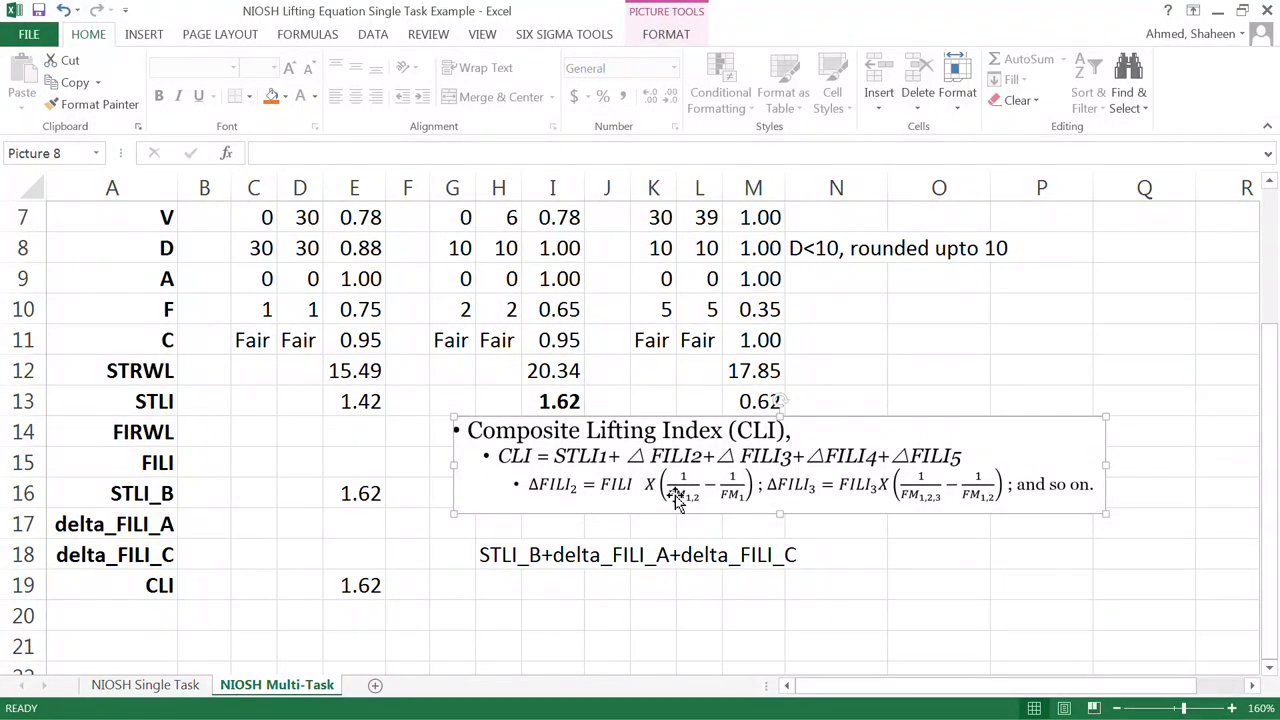
scroll(356, 482, "up", 1)
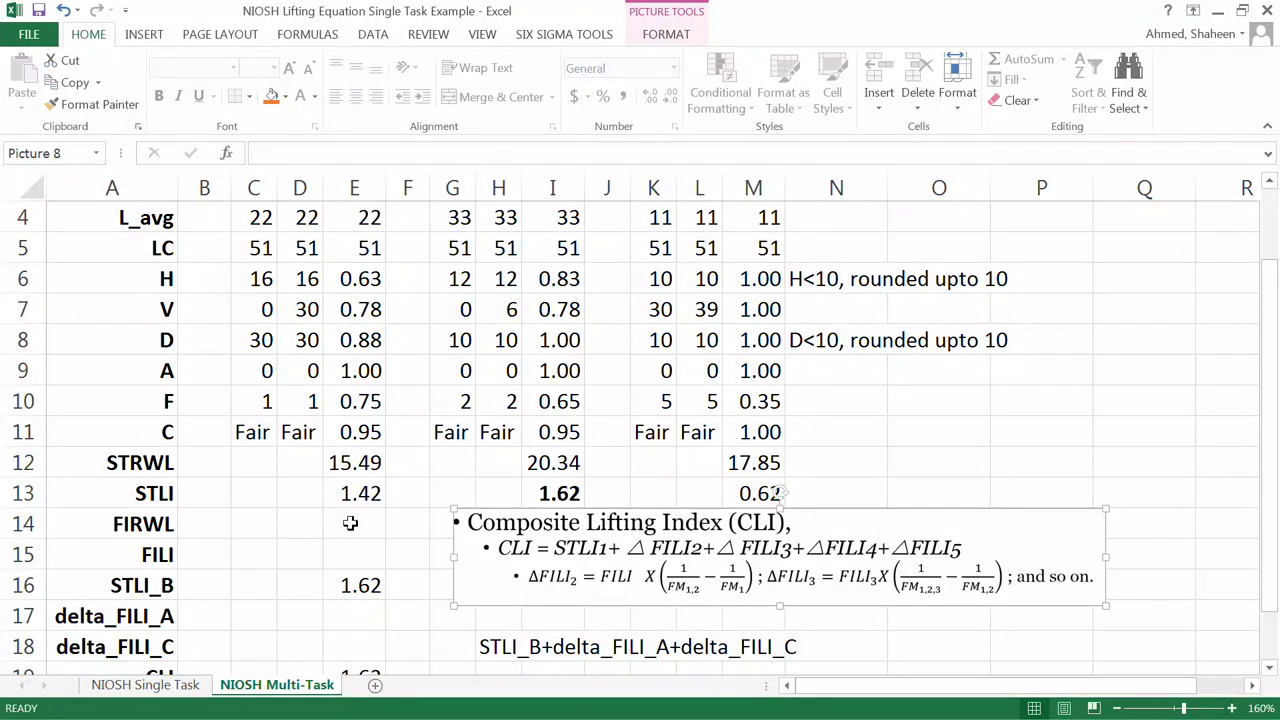
Step: Enter =PRODUCT(E5,E6,E7,E8,E9,E11) in cell E15, multiplying task A's LC, H, V, D, A and C values without F
left_click(350, 523)
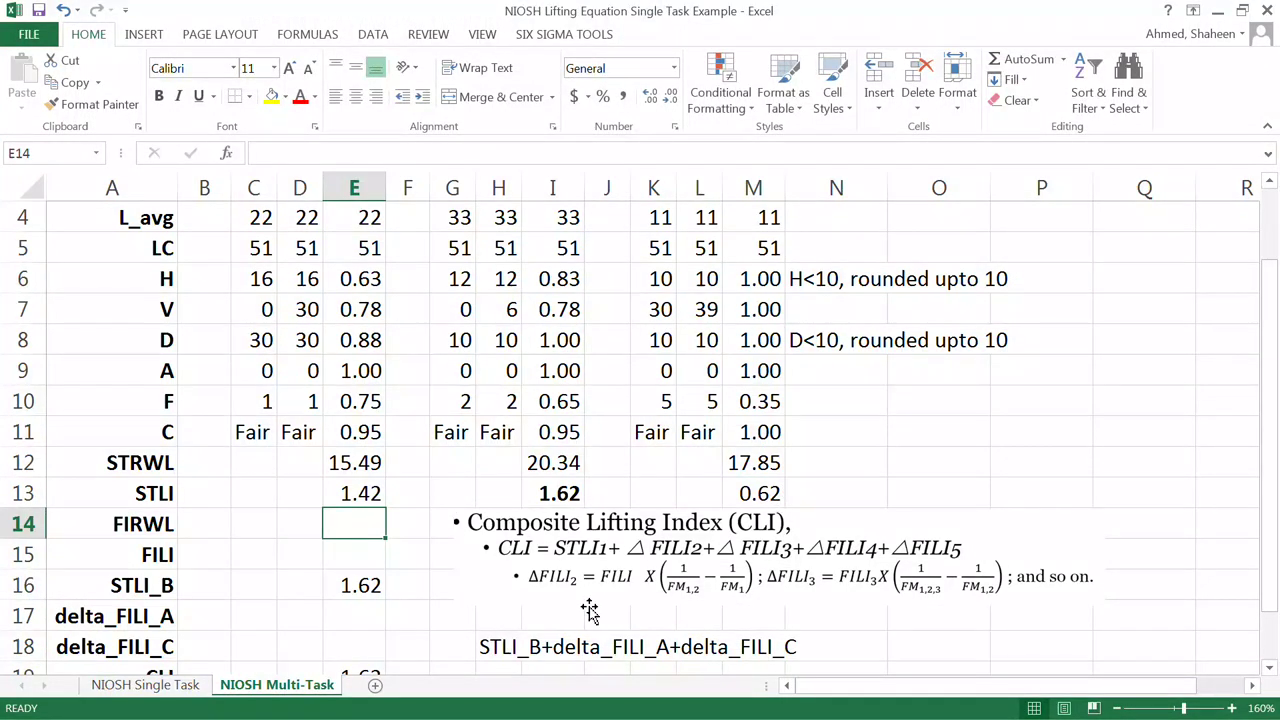
key("Down")
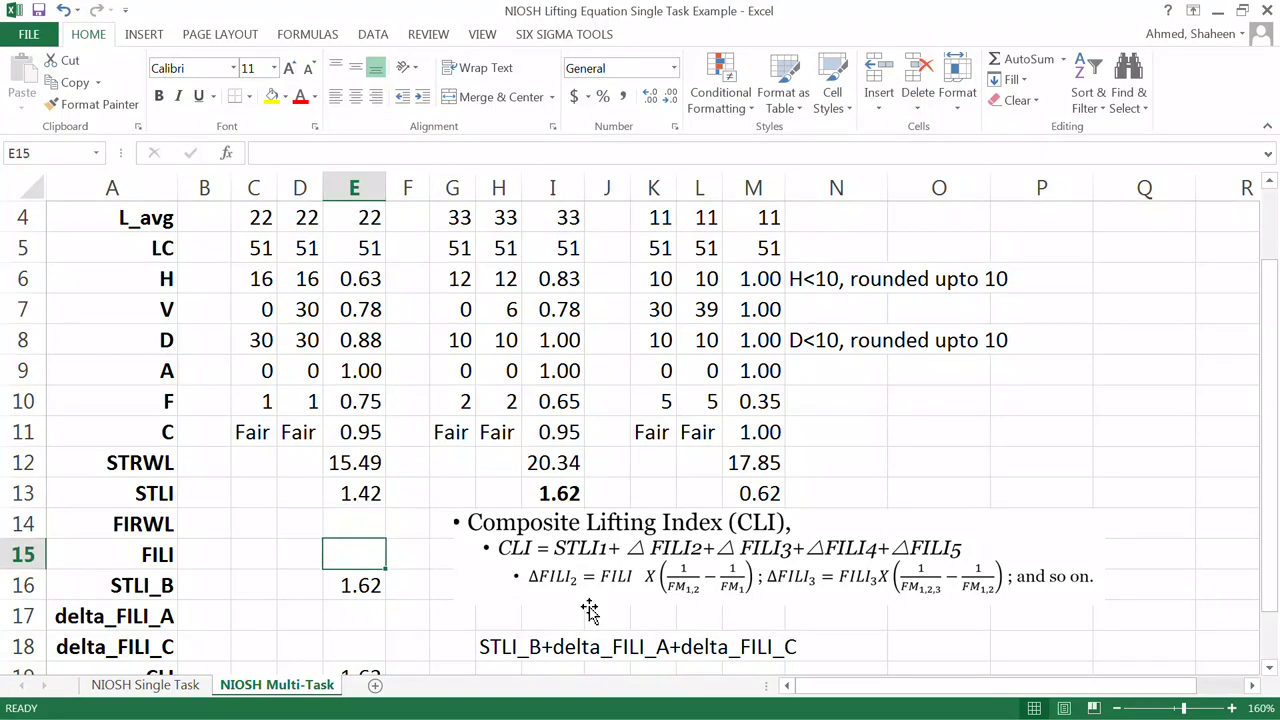
type("=")
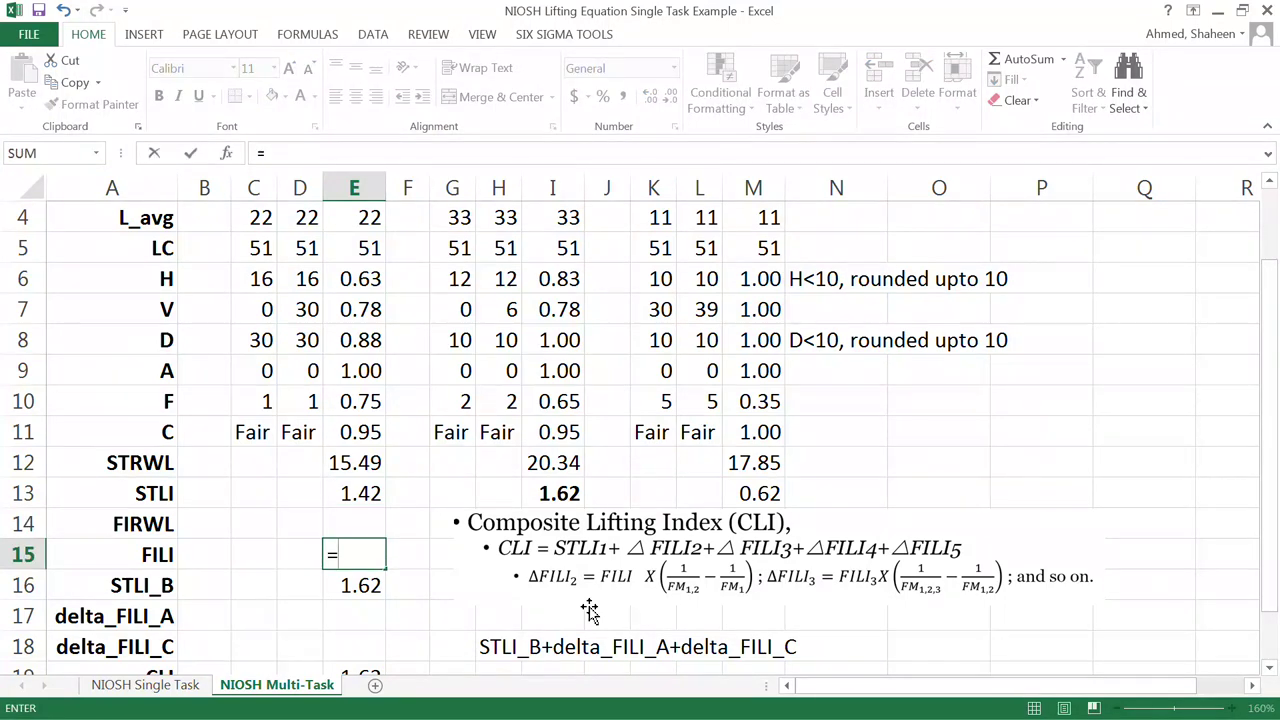
scroll(590, 612, "up", 1)
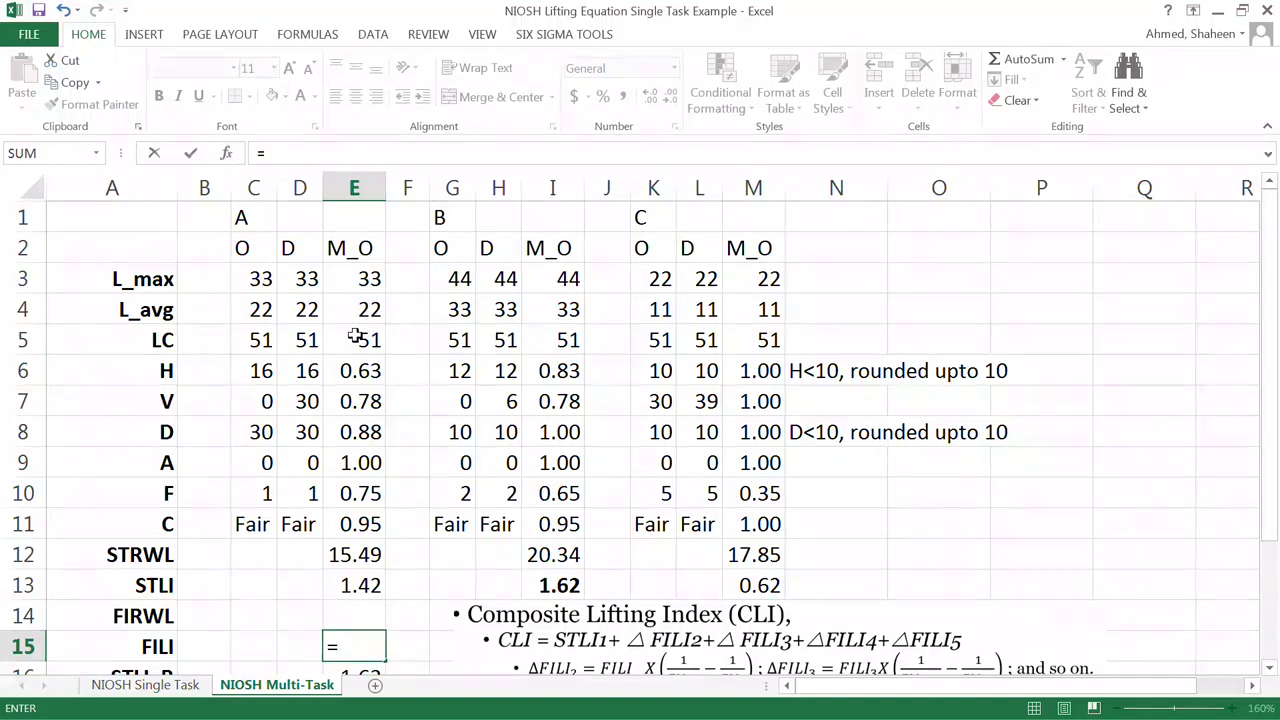
type("PROD")
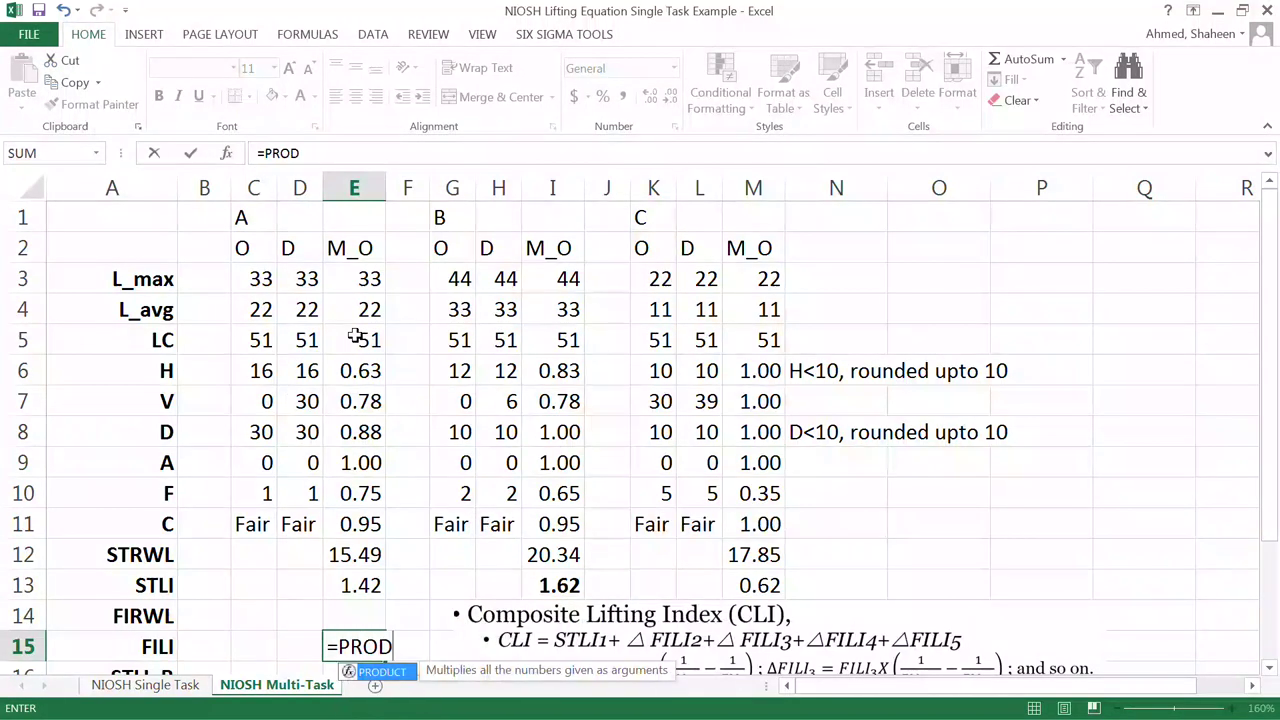
type("UCT(")
left_click(369, 340)
type(",")
left_click(365, 370)
type(",")
left_click(365, 401)
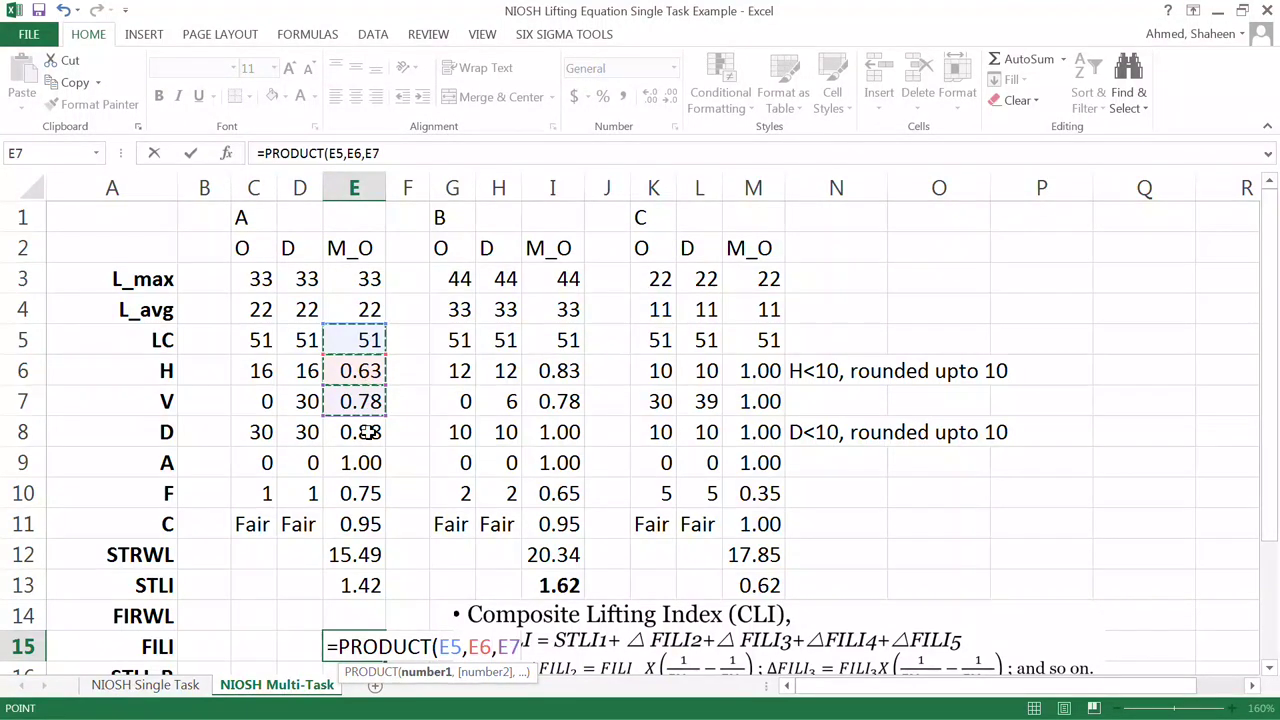
type(",")
left_click(369, 431)
type(",")
left_click(368, 462)
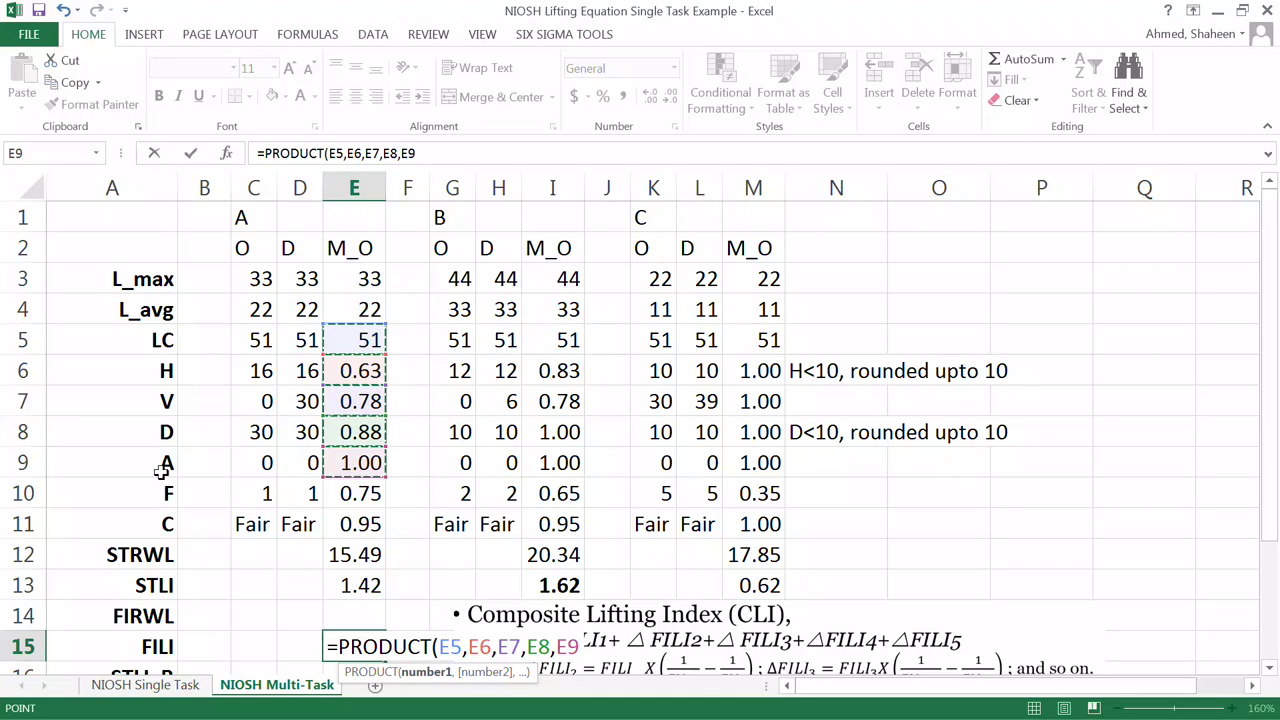
type(",")
left_click(366, 532)
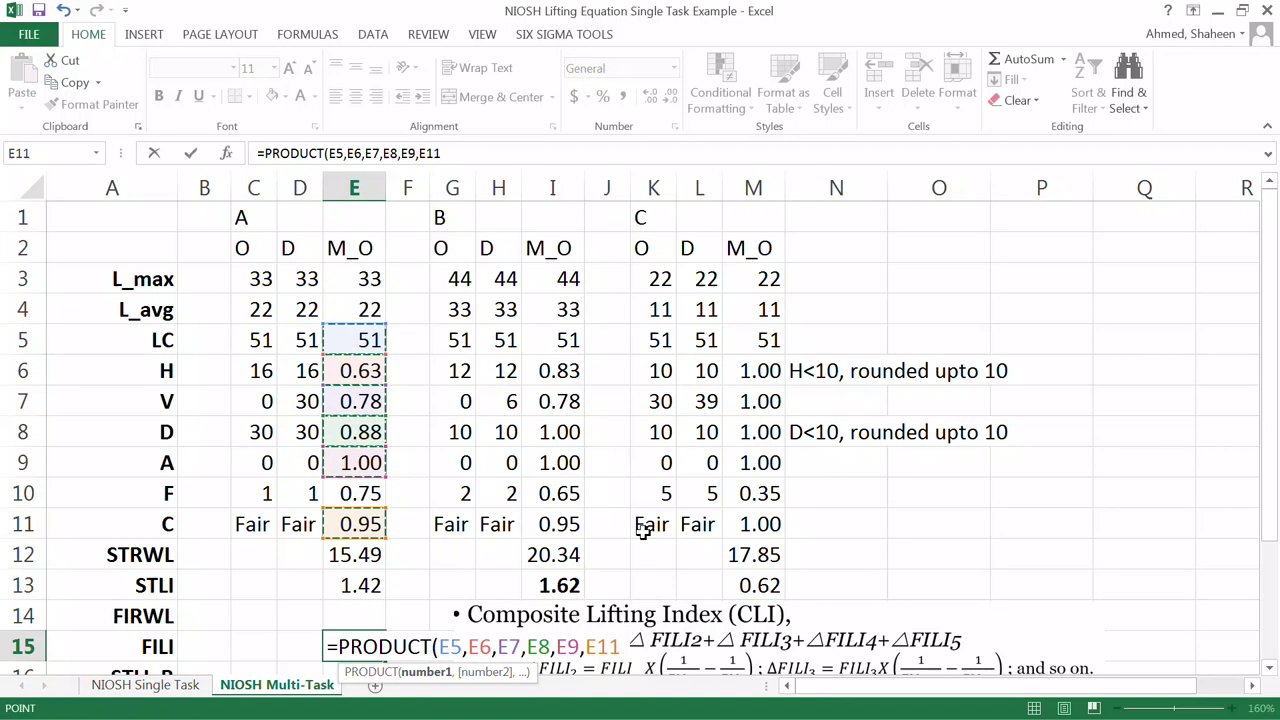
key("Return")
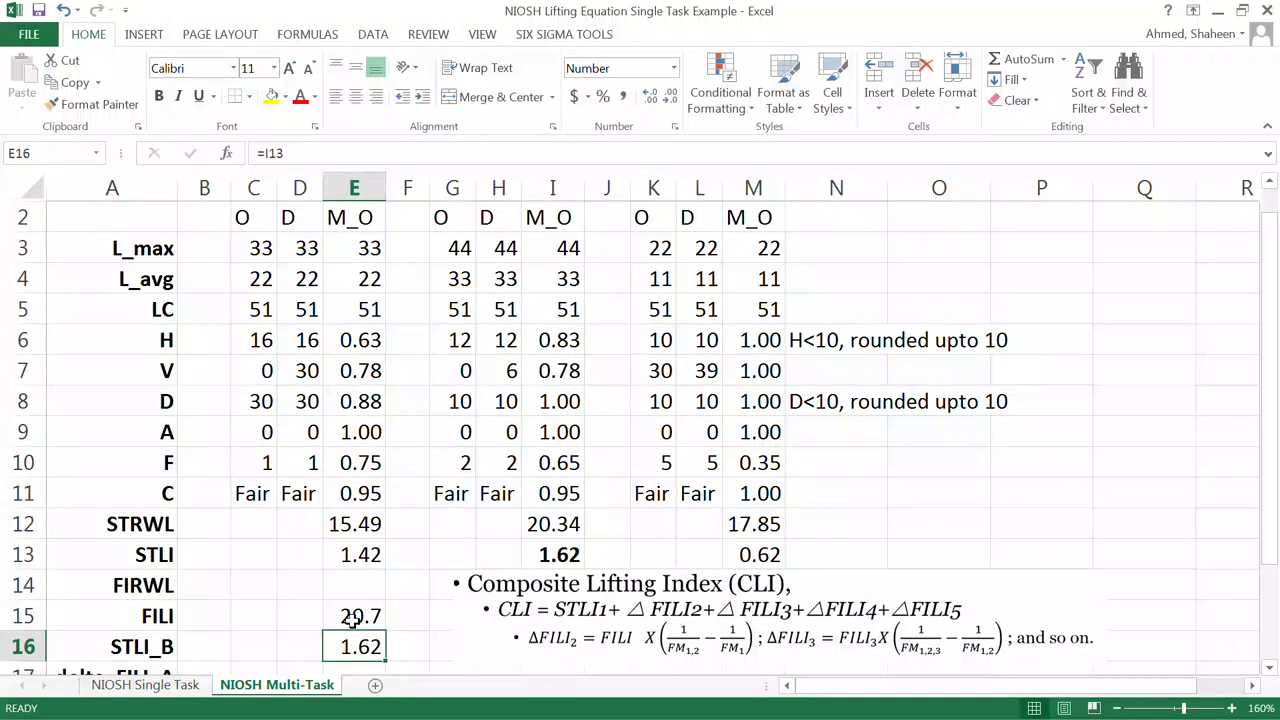
Step: Move the PRODUCT formula from E15 to the FIRWL cell E14, and shift the CLI formula picture down to row 16 beneath task C
left_click(352, 620)
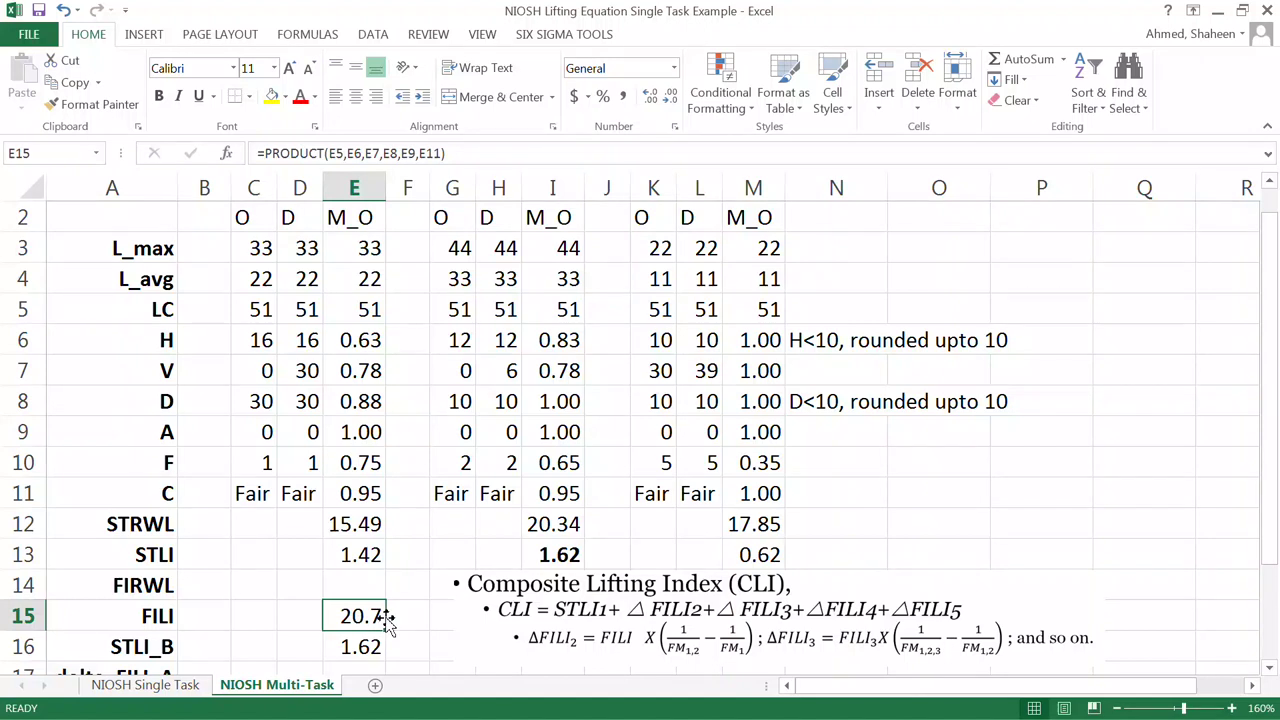
left_click_drag(386, 622, 380, 592)
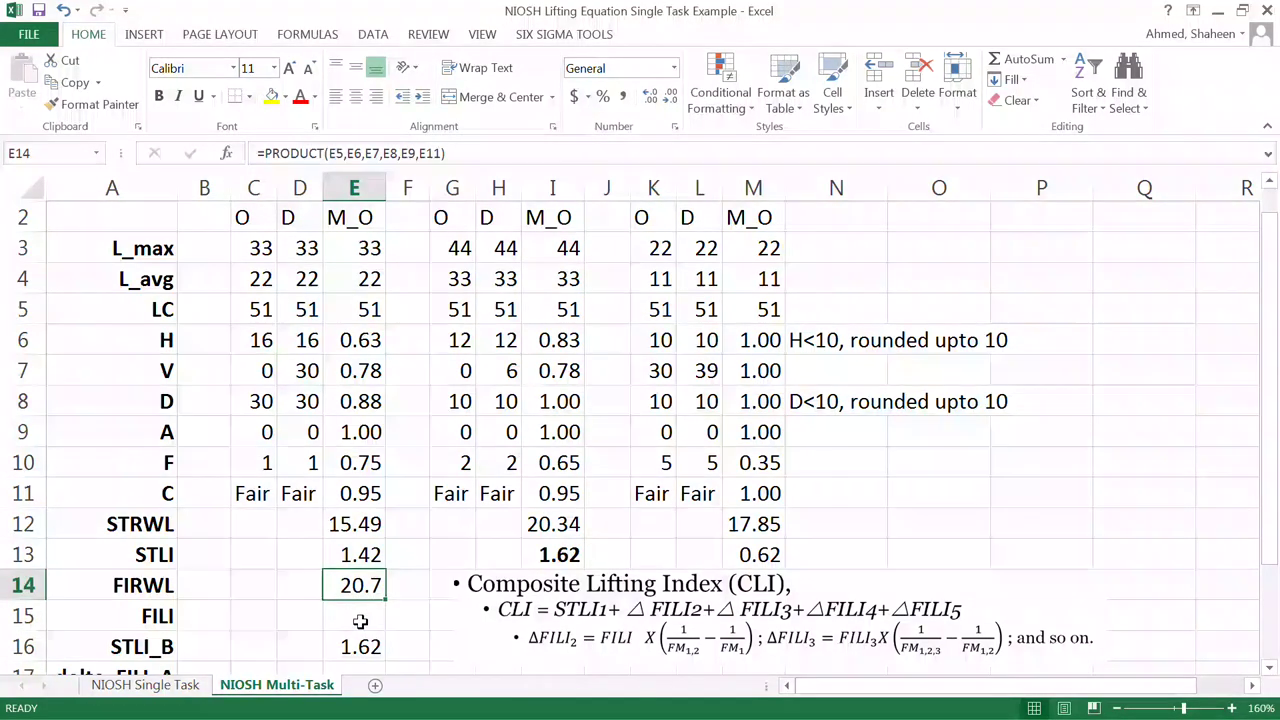
left_click_drag(549, 586, 750, 654)
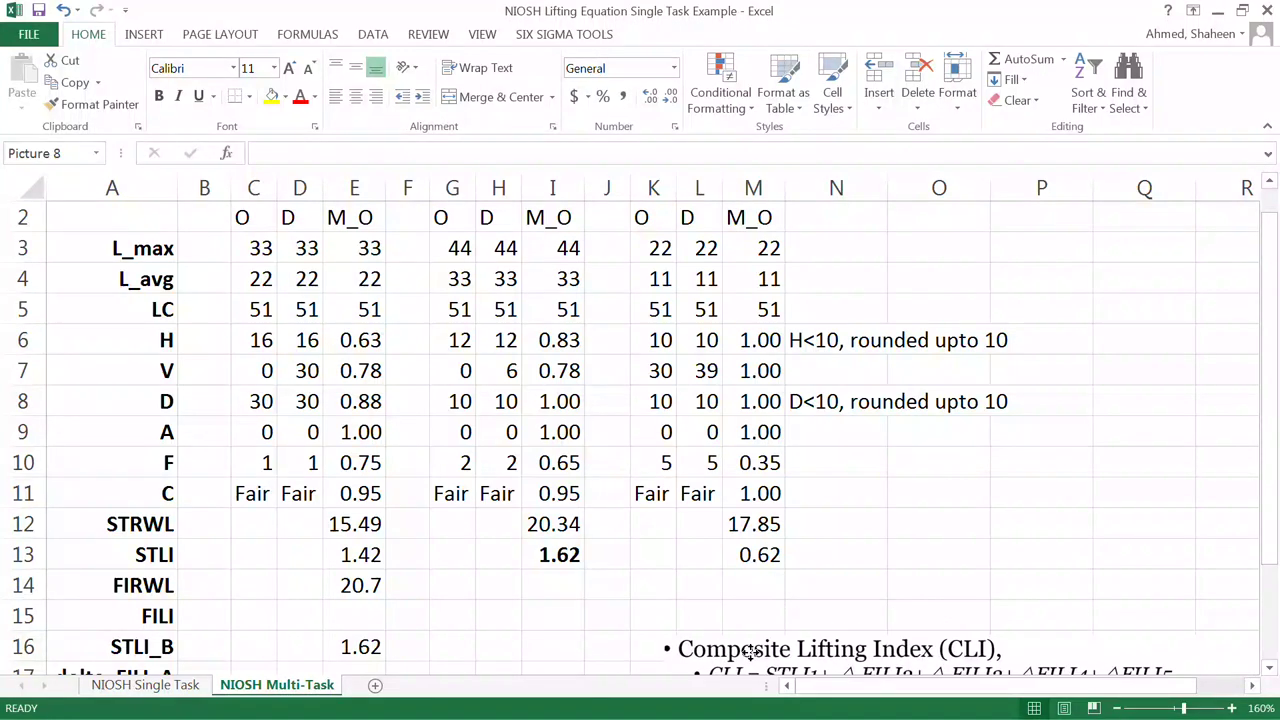
Step: Copy task A's FIRWL formula from E14 into task C's FIRWL cell M14
left_click(351, 586)
scroll(508, 610, "down", 1)
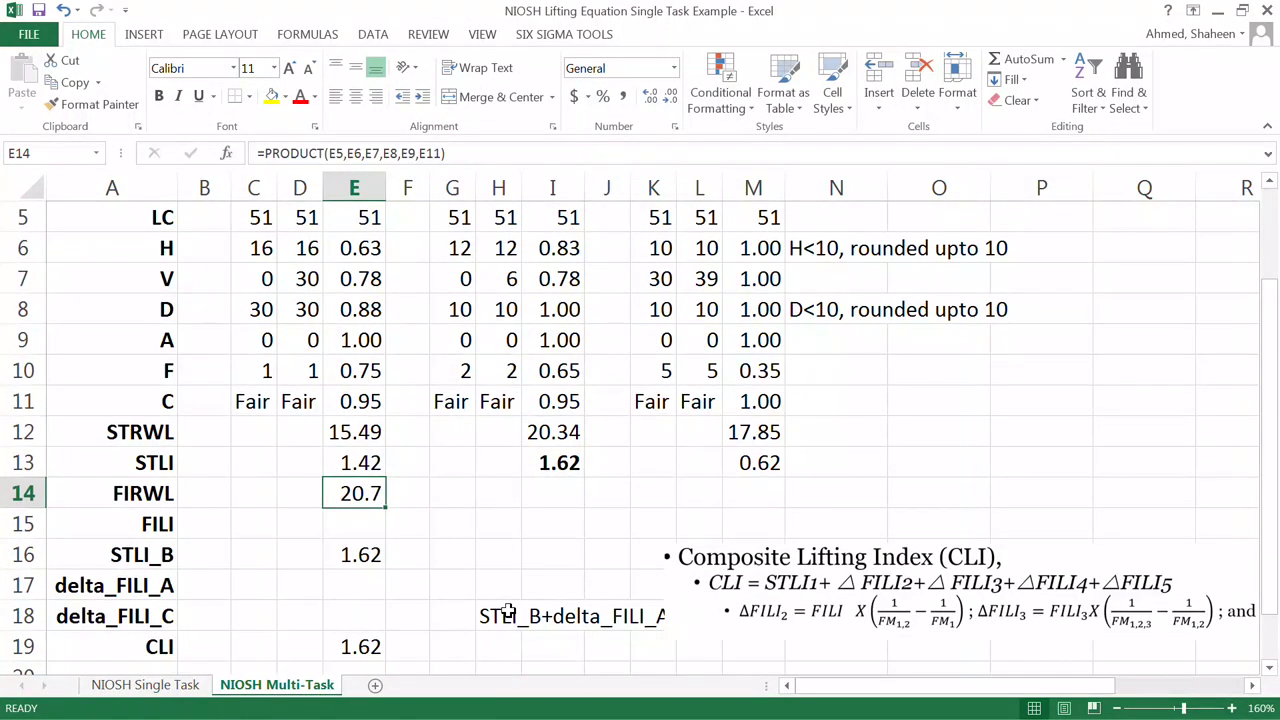
key("ctrl+c")
left_click(765, 495)
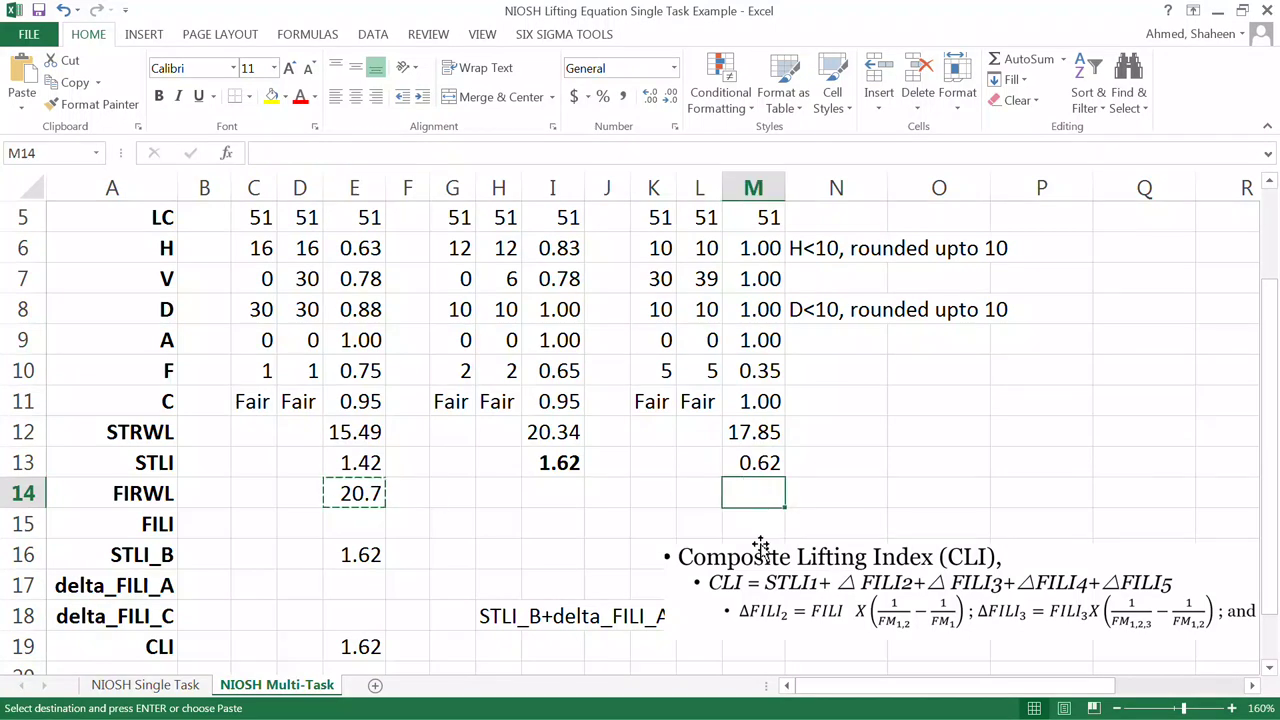
key("ctrl+v")
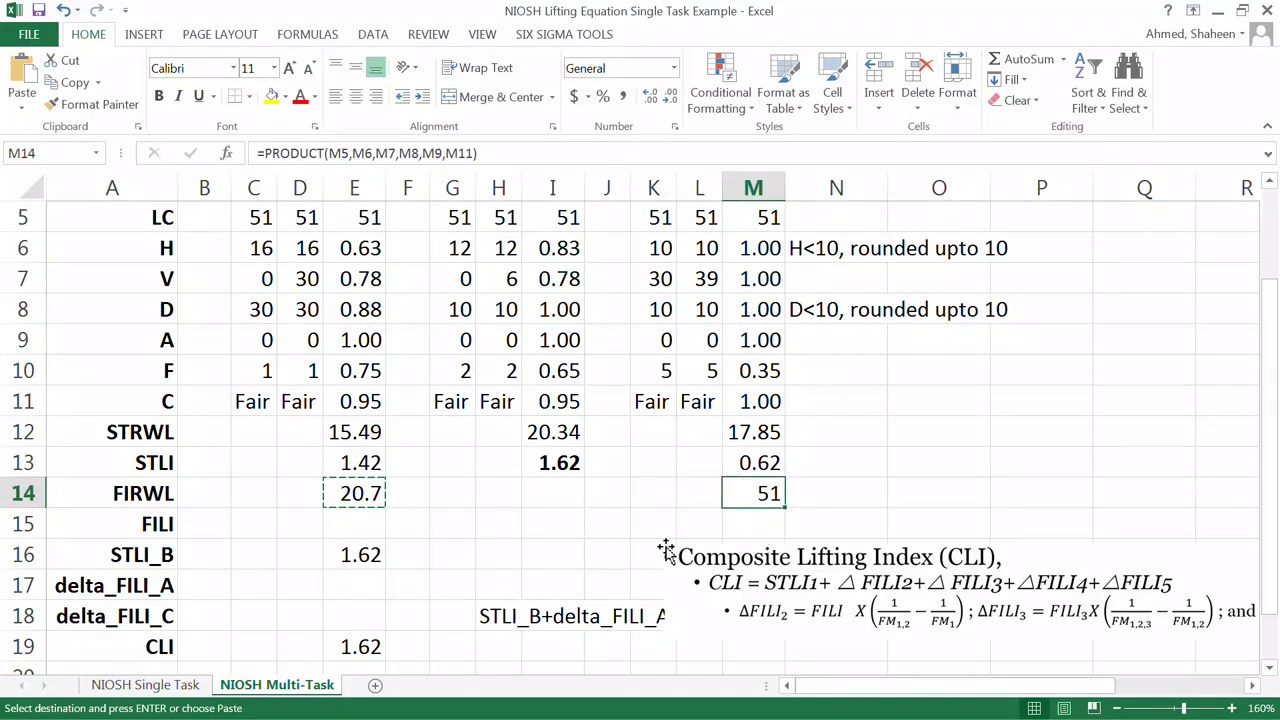
Step: Calculate task A's FILI in E15 by dividing L_max by FIRWL, =E3/E14
left_click(363, 528)
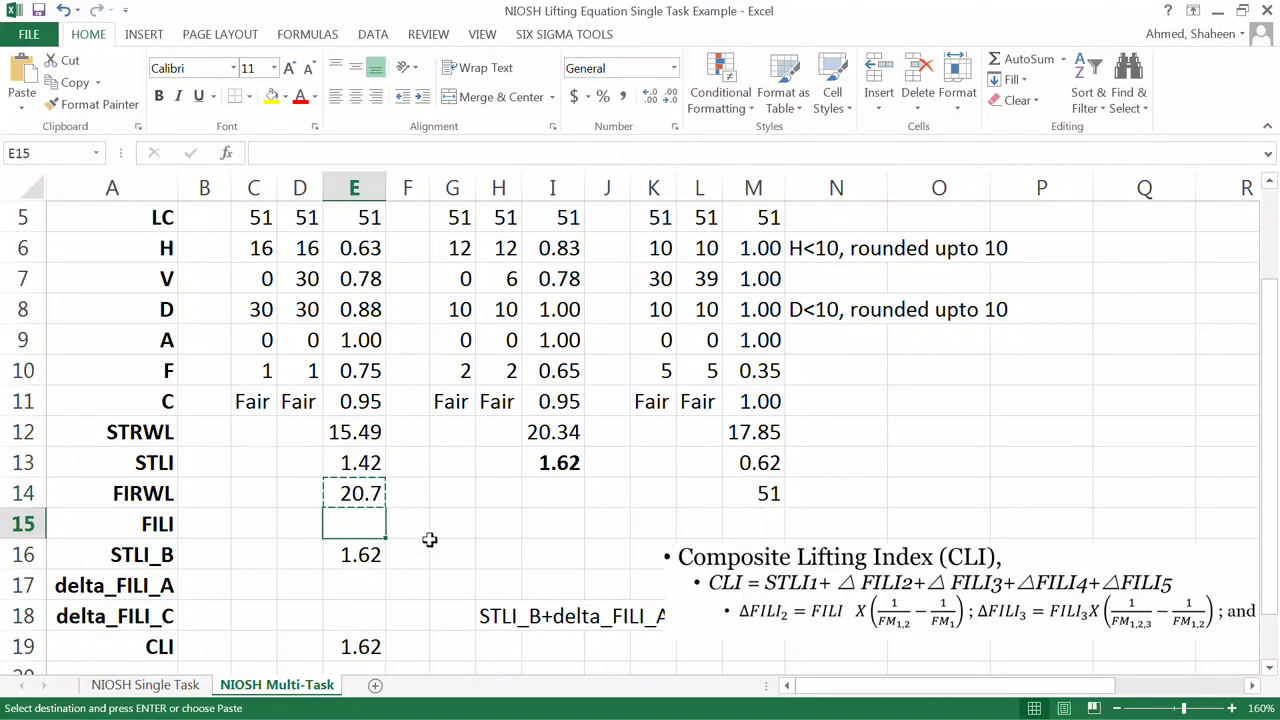
type("=")
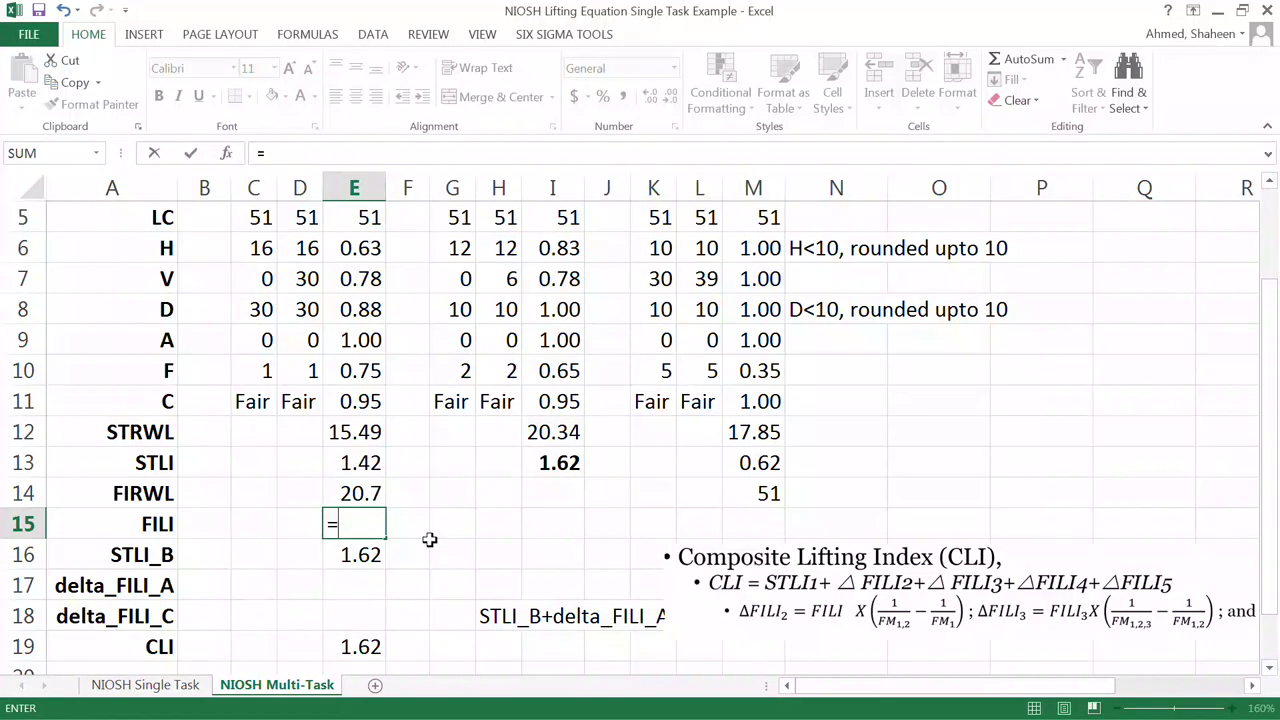
scroll(429, 540, "up", 1)
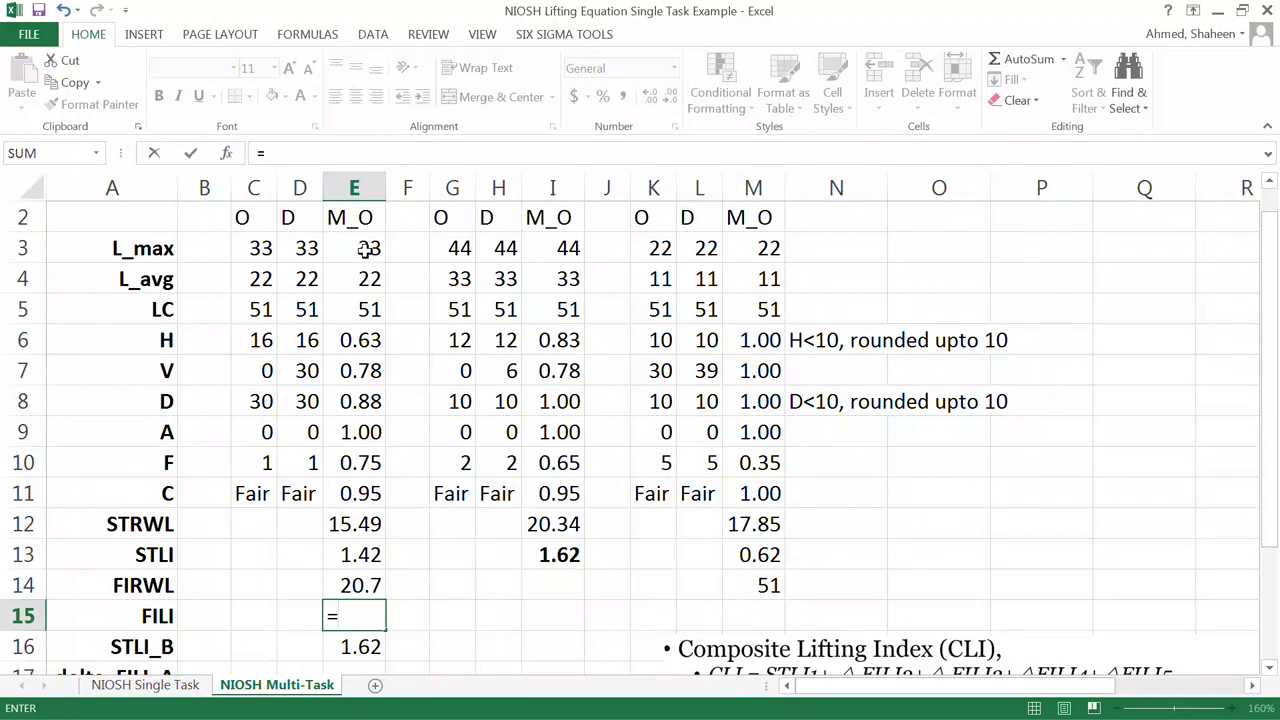
scroll(366, 249, "up", 1)
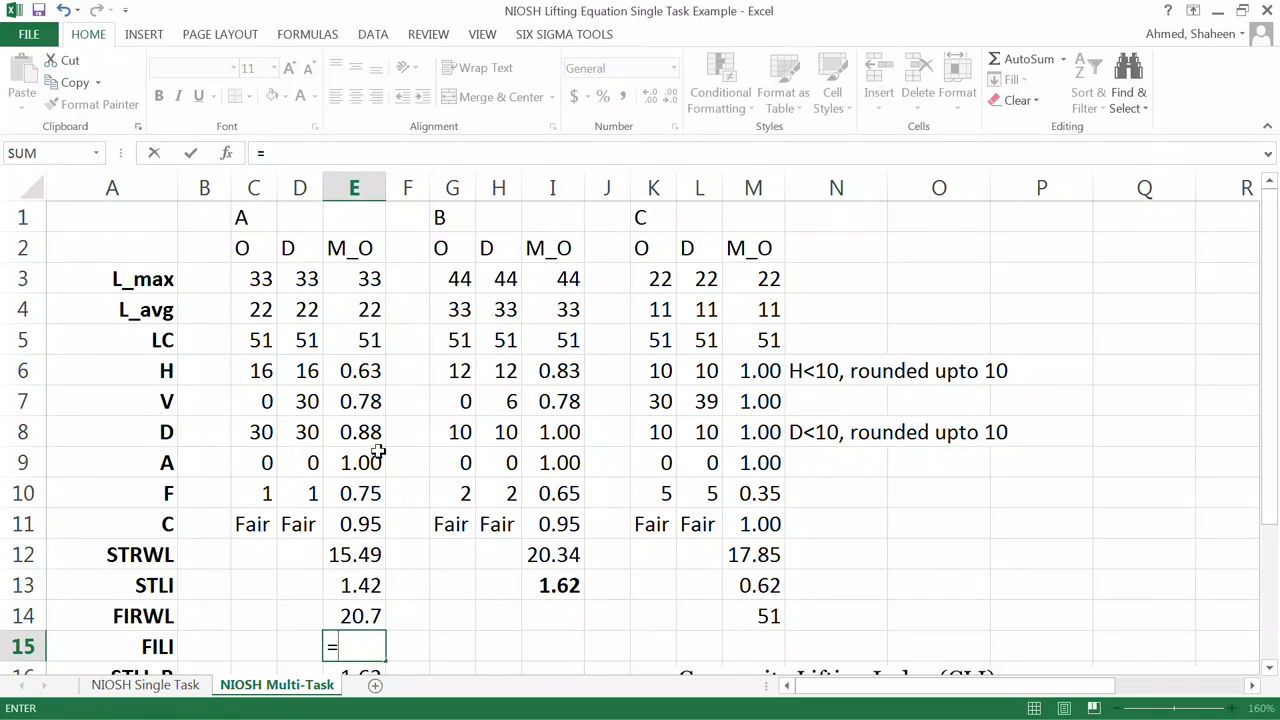
left_click(370, 279)
type("/")
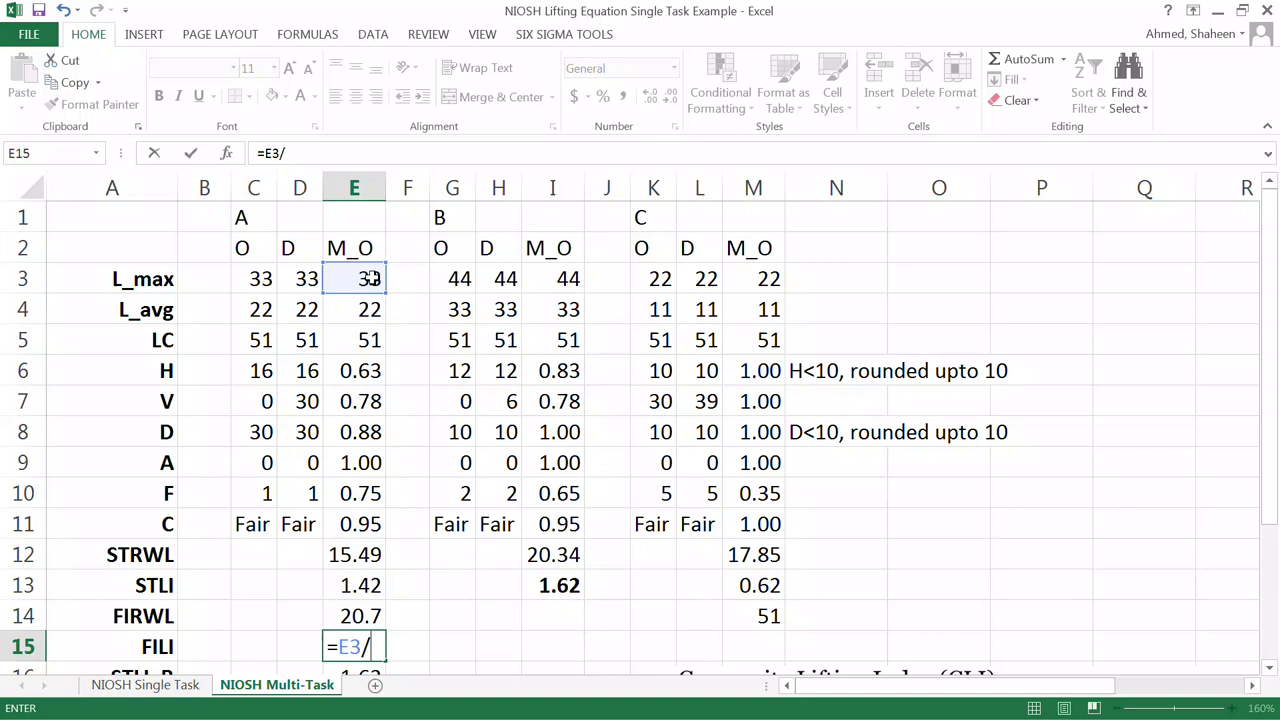
scroll(370, 279, "down", 1)
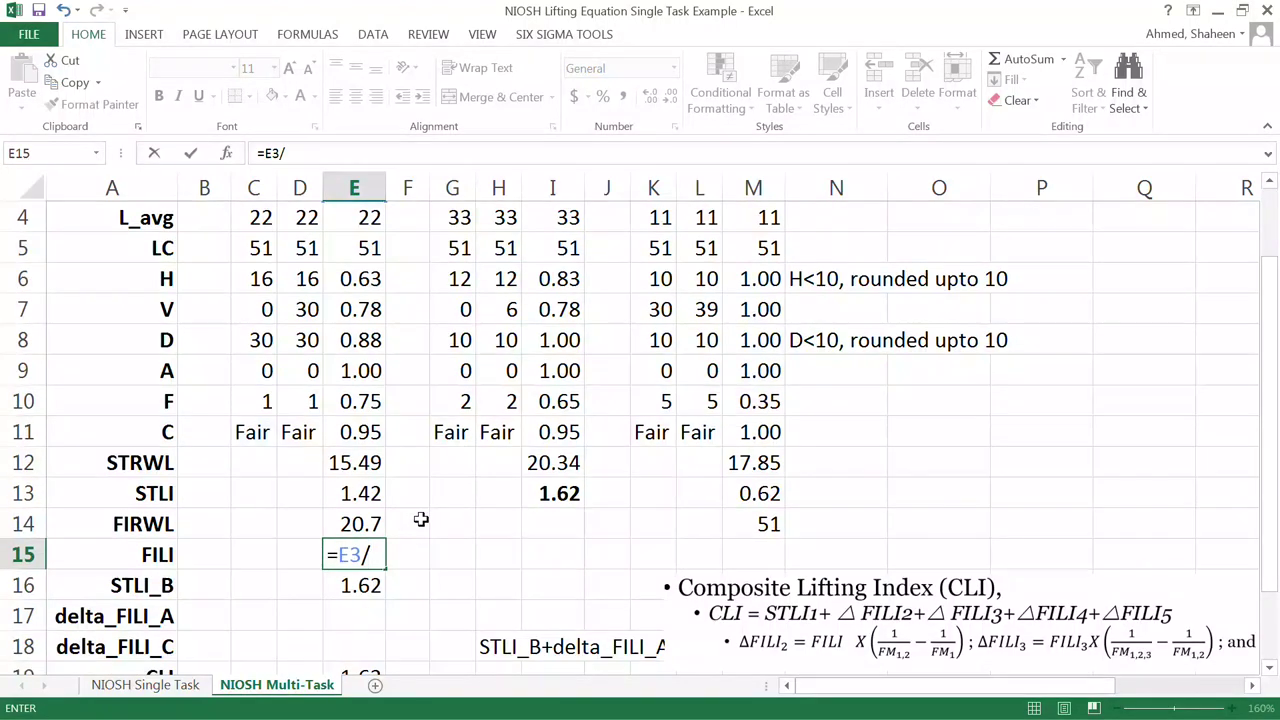
left_click(358, 526)
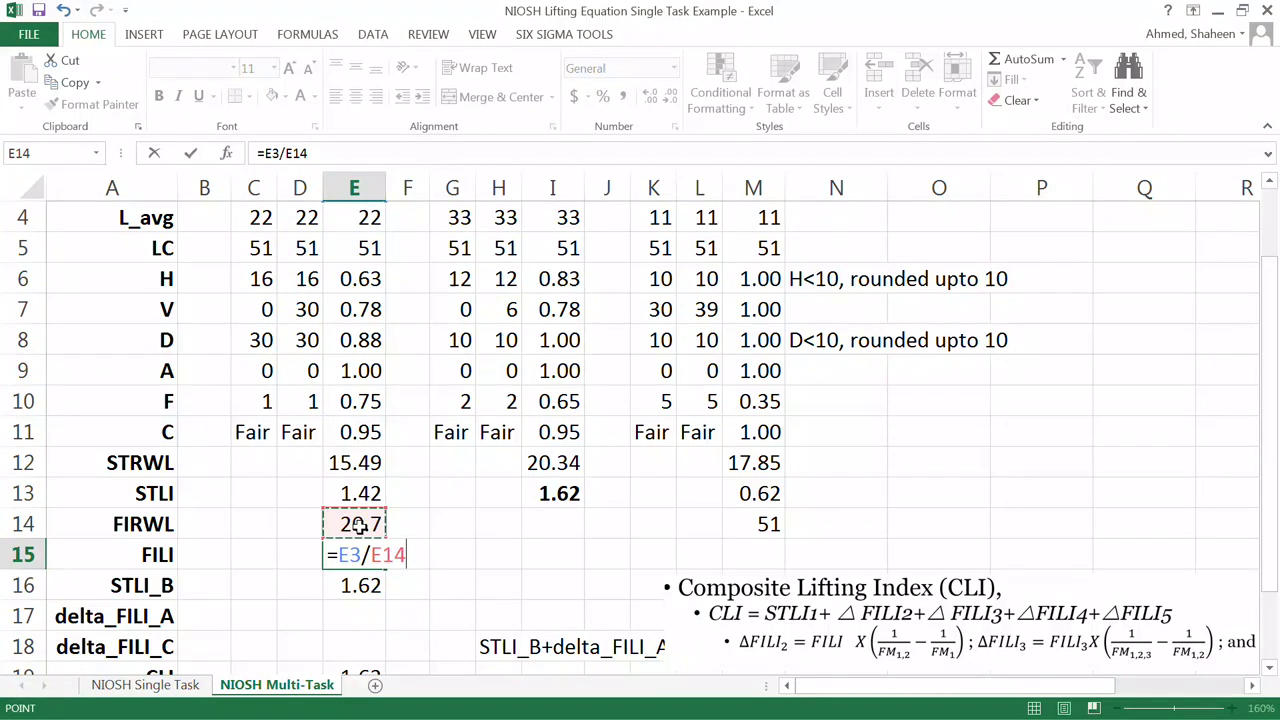
key("Return")
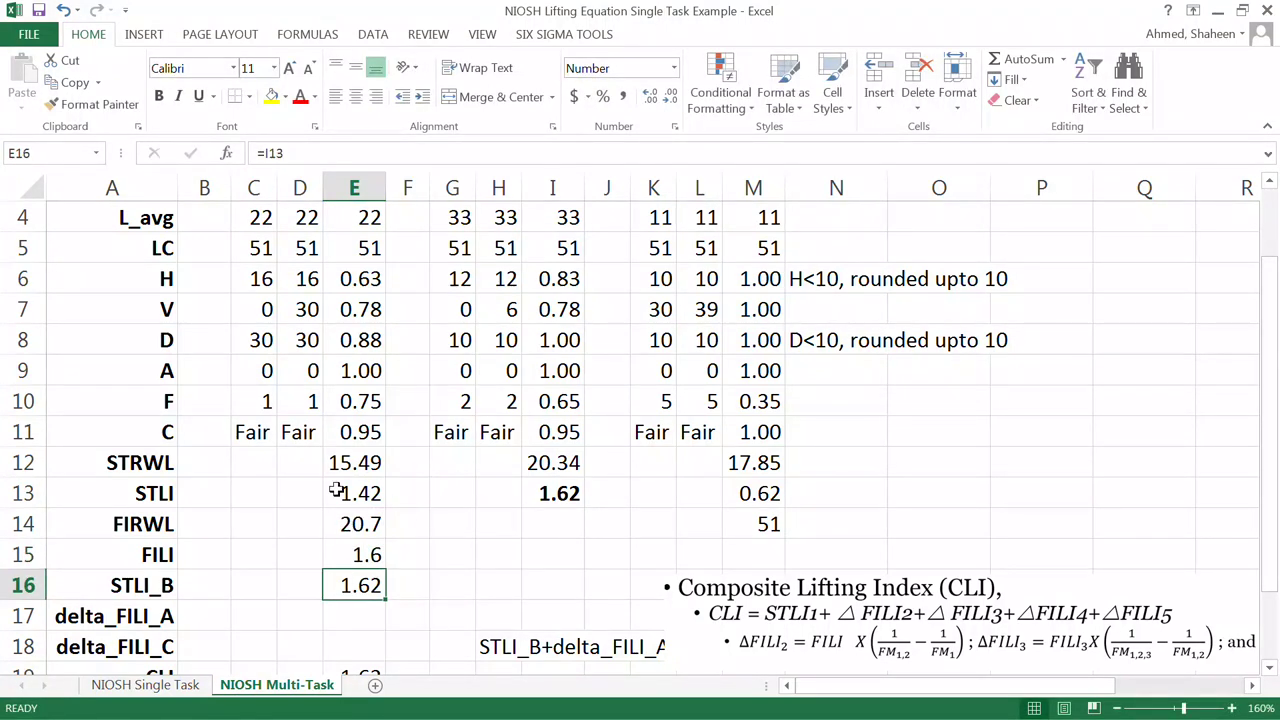
Step: Enter =M5/M14 in task C's FILI cell M15
left_click(770, 553)
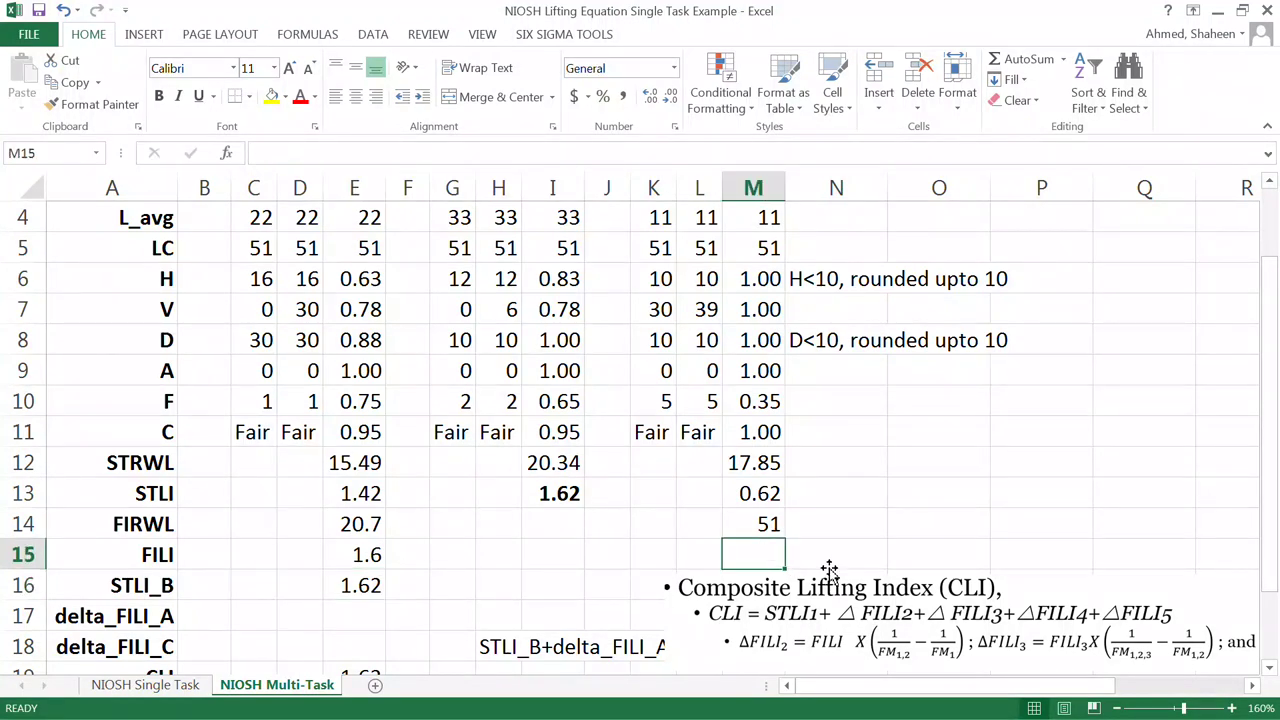
type("=")
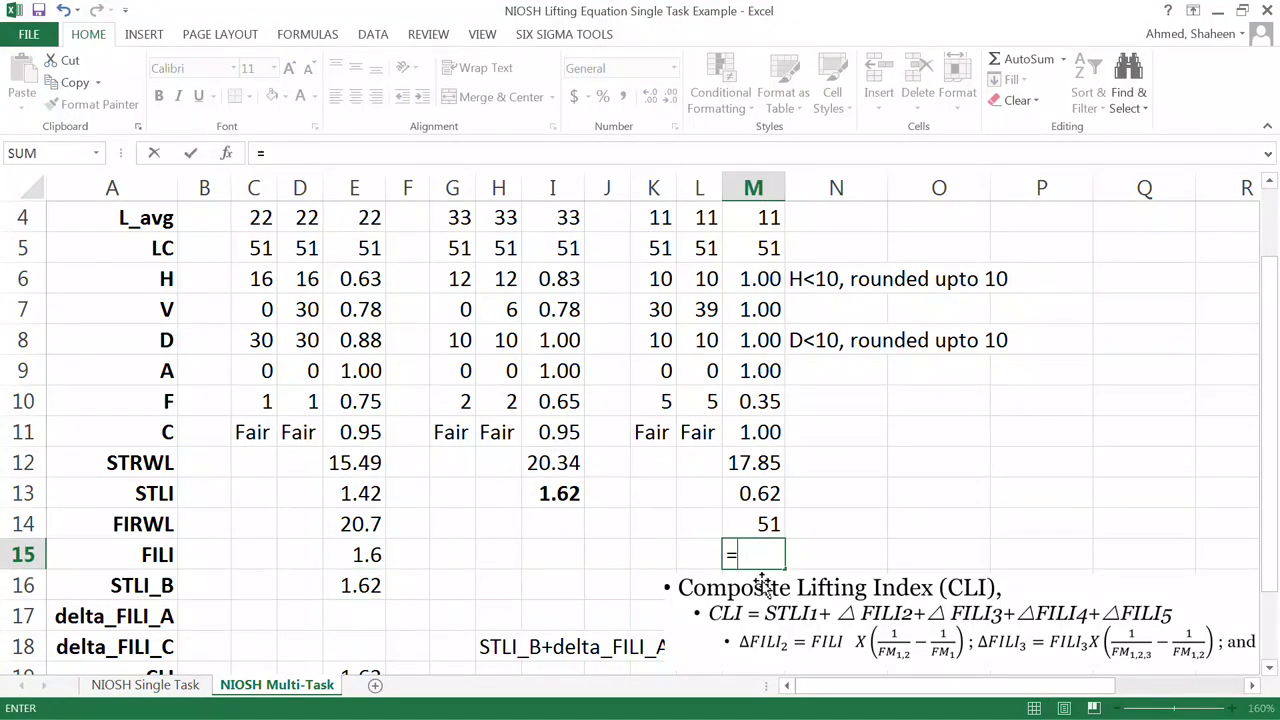
left_click(766, 248)
type("/")
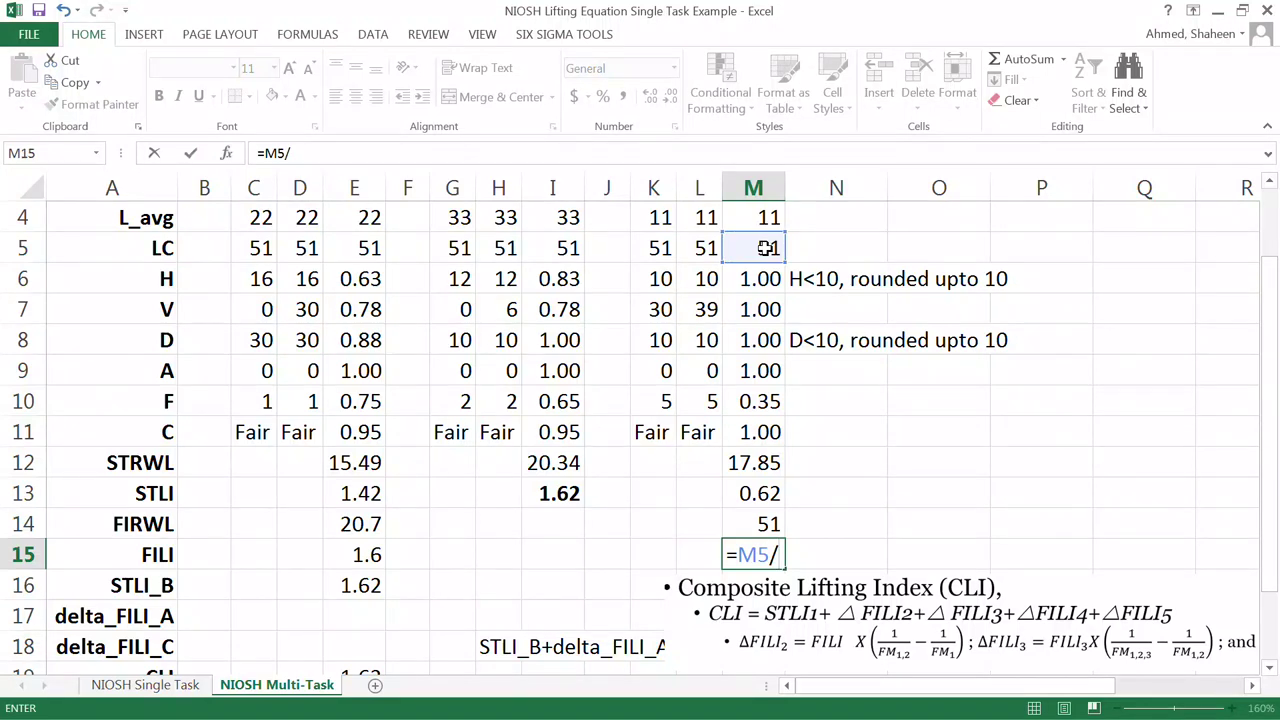
left_click(762, 516)
key("Return")
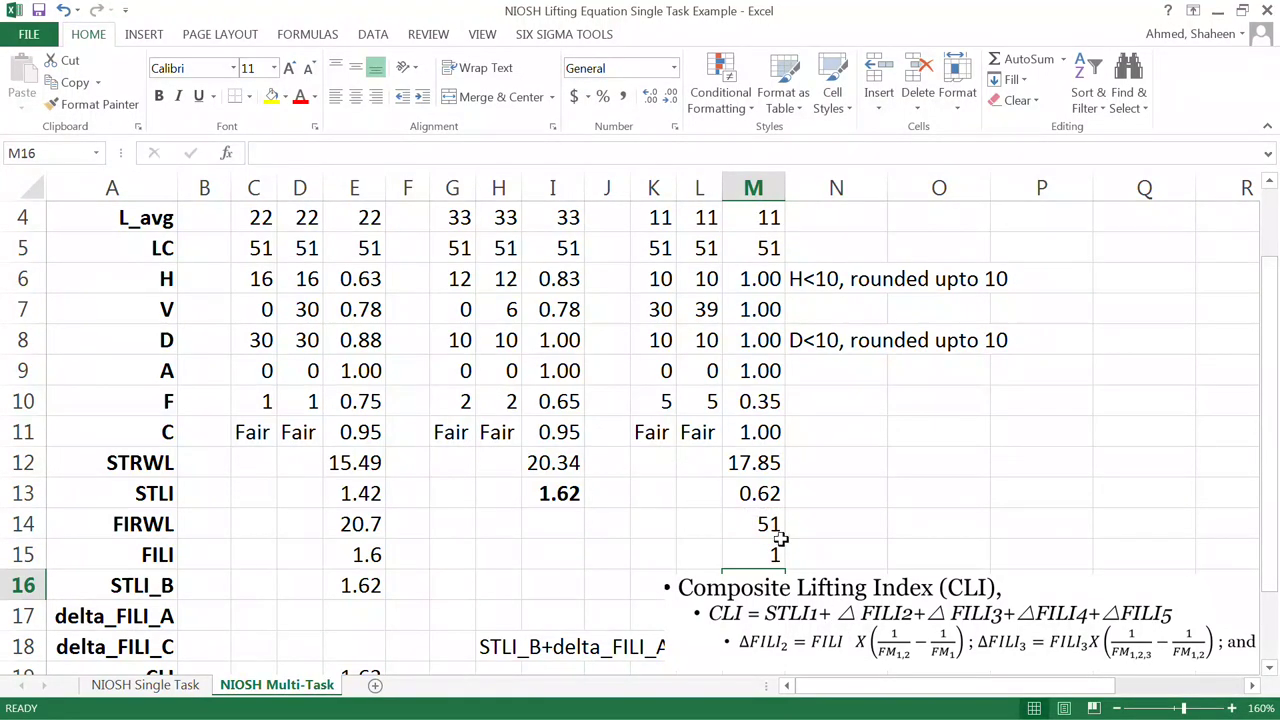
Step: Check task C's FIRWL formula in M14 and shift the CLI formula picture down to row 18
double_click(760, 518)
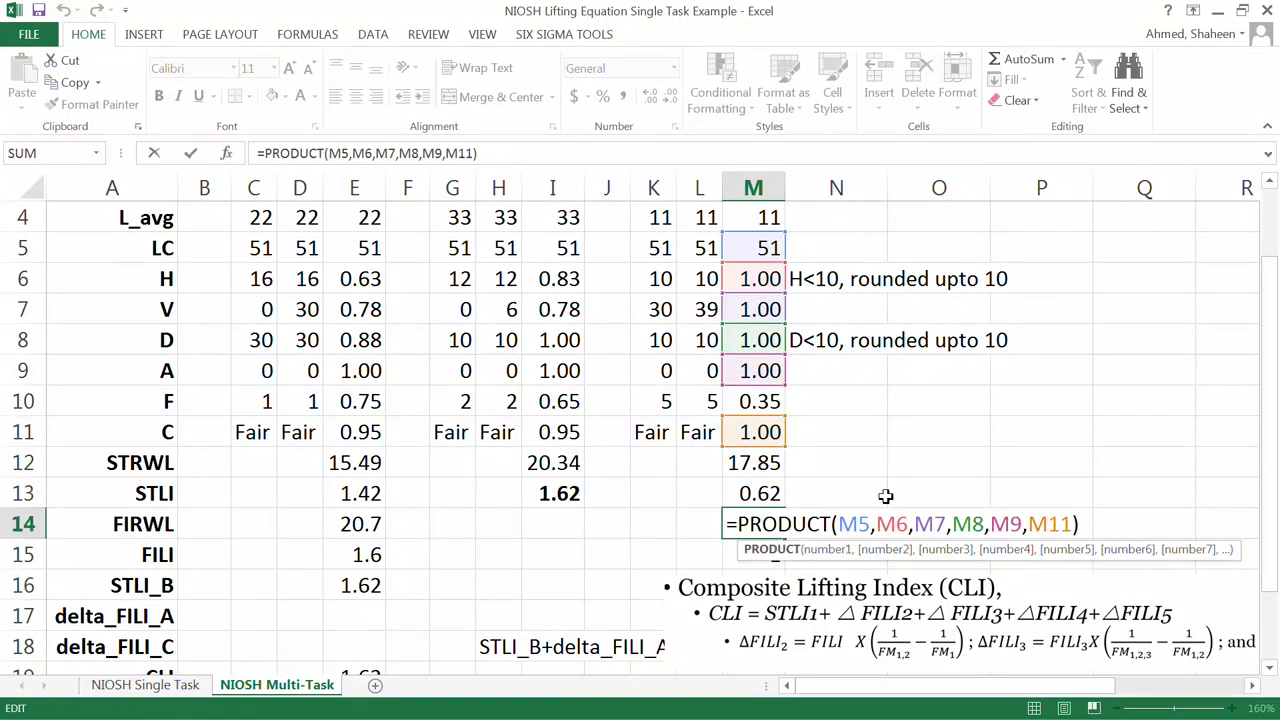
key("Return")
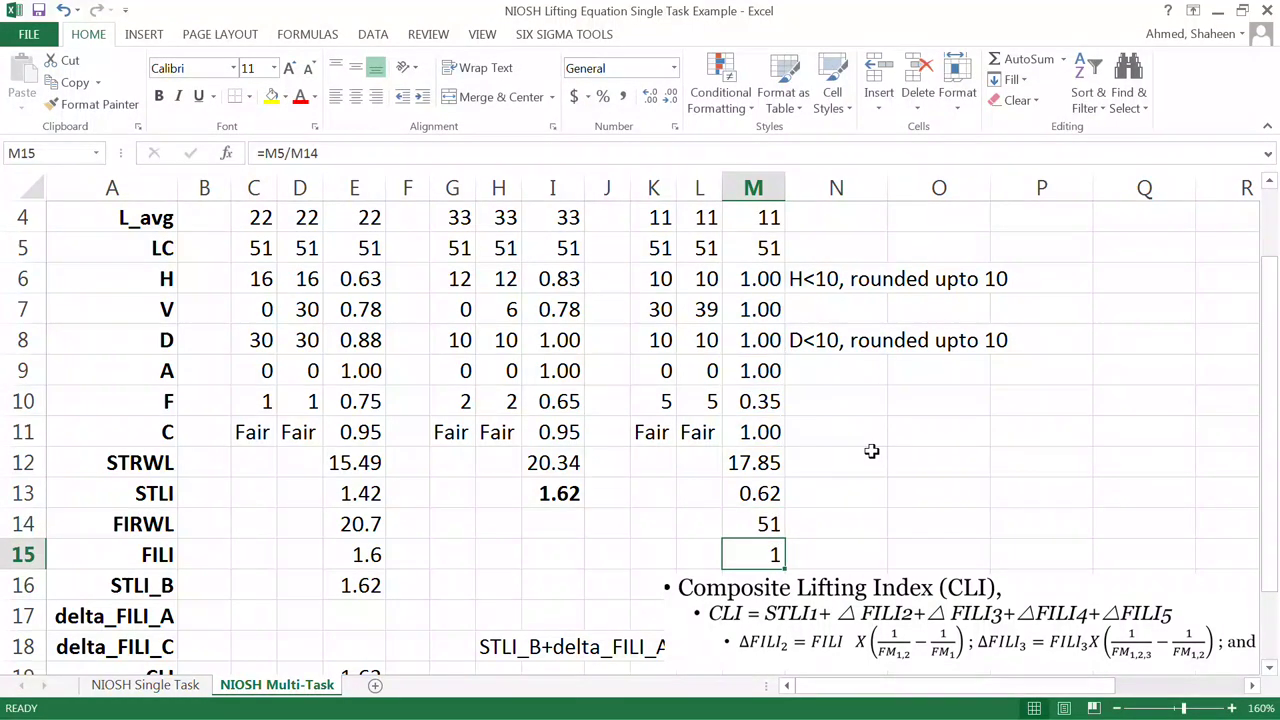
scroll(795, 520, "down", 1)
left_click_drag(690, 500, 745, 553)
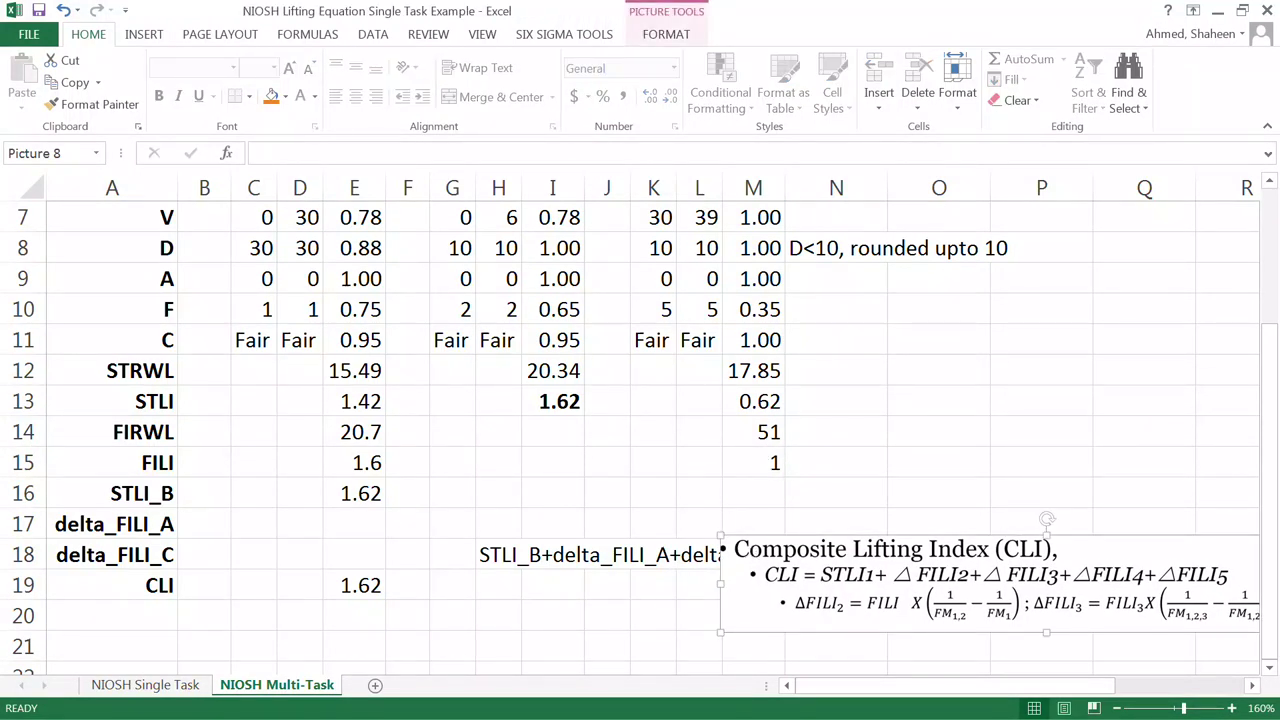
Step: Correct task C's FILI formula in M15 to =M3/M14 so that L_max is divided by FIRWL
double_click(754, 462)
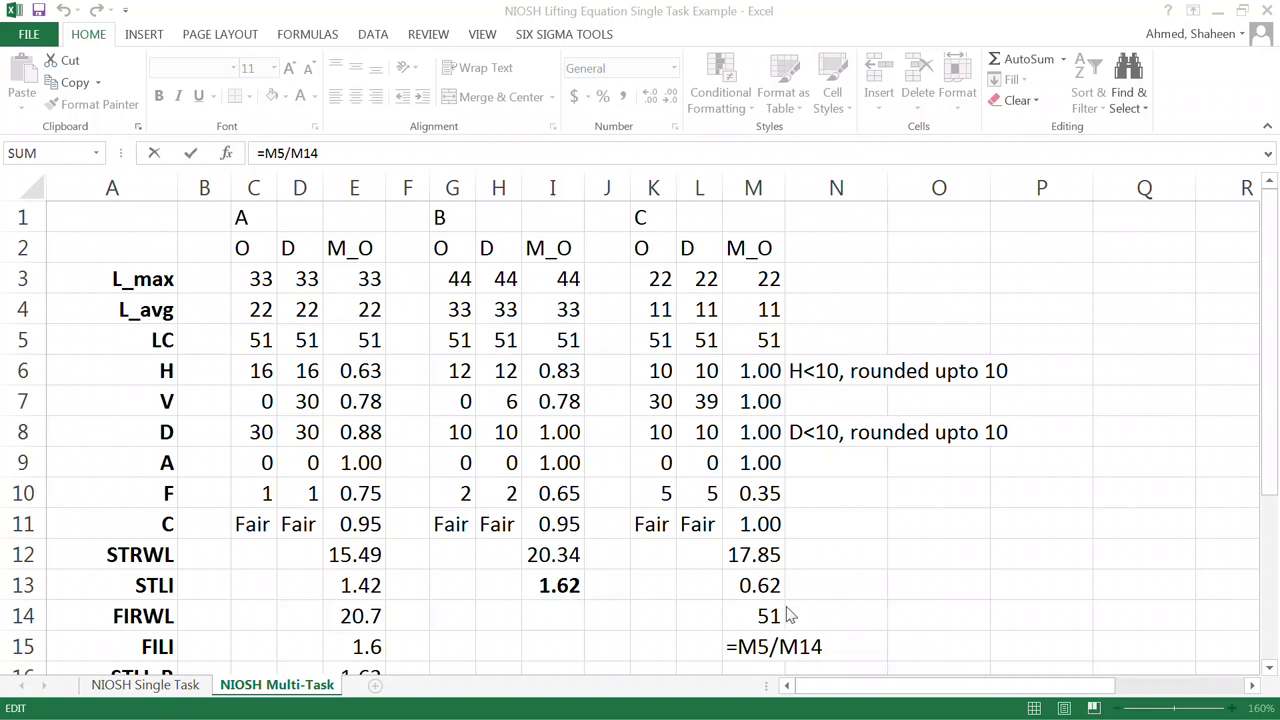
left_click(757, 648)
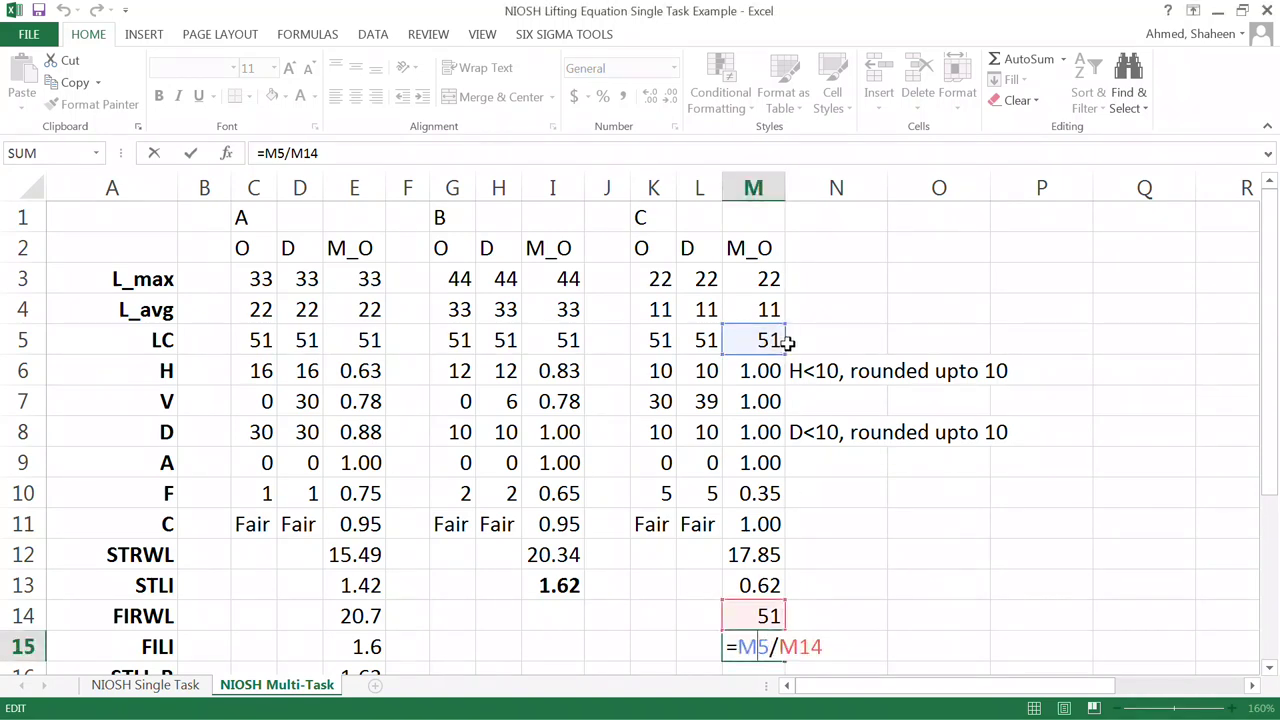
left_click_drag(785, 345, 784, 290)
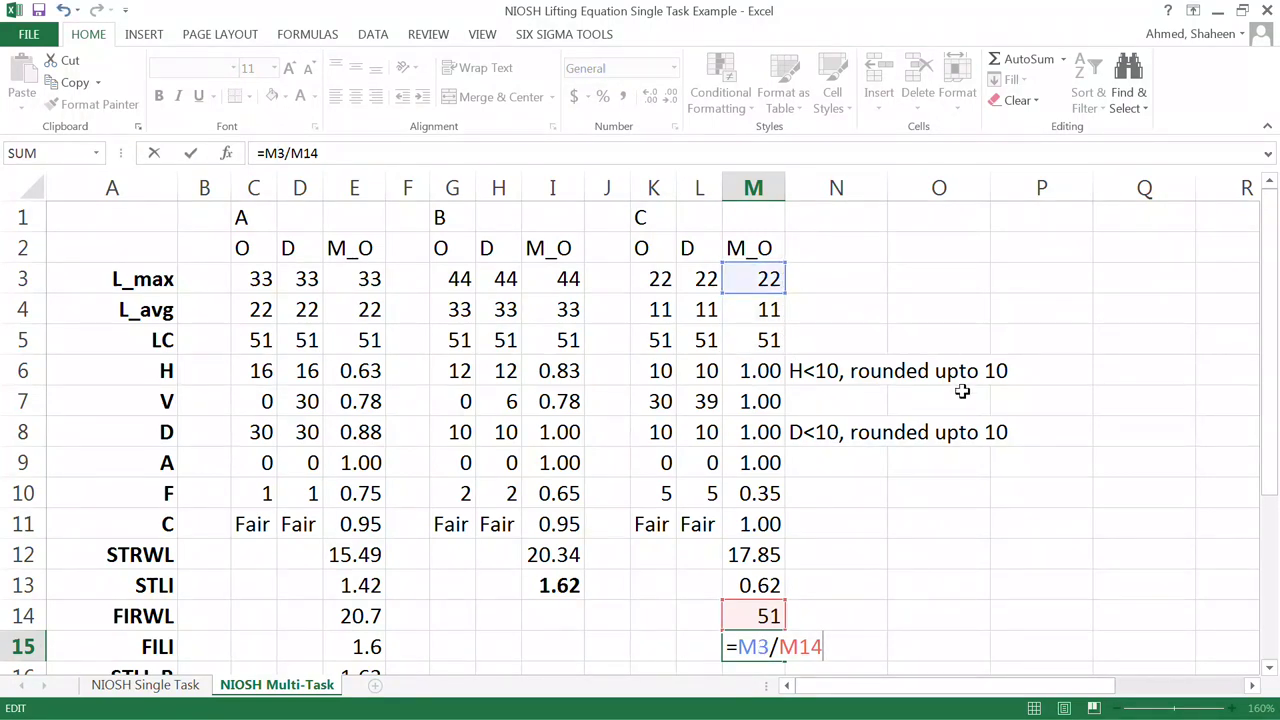
key("Return")
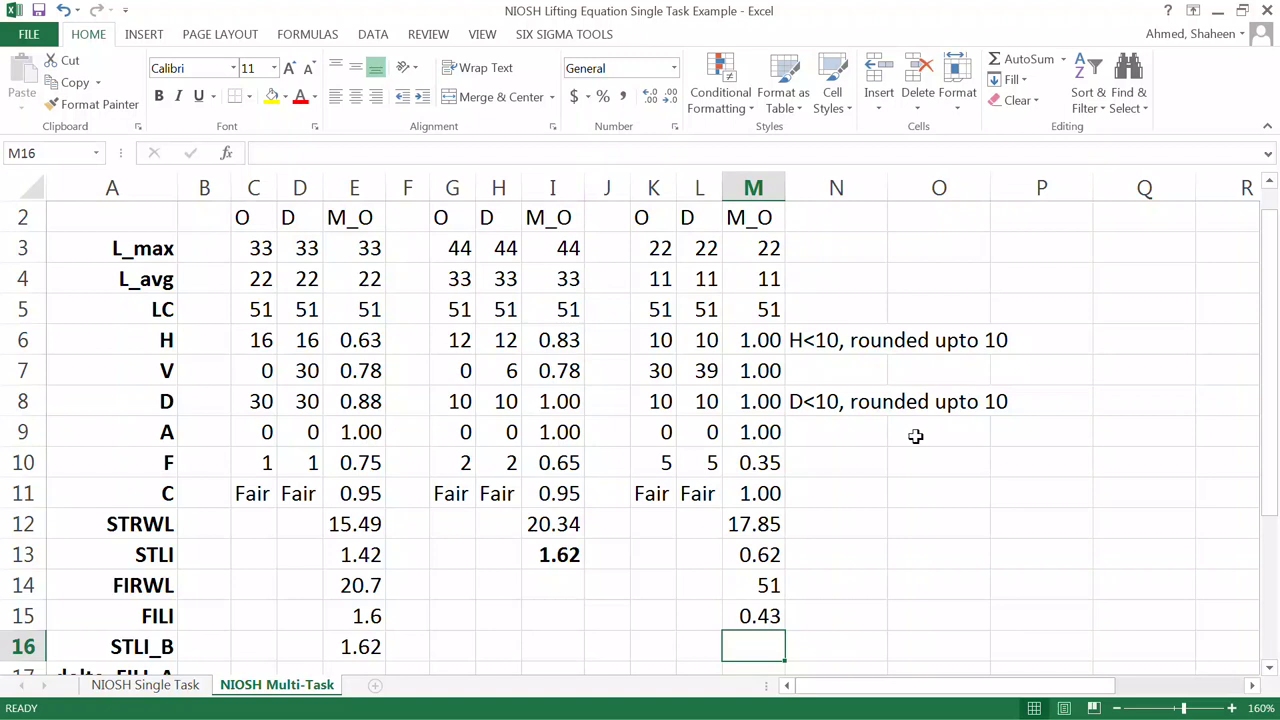
left_click(772, 612)
Step: Review the FILI row for tasks A and C and the three tasks' value columns
scroll(826, 600, "down", 1)
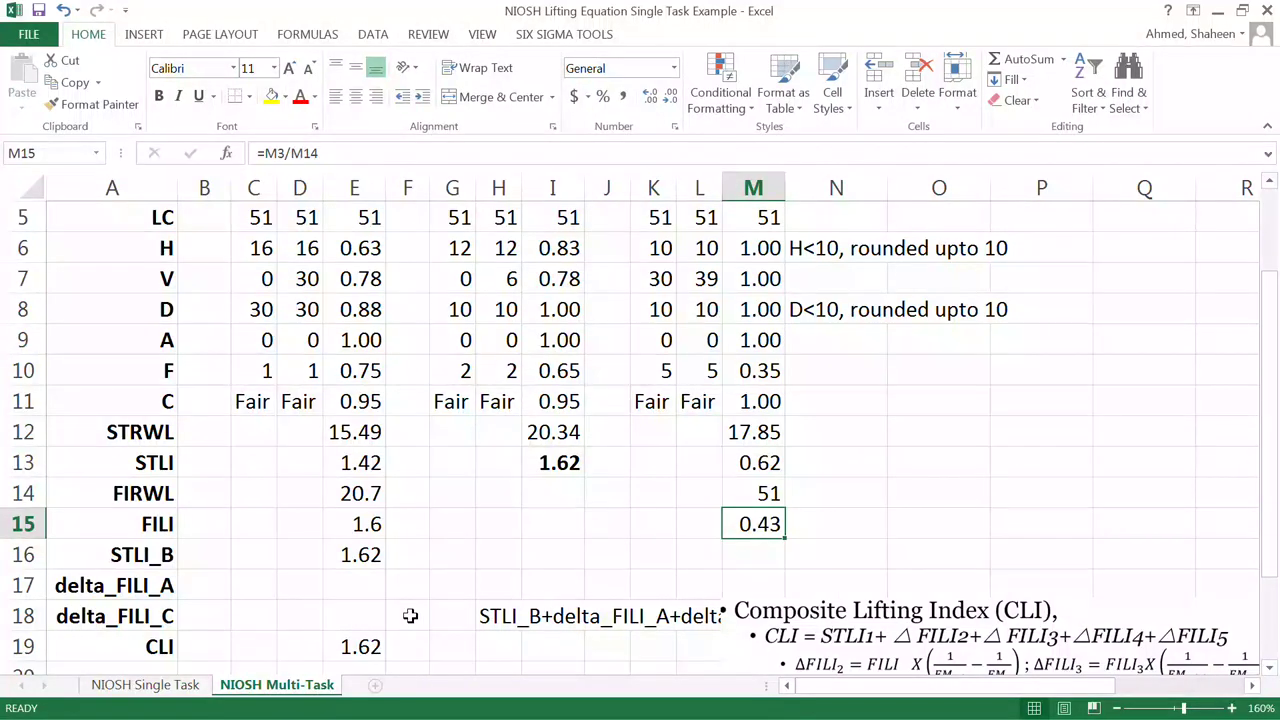
scroll(395, 612, "down", 1)
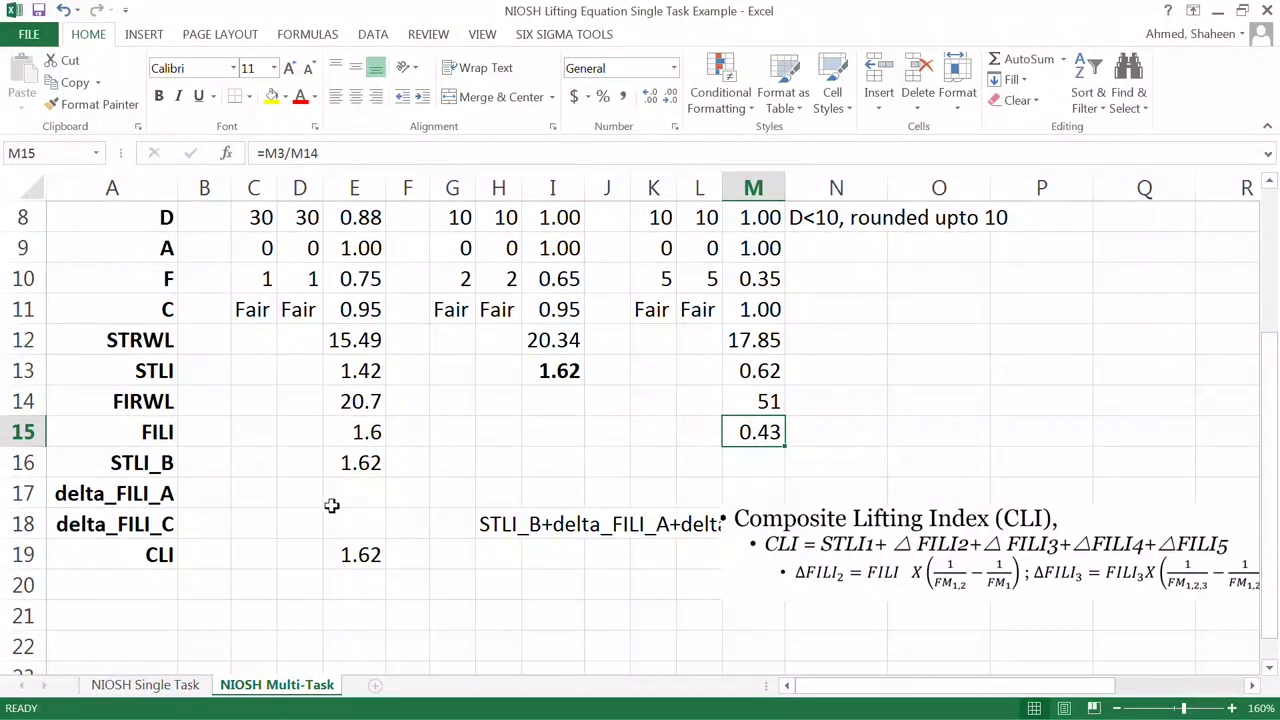
left_click(30, 431)
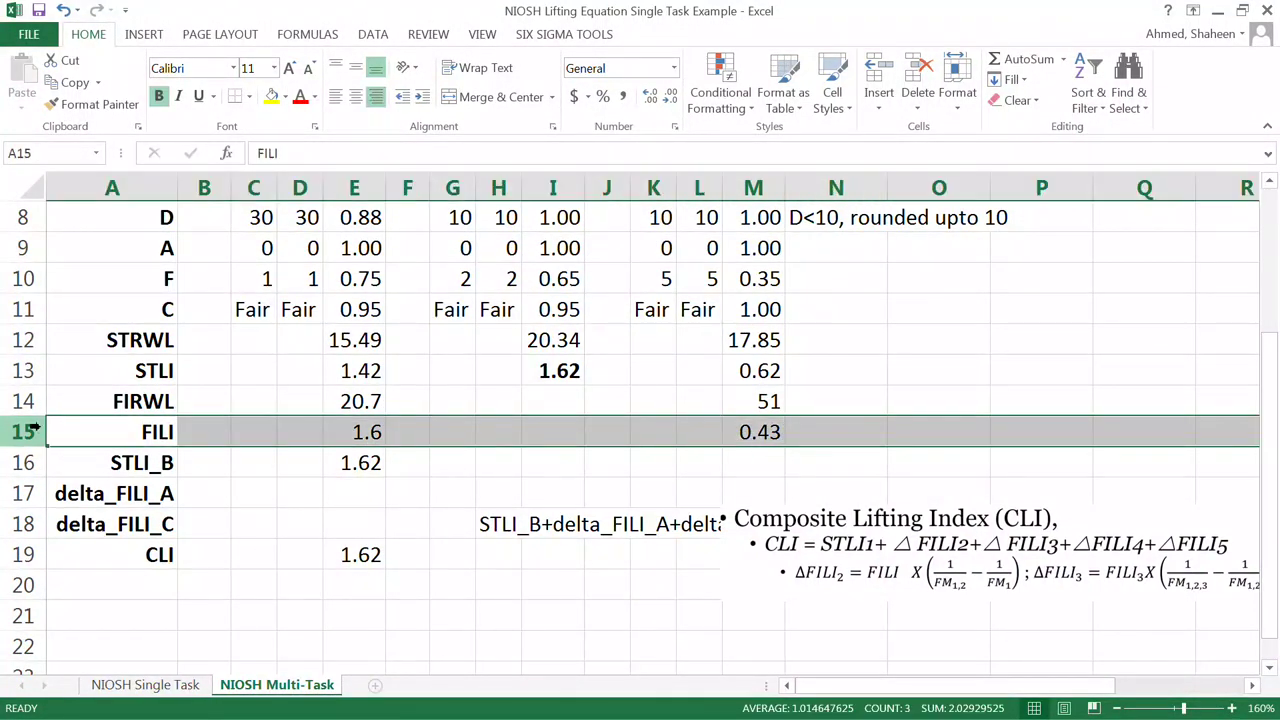
scroll(436, 406, "up", 3)
left_click(354, 188)
left_click(552, 188)
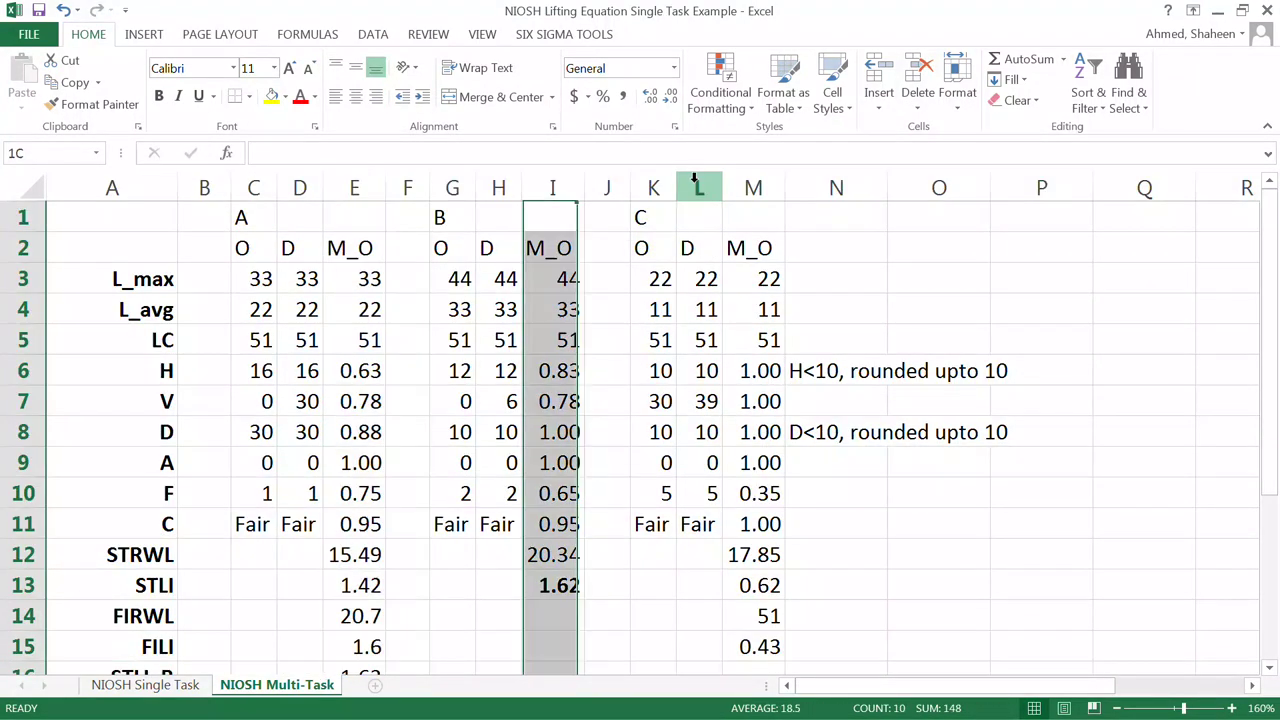
left_click(699, 188)
scroll(690, 330, "down", 2)
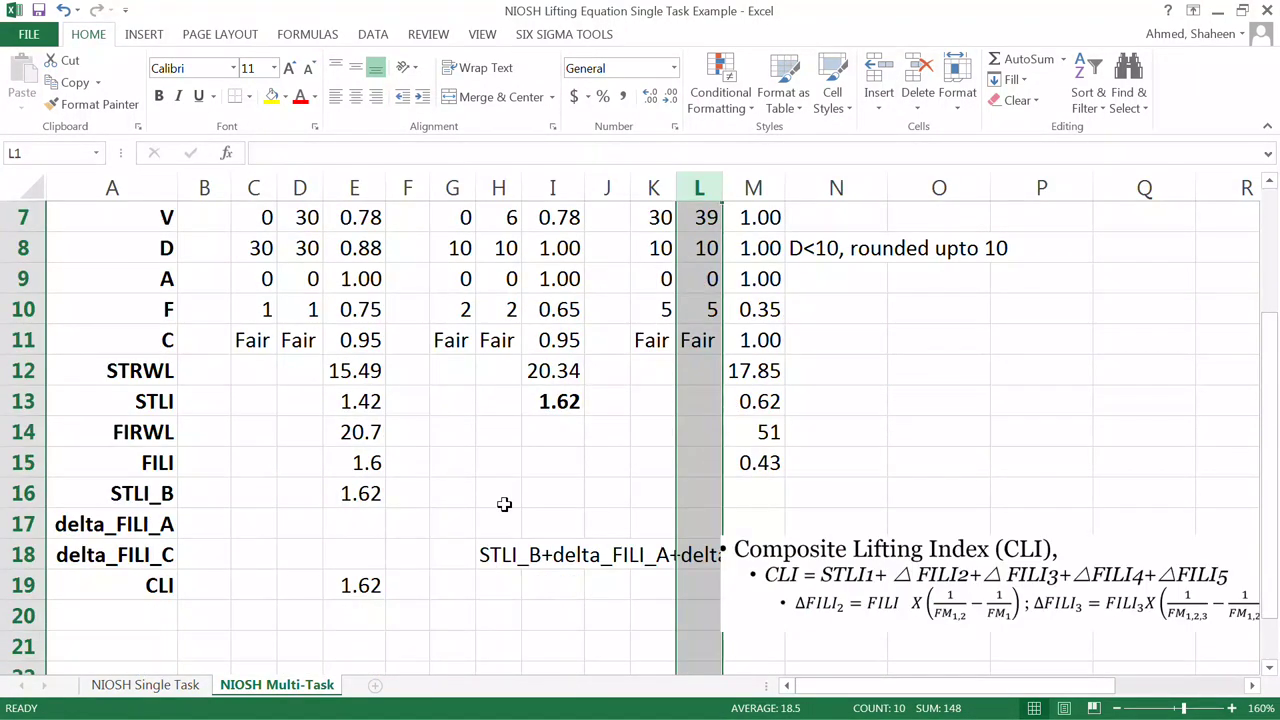
Step: Move the text STLI_B+delta_FILI_A+delta_FILI_C down to H20 and place the CLI formula picture above it, over rows 17 to 19
left_click(361, 529)
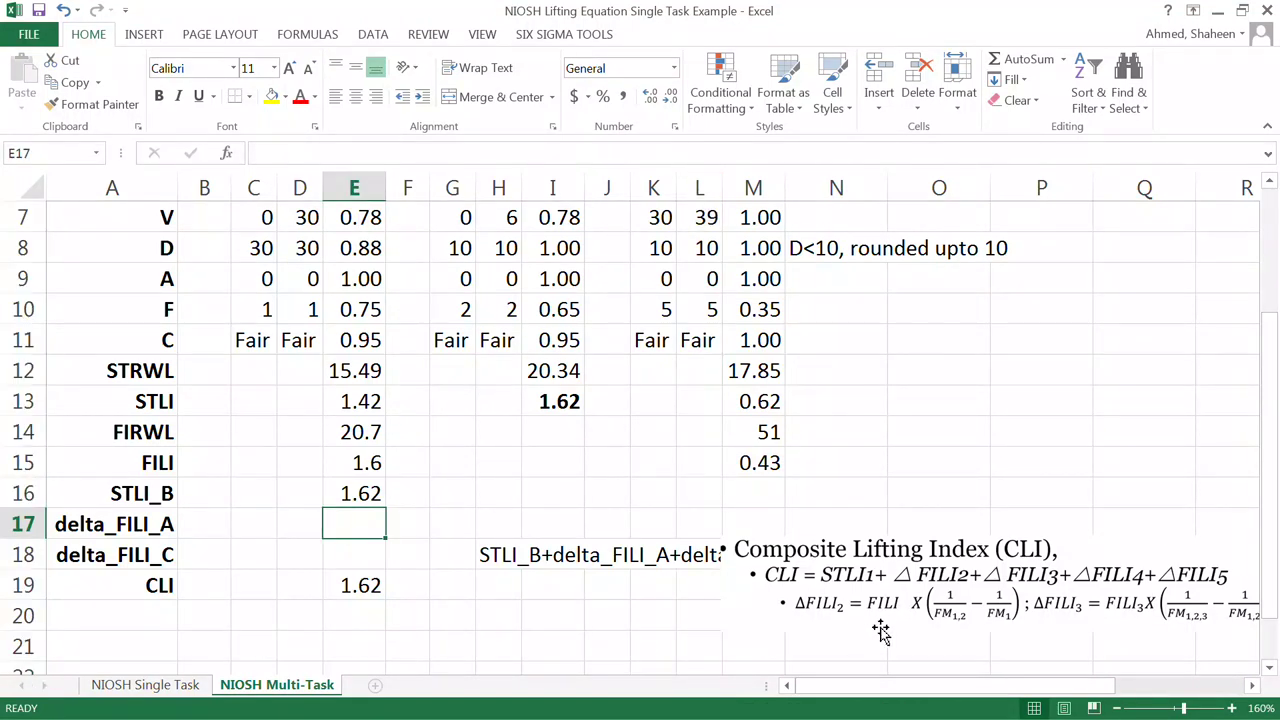
left_click(610, 558)
left_click(806, 549)
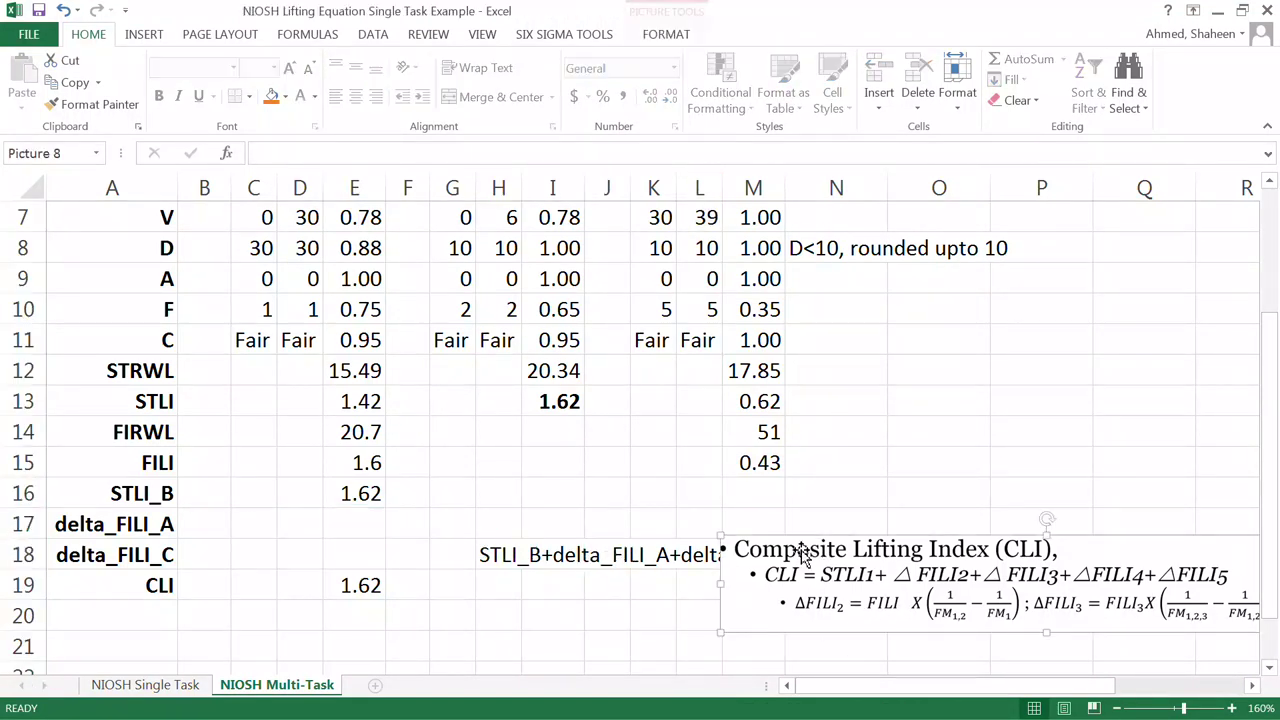
left_click(500, 556)
left_click_drag(509, 569, 505, 640)
left_click_drag(851, 568, 615, 512)
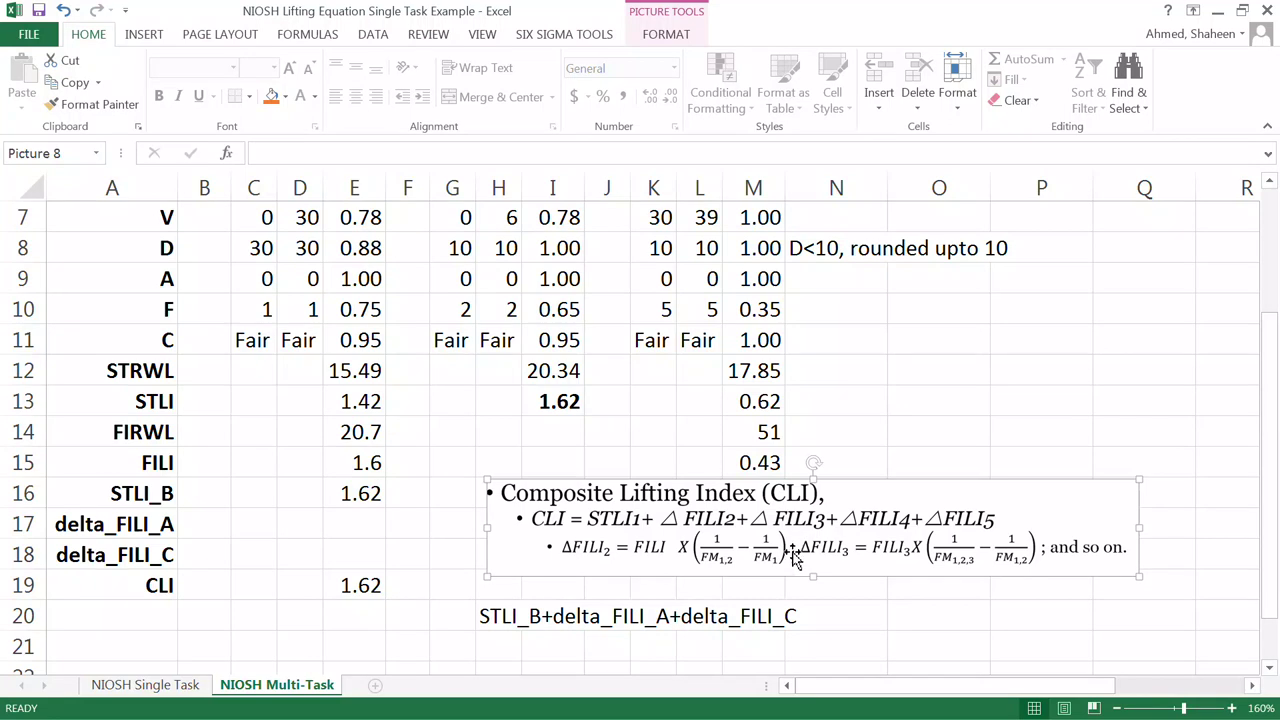
left_click_drag(790, 540, 806, 568)
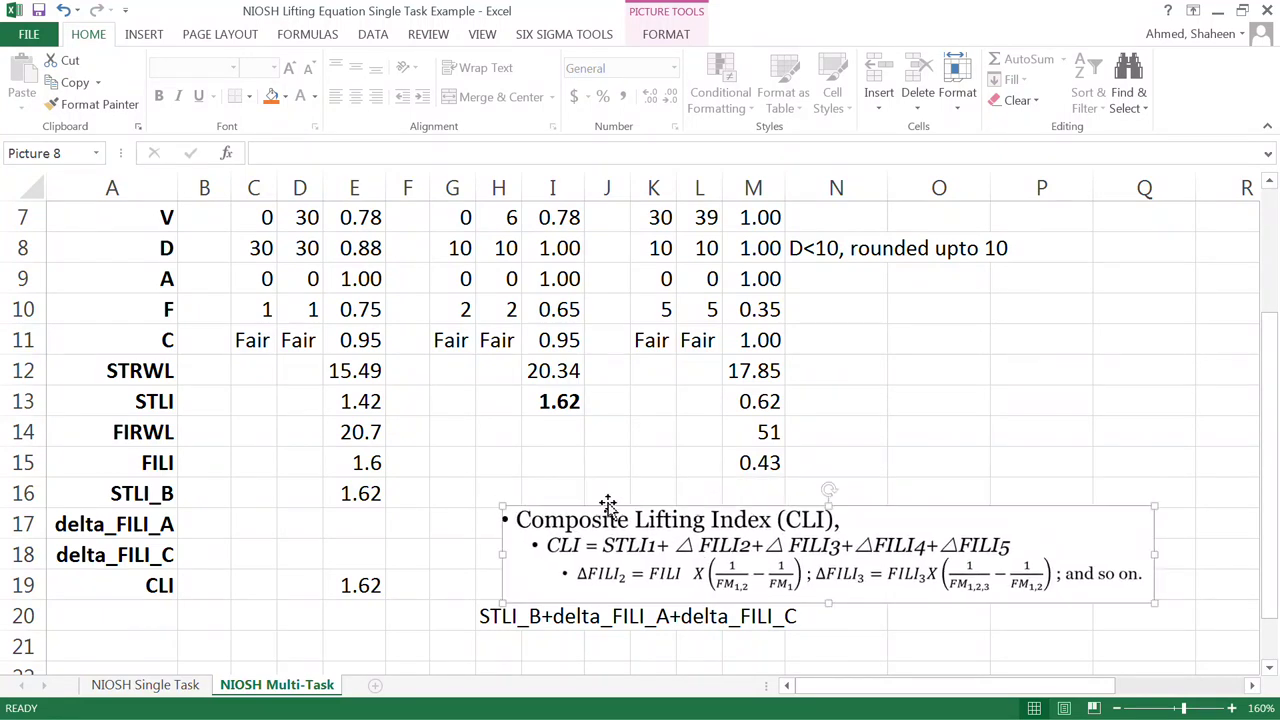
Step: Add ranks to the first two task headings: B (1) in cell G1 and A (2) in cell C1
scroll(608, 509, "up", 2)
left_click(444, 218)
type("B")
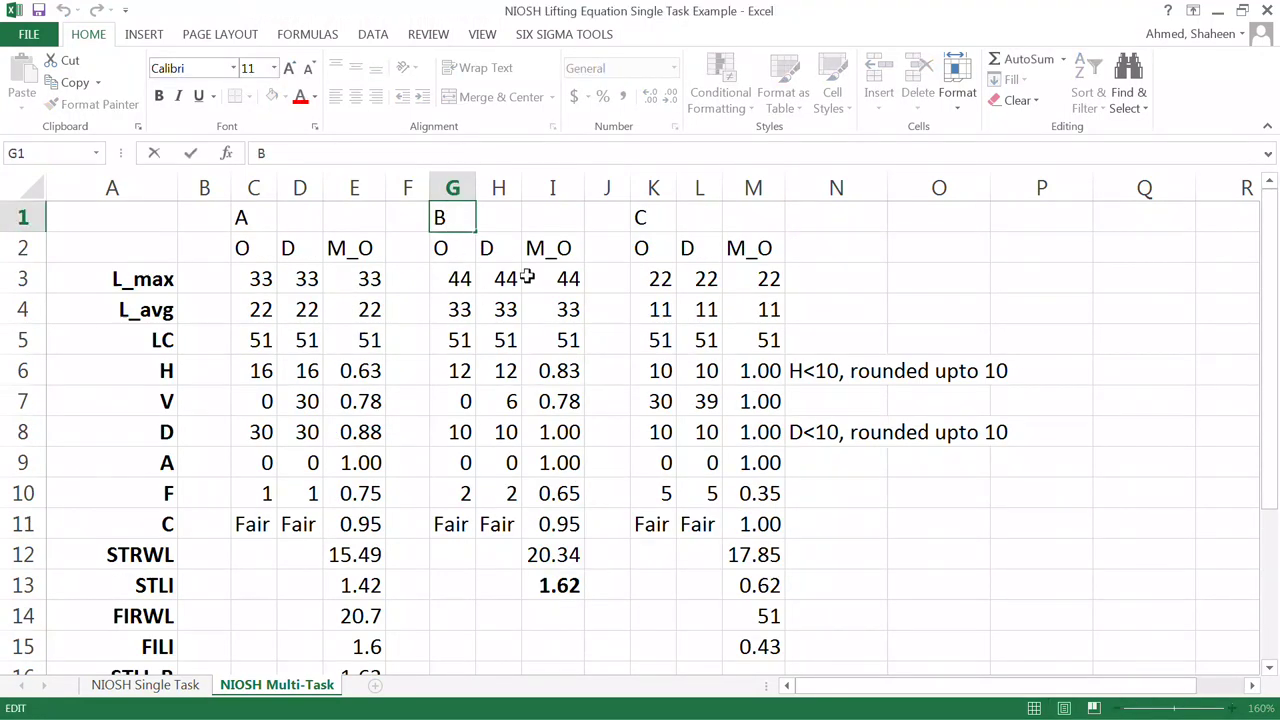
type(" (1)")
key("Return")
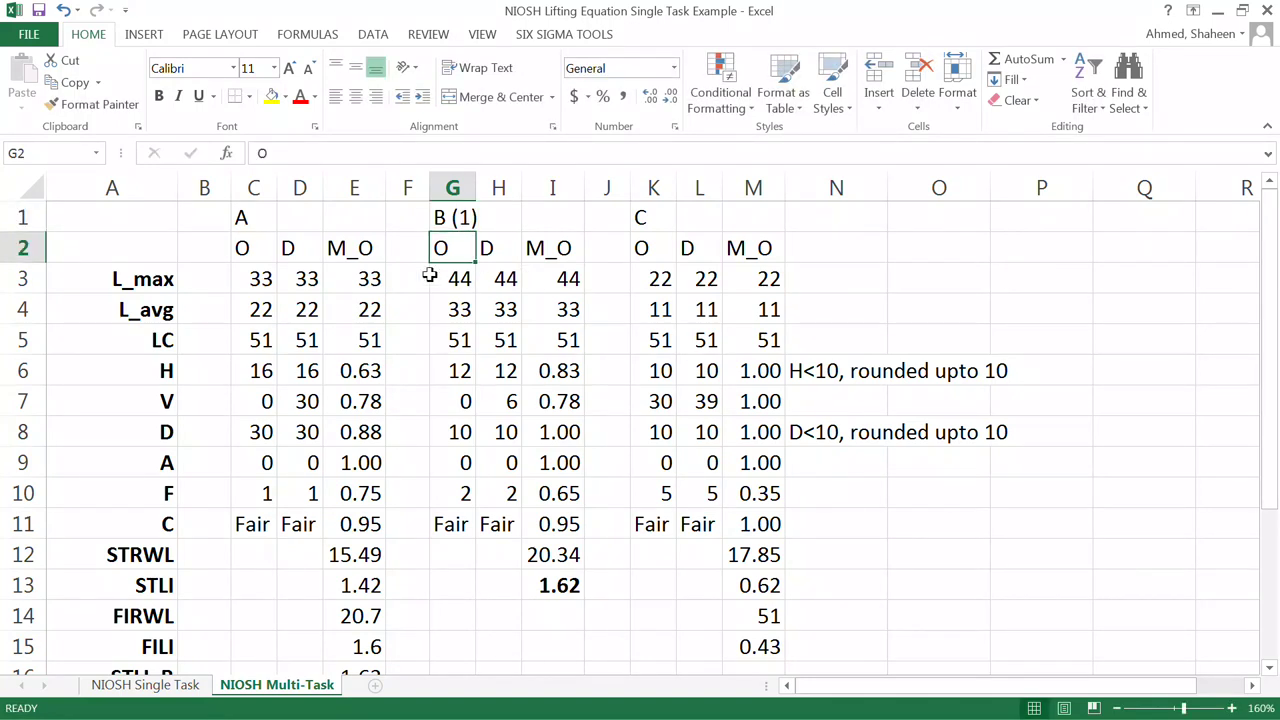
left_click(242, 218)
type("A")
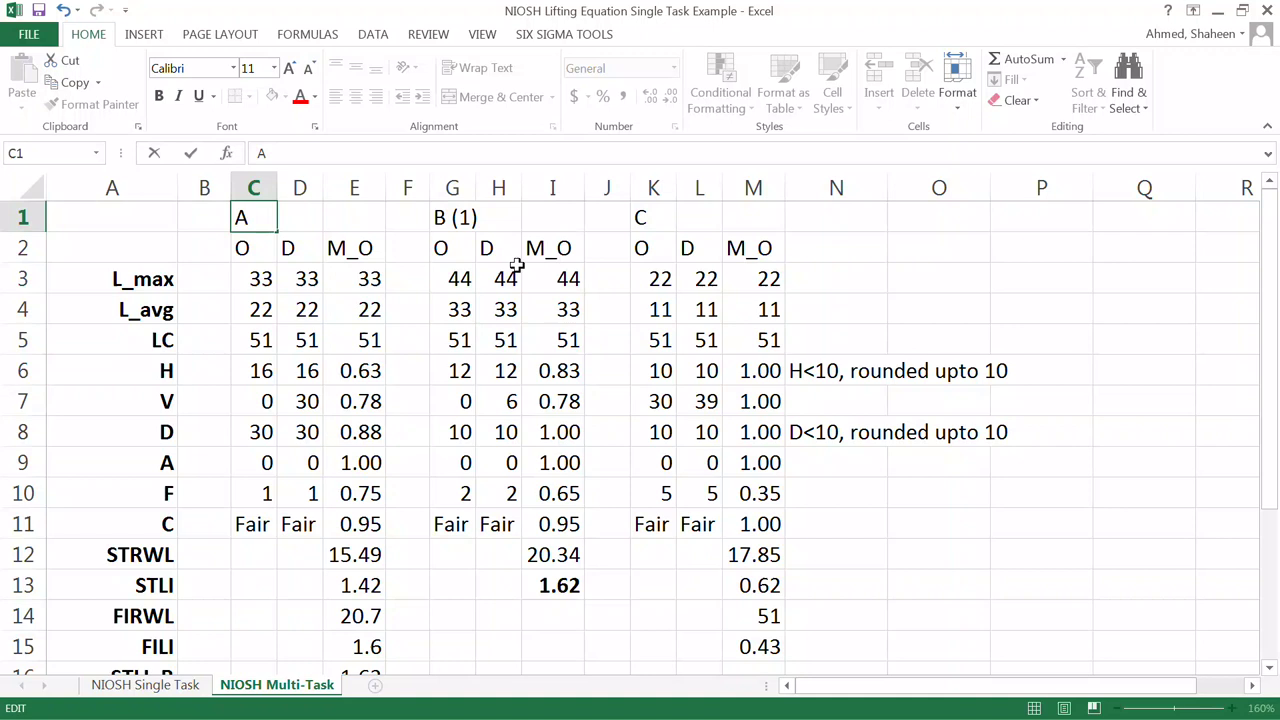
type(" (2)")
key("Return")
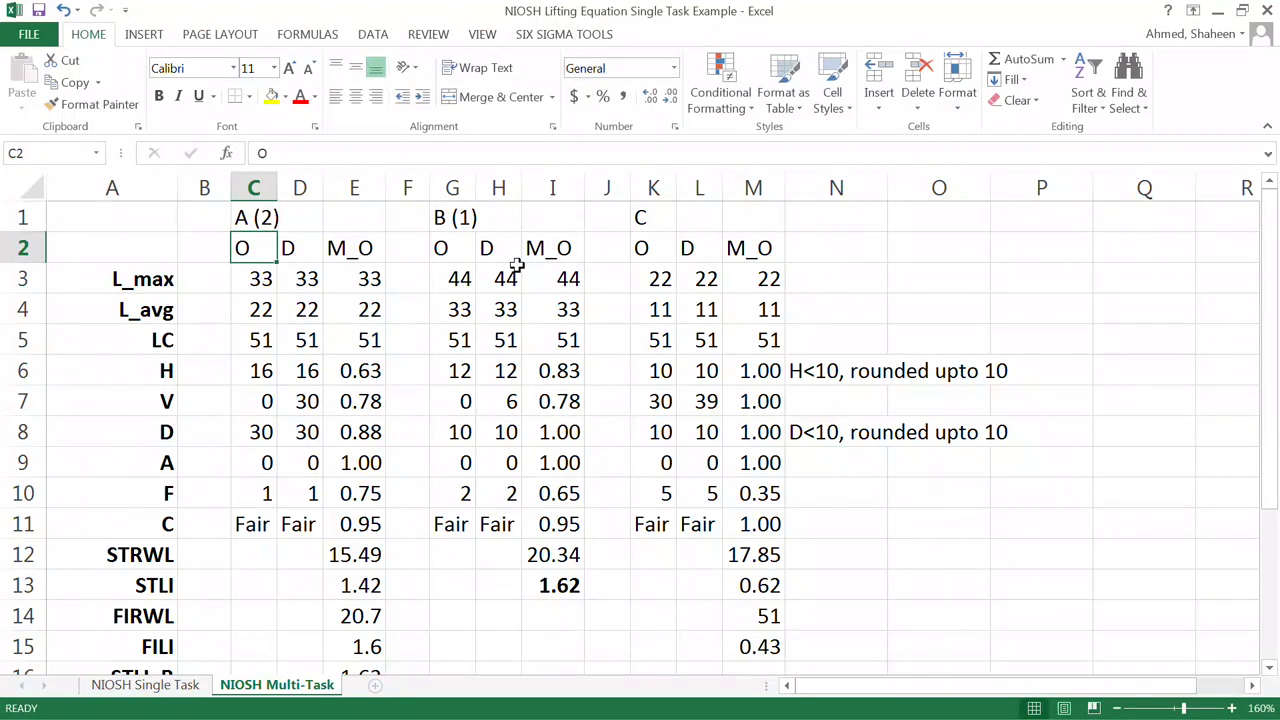
Step: Change the task C heading in cell K1 to C (3)
double_click(673, 219)
type("(")
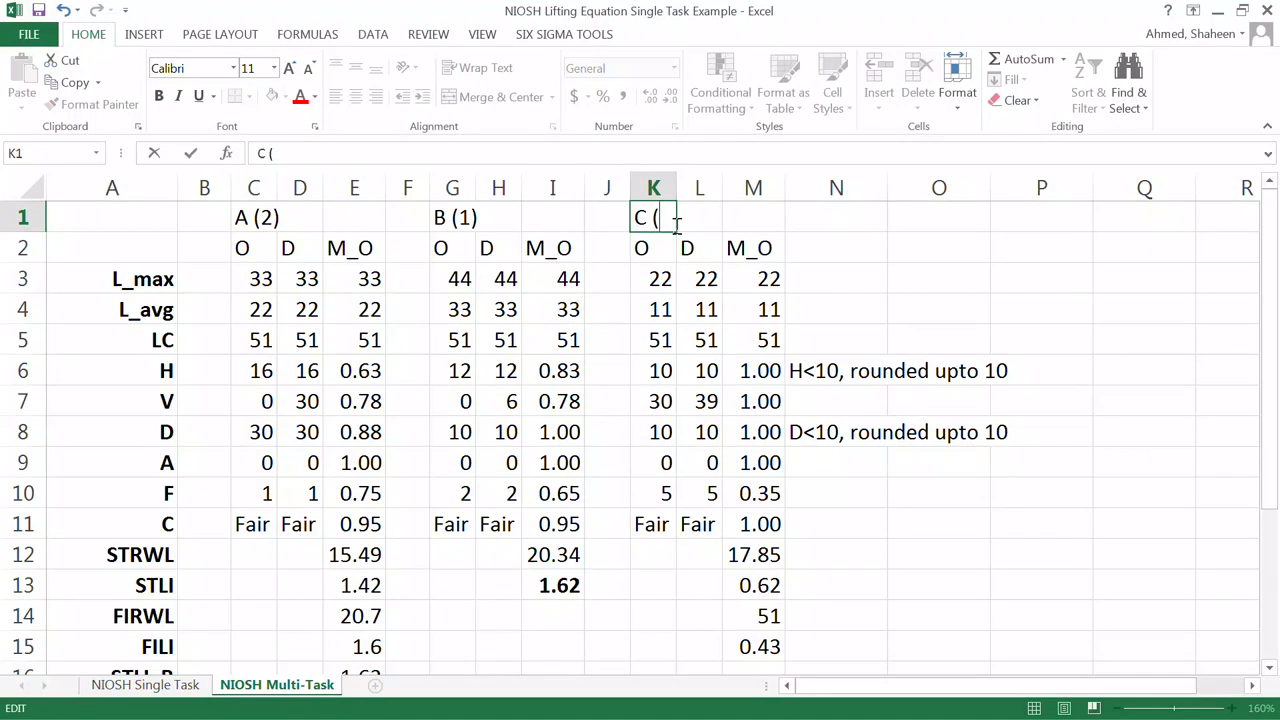
type("3)")
key("Return")
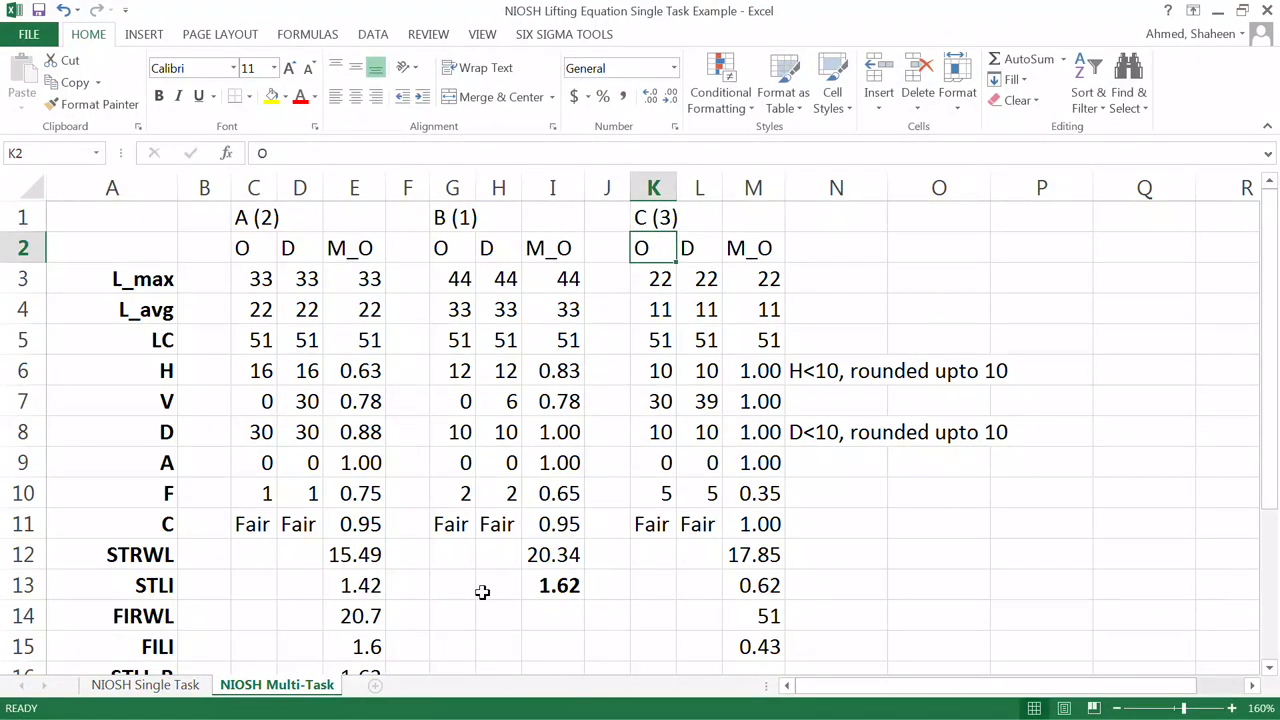
Step: Check the lifting frequencies of tasks A and B in row 10 against the Frequency Multiplier table in the slide show, then return to the workbook
scroll(486, 592, "down", 2)
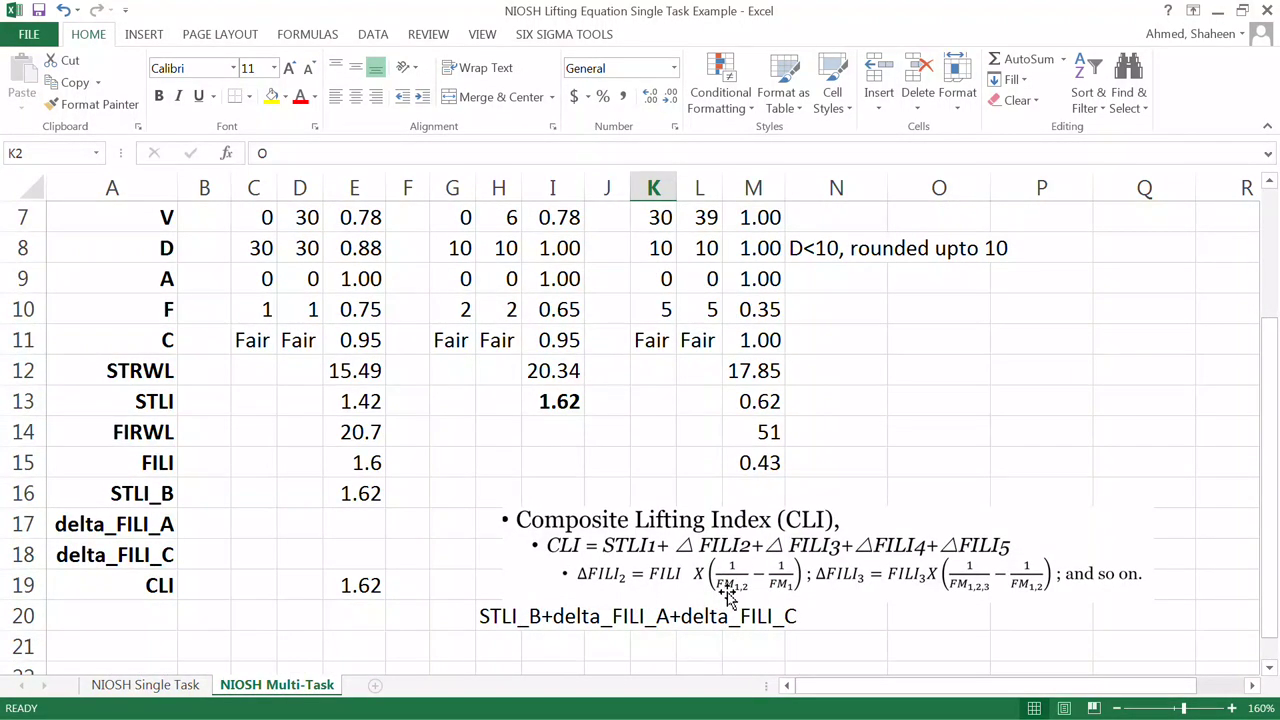
scroll(727, 594, "up", 1)
scroll(727, 594, "up", 1)
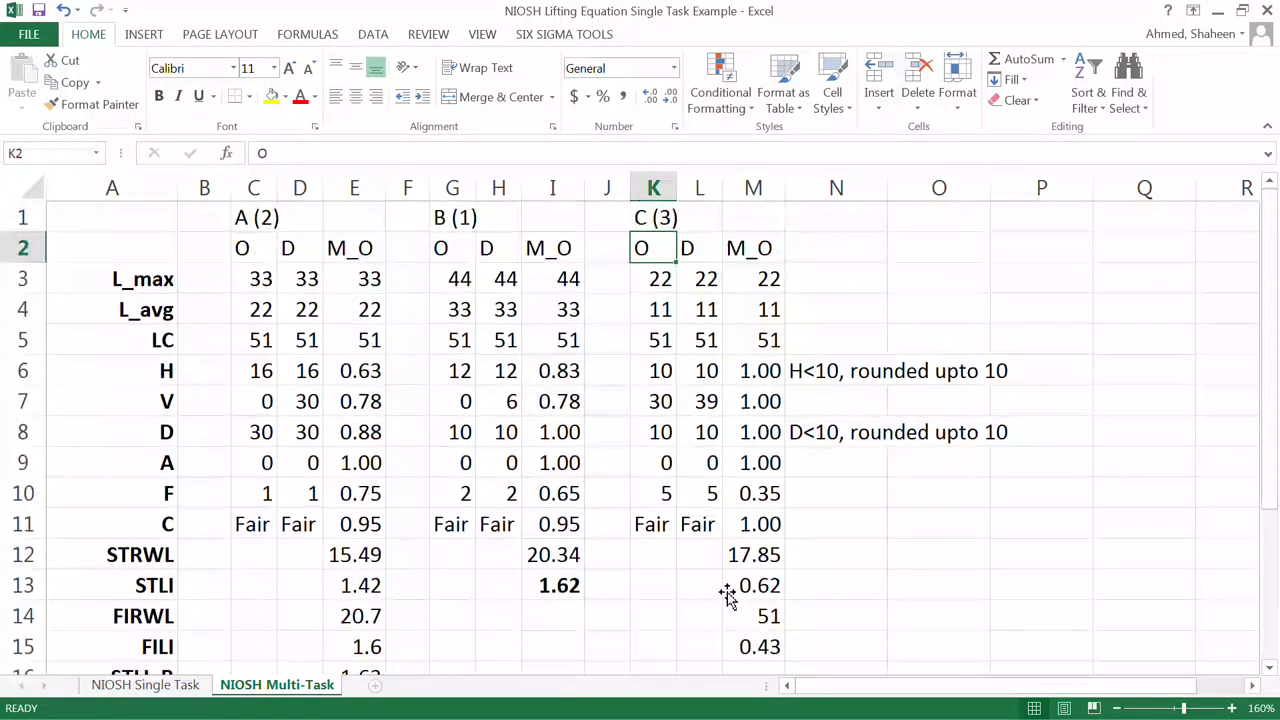
left_click(456, 493)
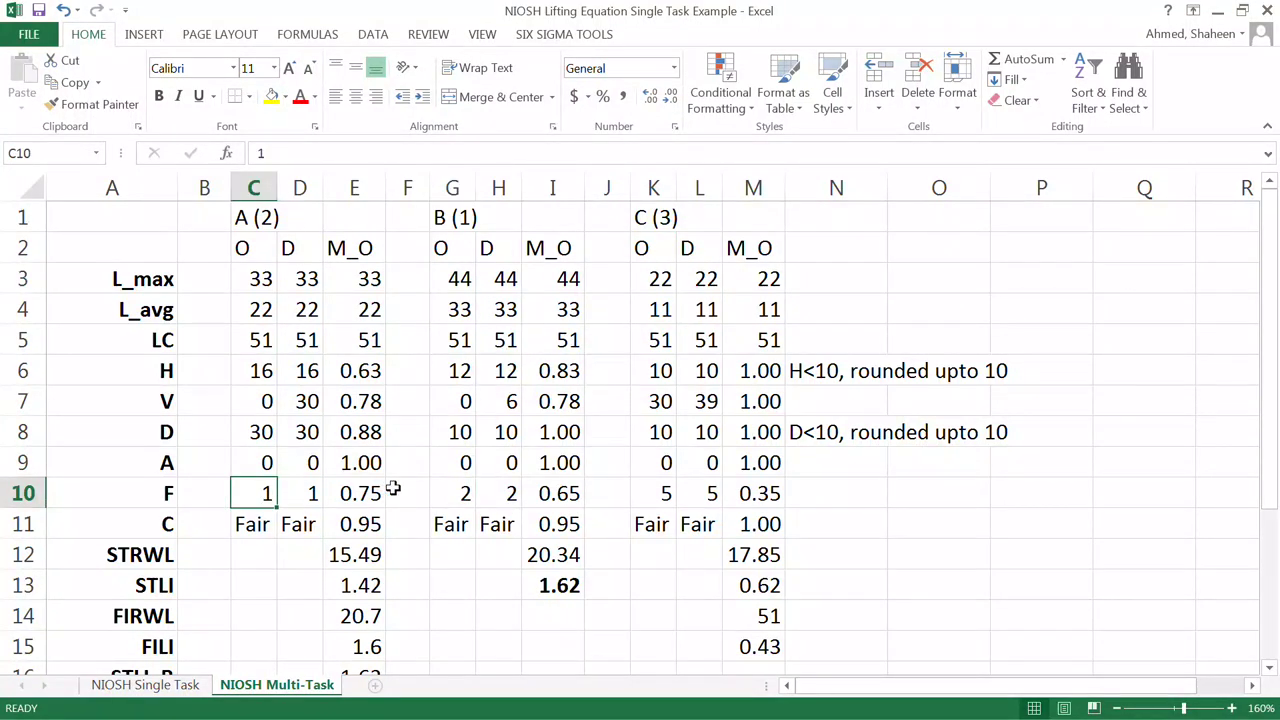
left_click(455, 493)
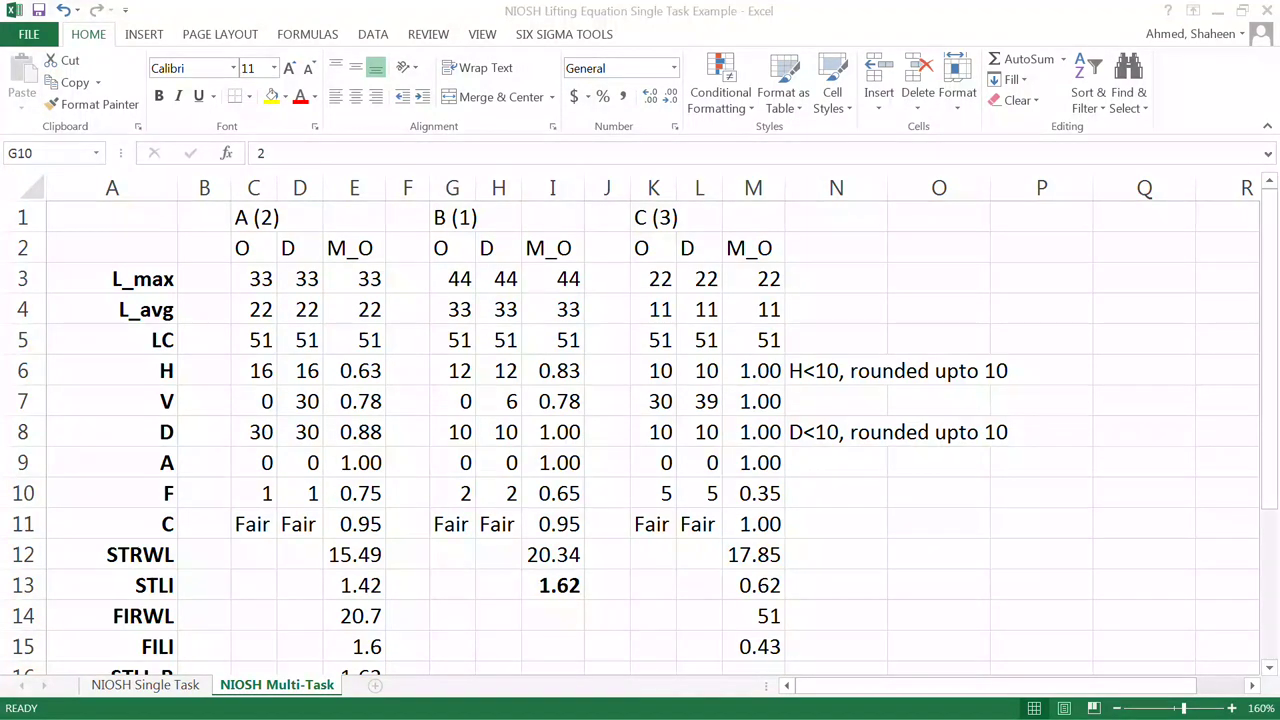
key("alt+Tab")
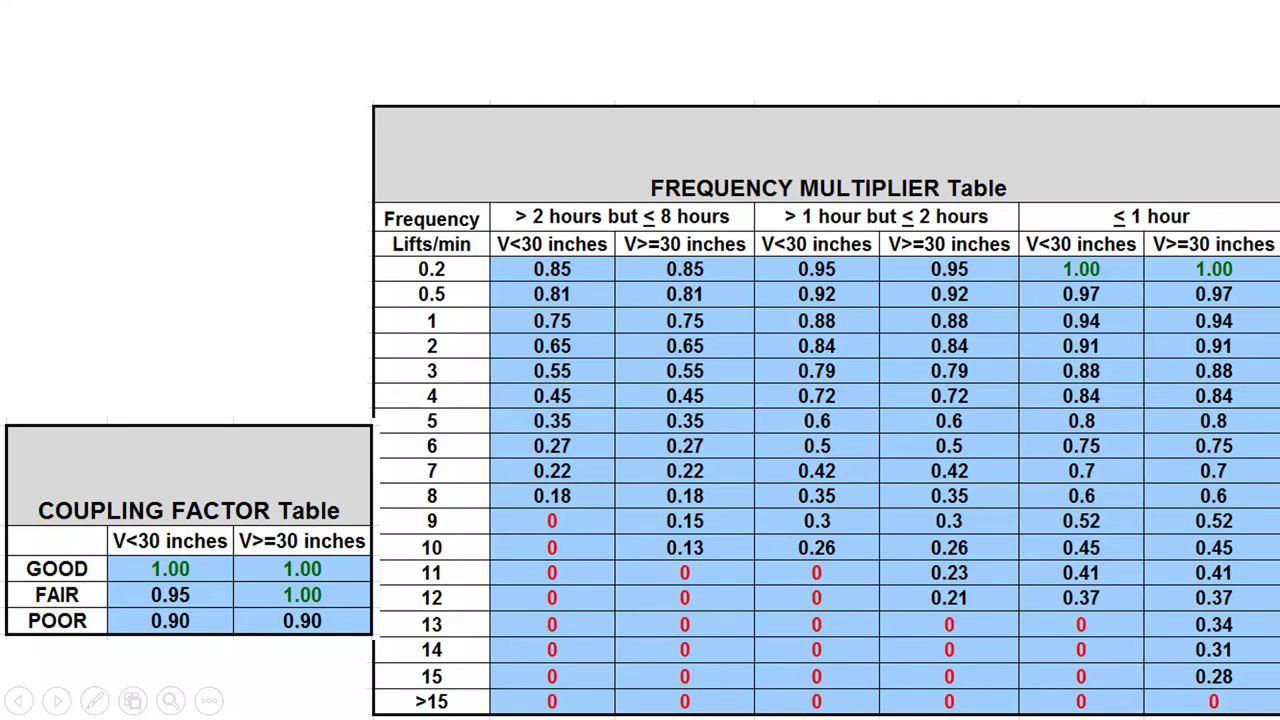
key("alt+Tab")
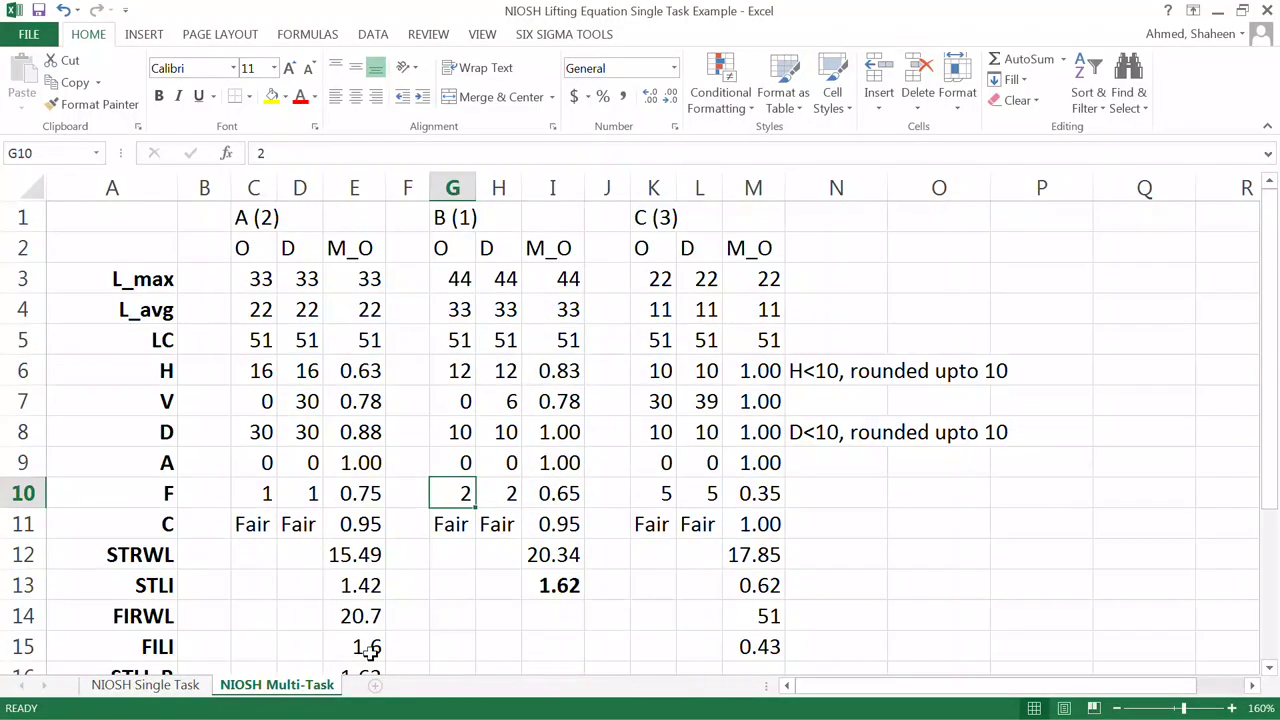
Step: Start the delta_FILI_A formula in cell E17 with a reference to task A's FILI, =E15
scroll(388, 615, "down", 2)
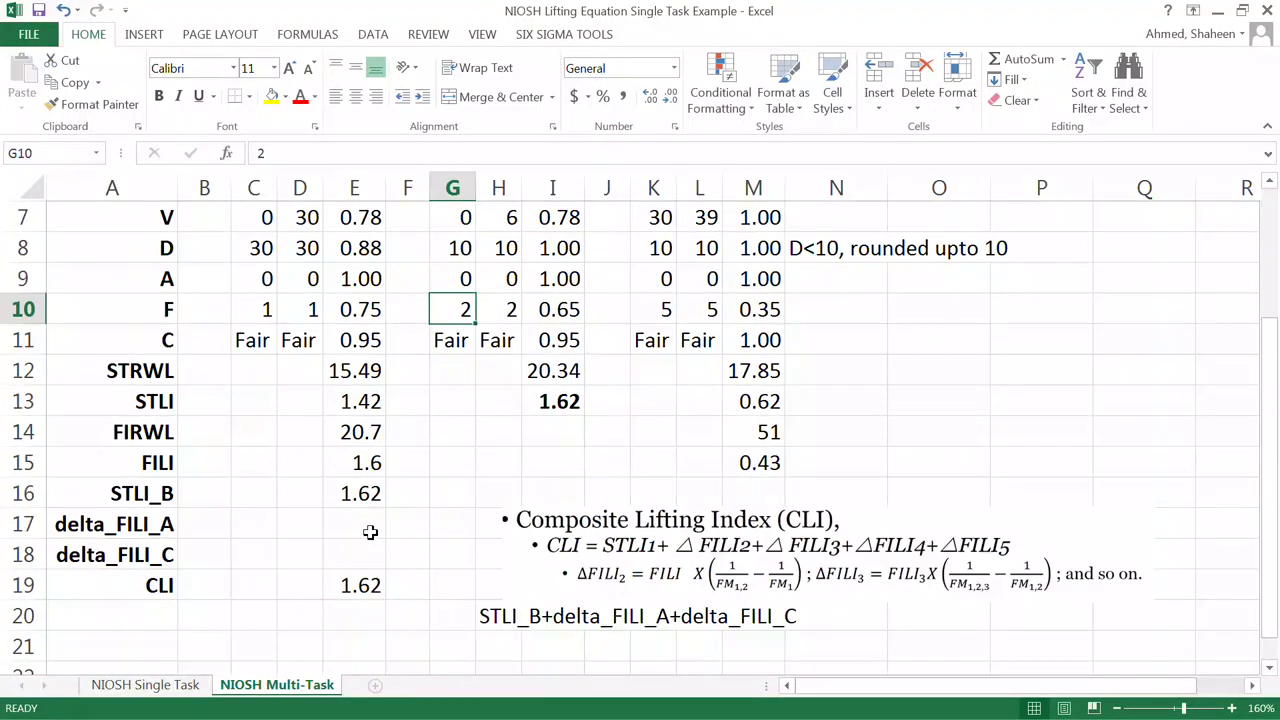
left_click(617, 580)
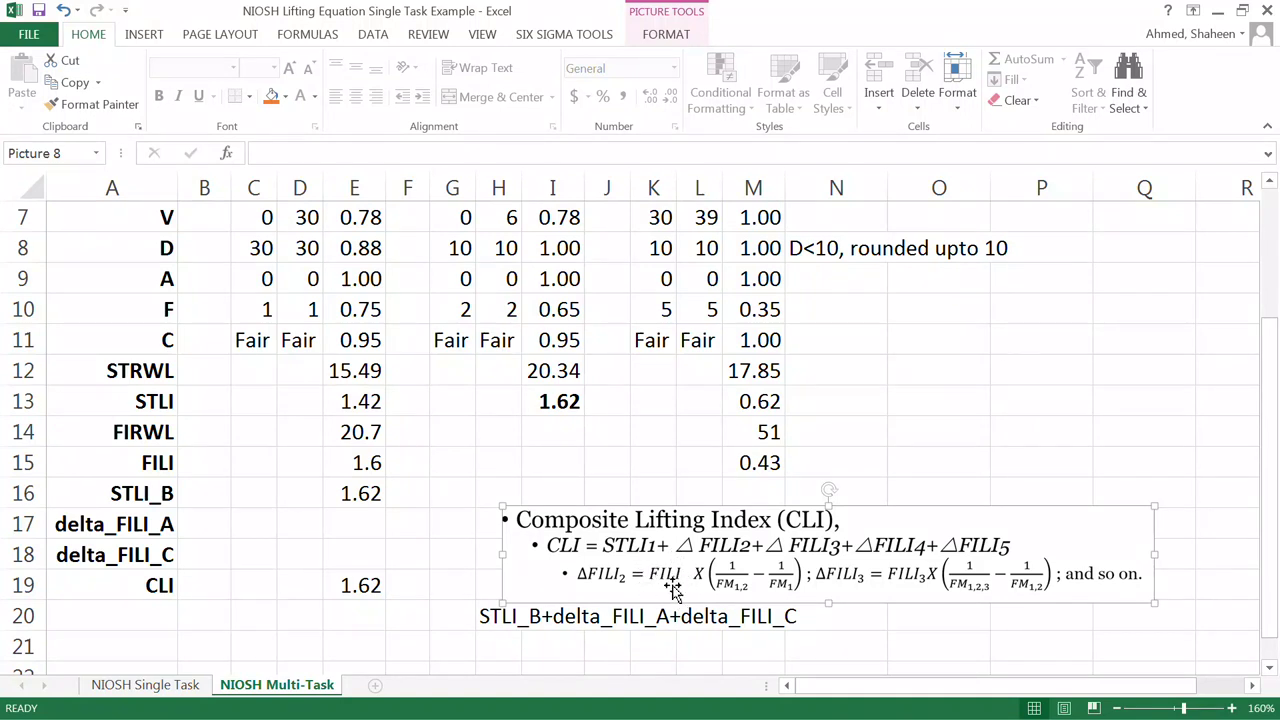
left_click(357, 526)
type("=")
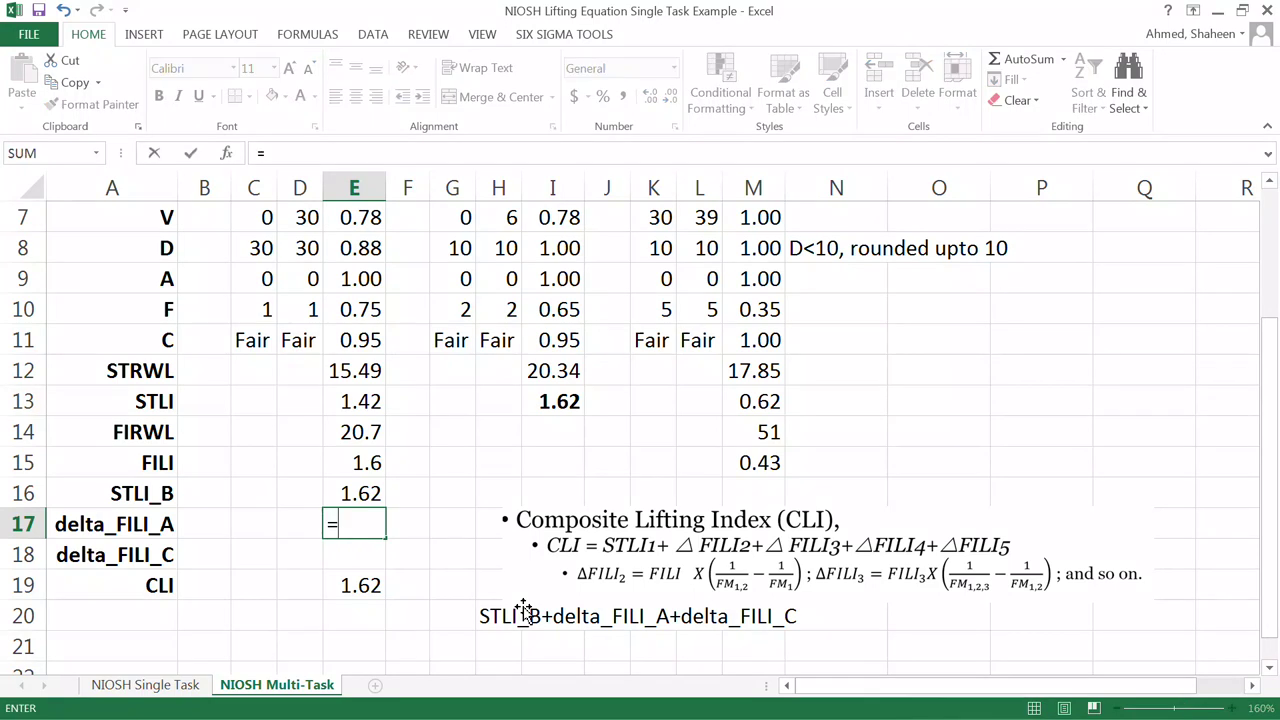
left_click(367, 463)
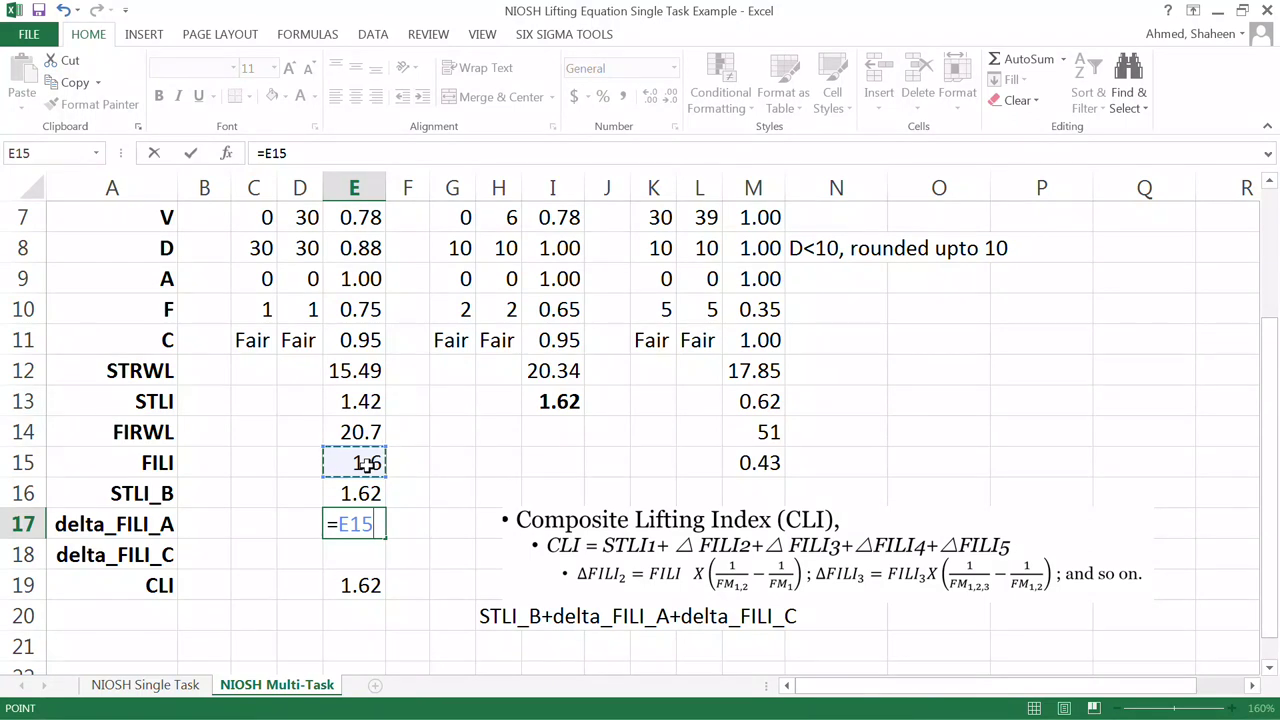
key("shift+Return")
type("*")
key("BackSpace")
type("=I13")
key("ctrl+Return")
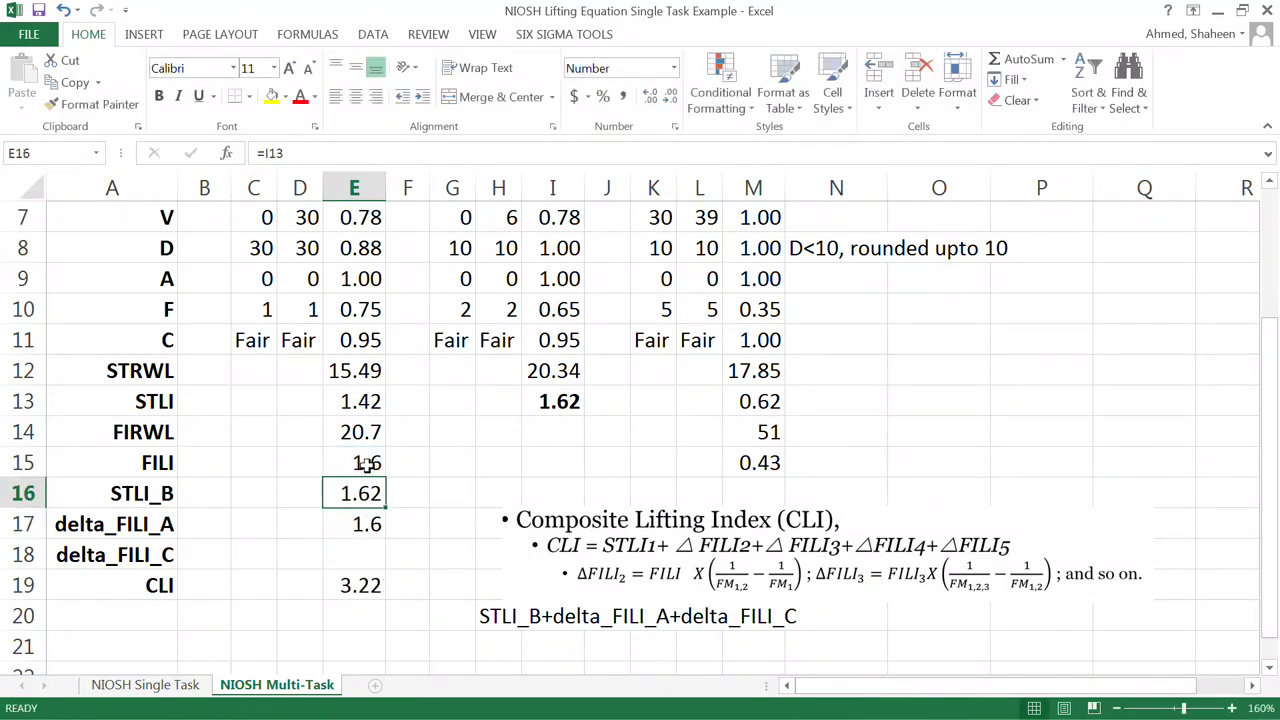
Step: Extend the delta_FILI_A formula in cell E17 to =E15*(1/0.55-1/.65)
left_click(372, 524)
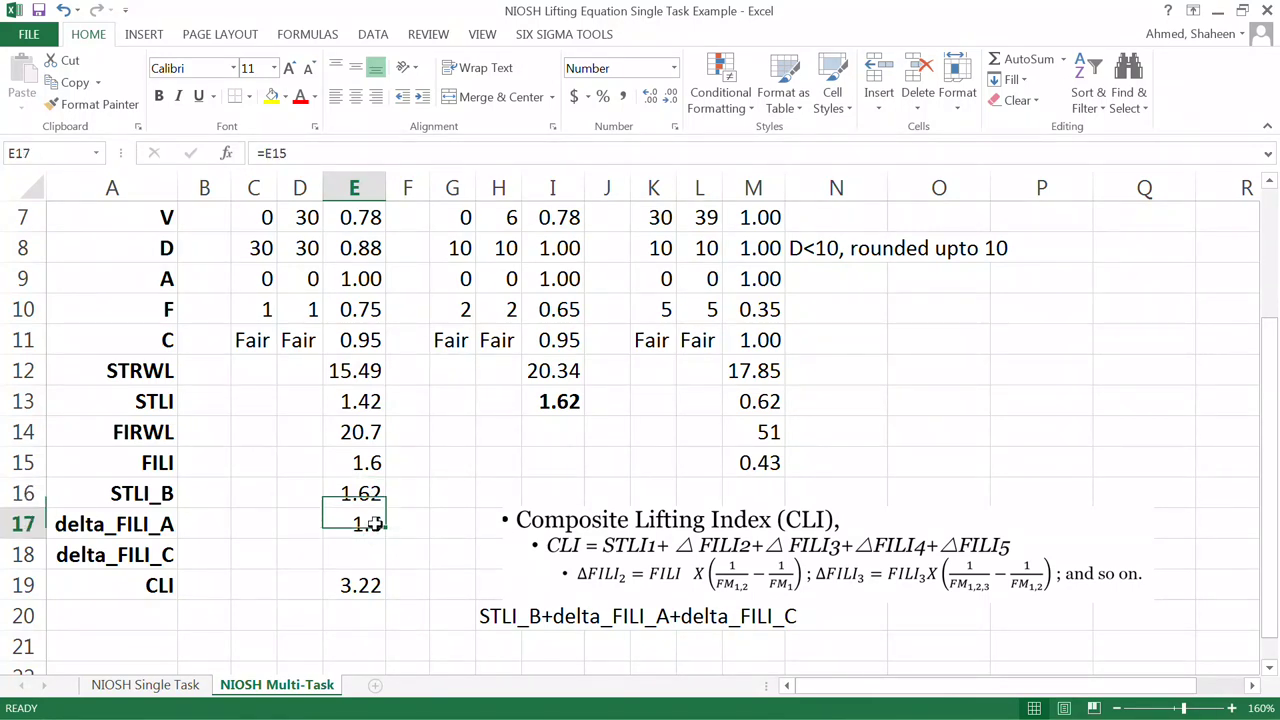
type("=")
key("Up")
key("Up")
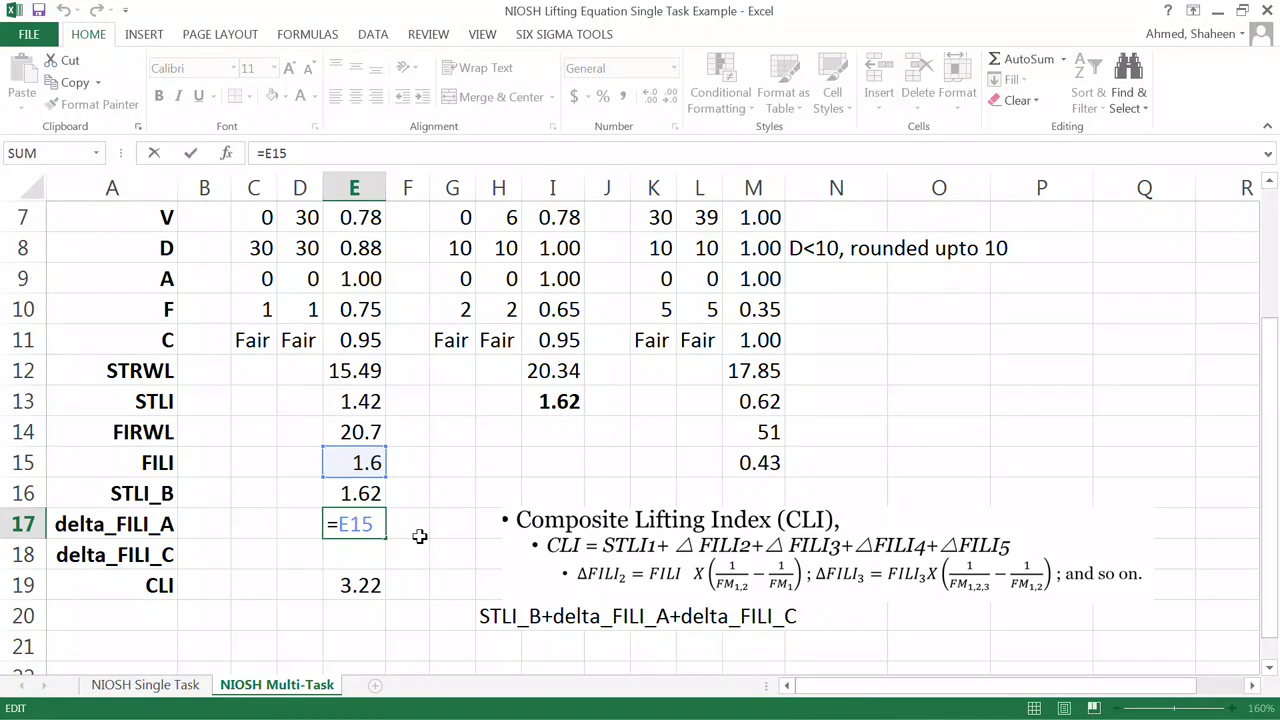
type("*(1/0.55-")
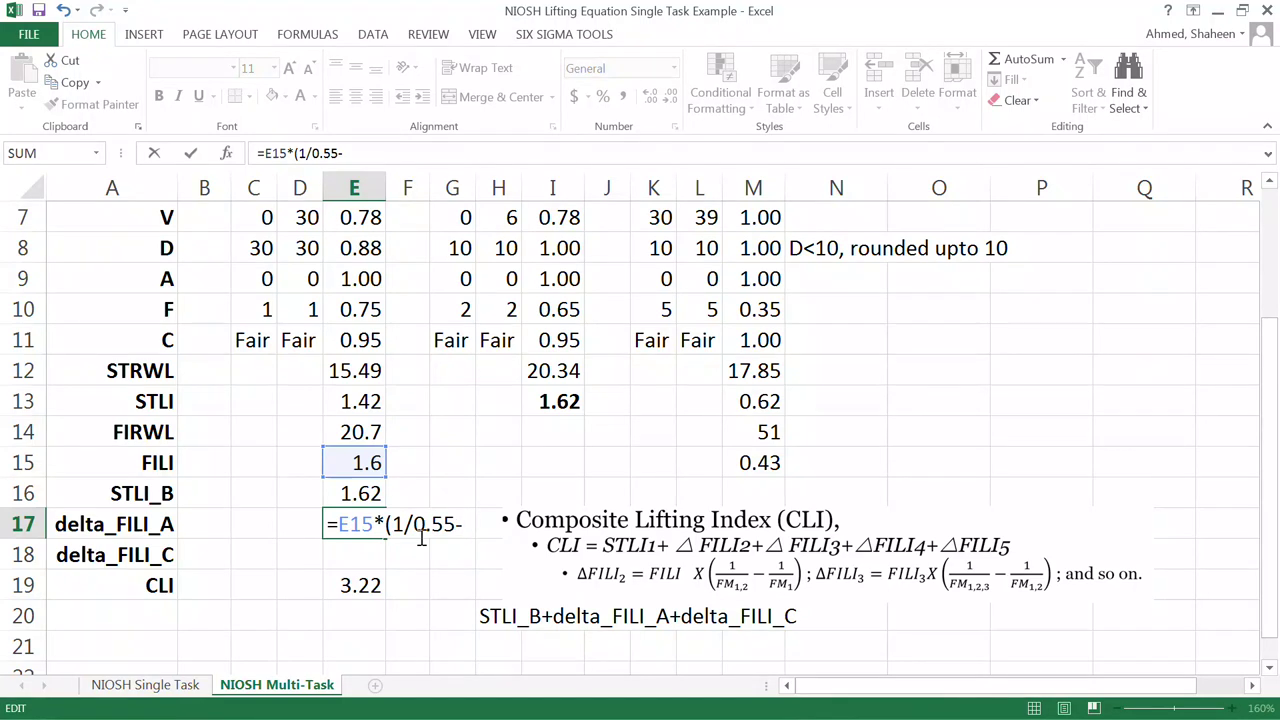
type("1/.65")
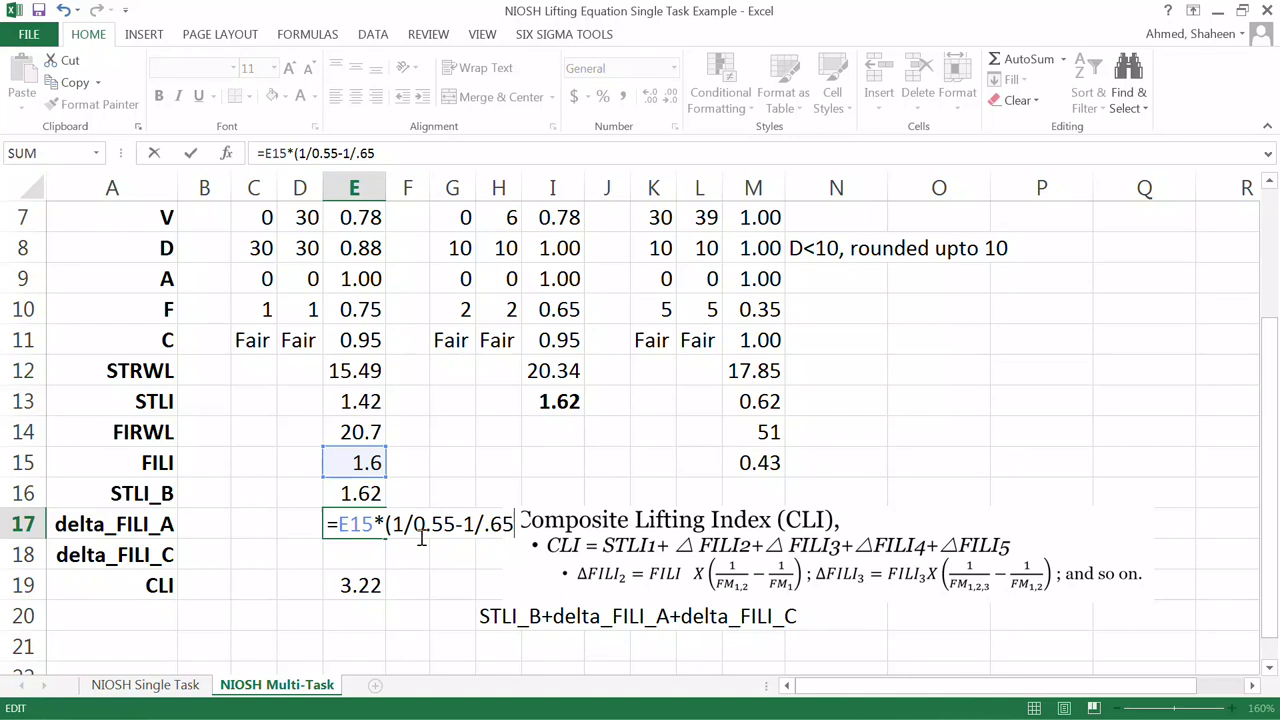
type(")")
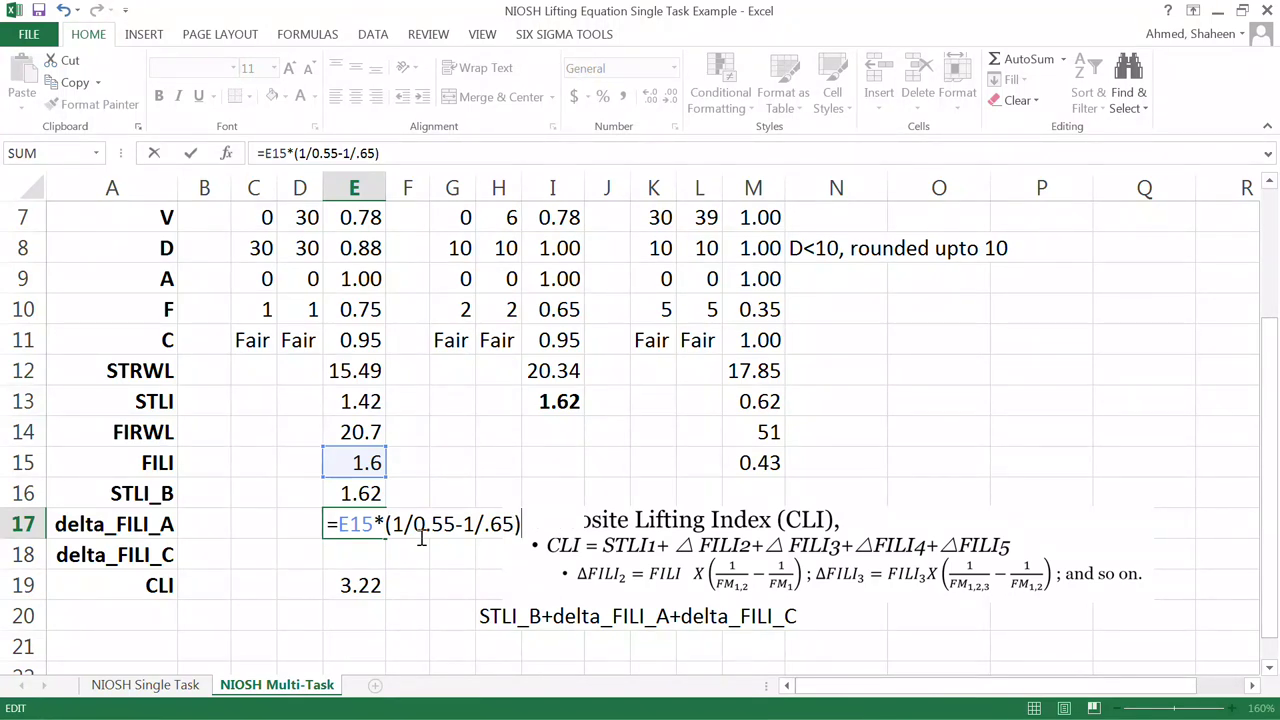
key("Return")
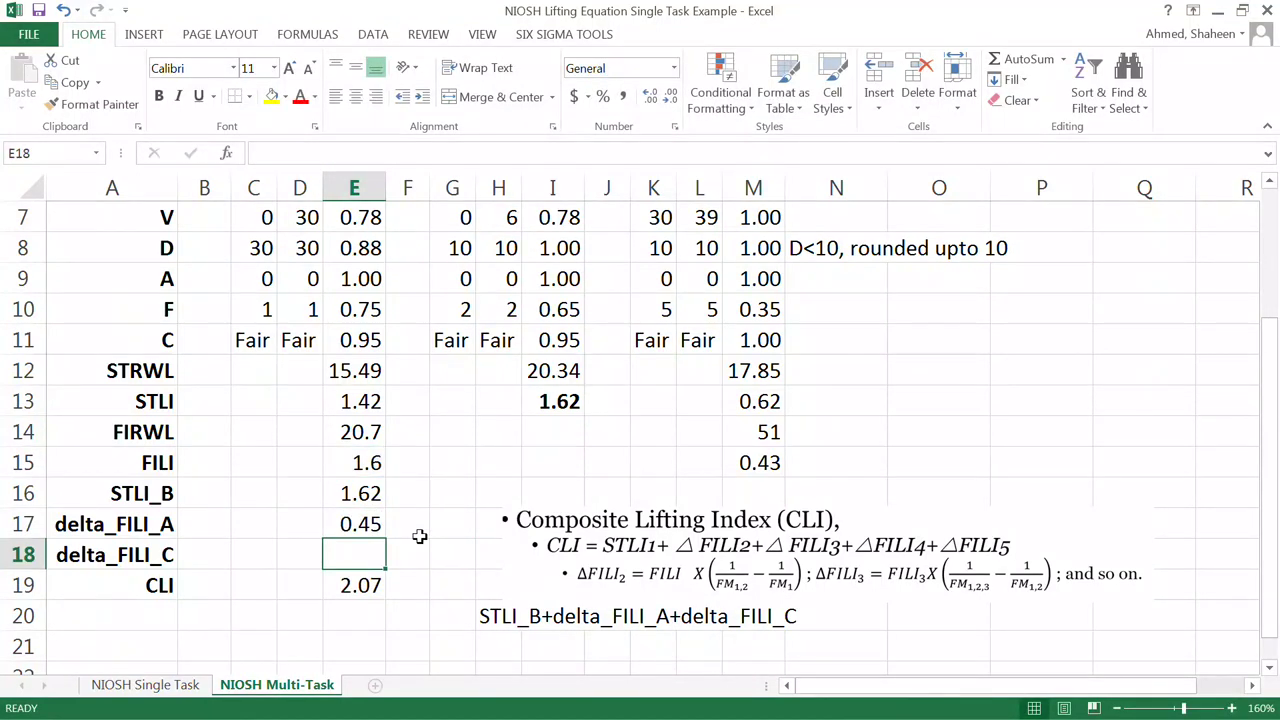
Step: Enter the delta_FILI_C formula =M15*(1/0.18-1/0.55) in cell E18, consulting the Frequency Multiplier table in the slide show for the combined frequencies
type("=")
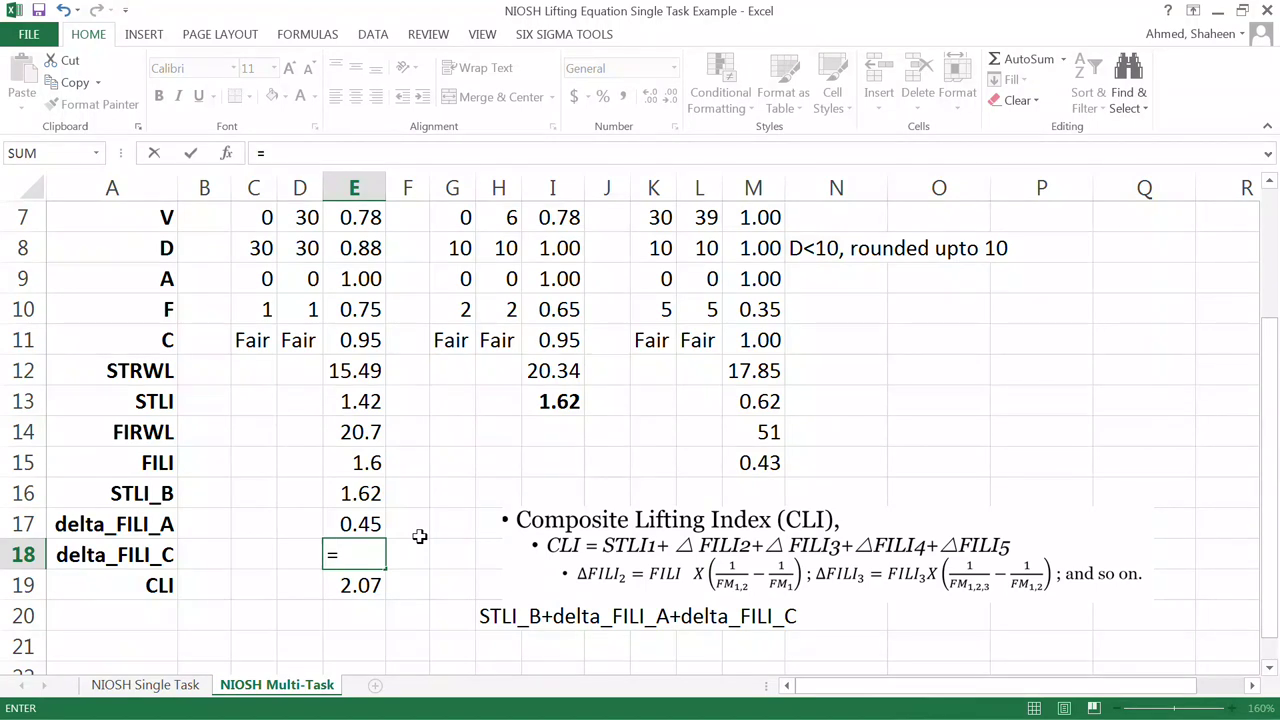
left_click(764, 461)
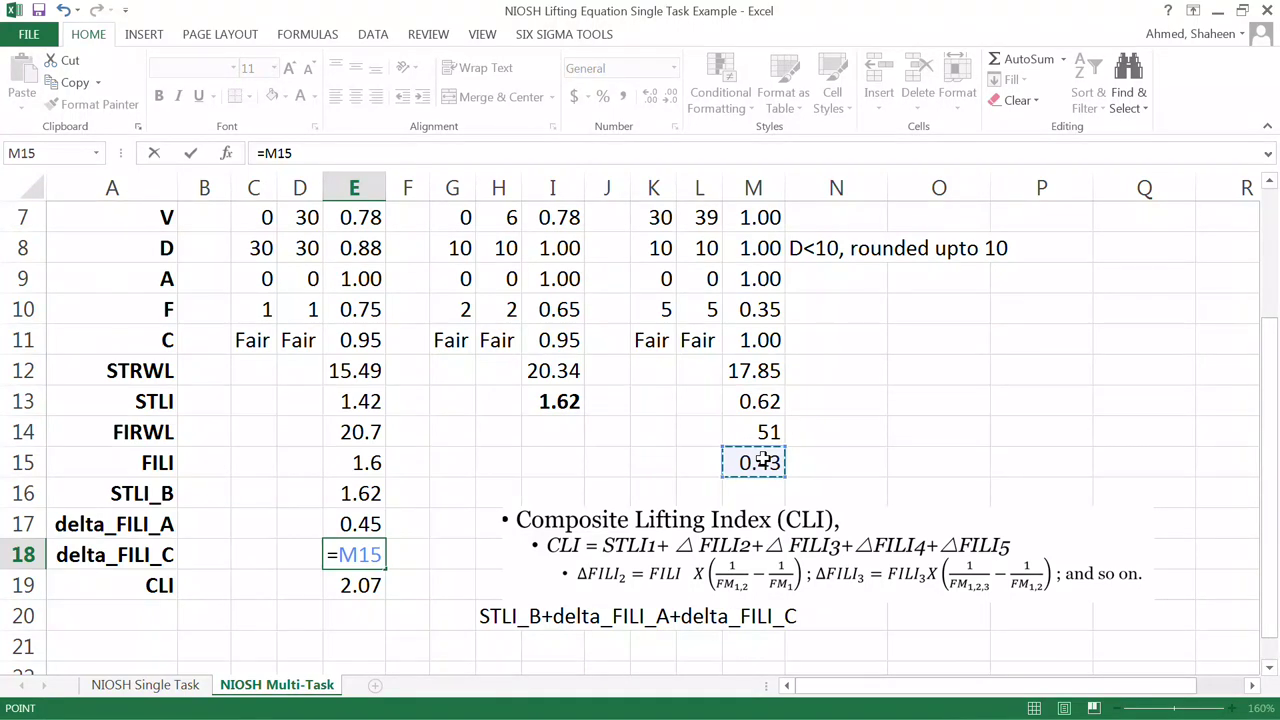
type("*(")
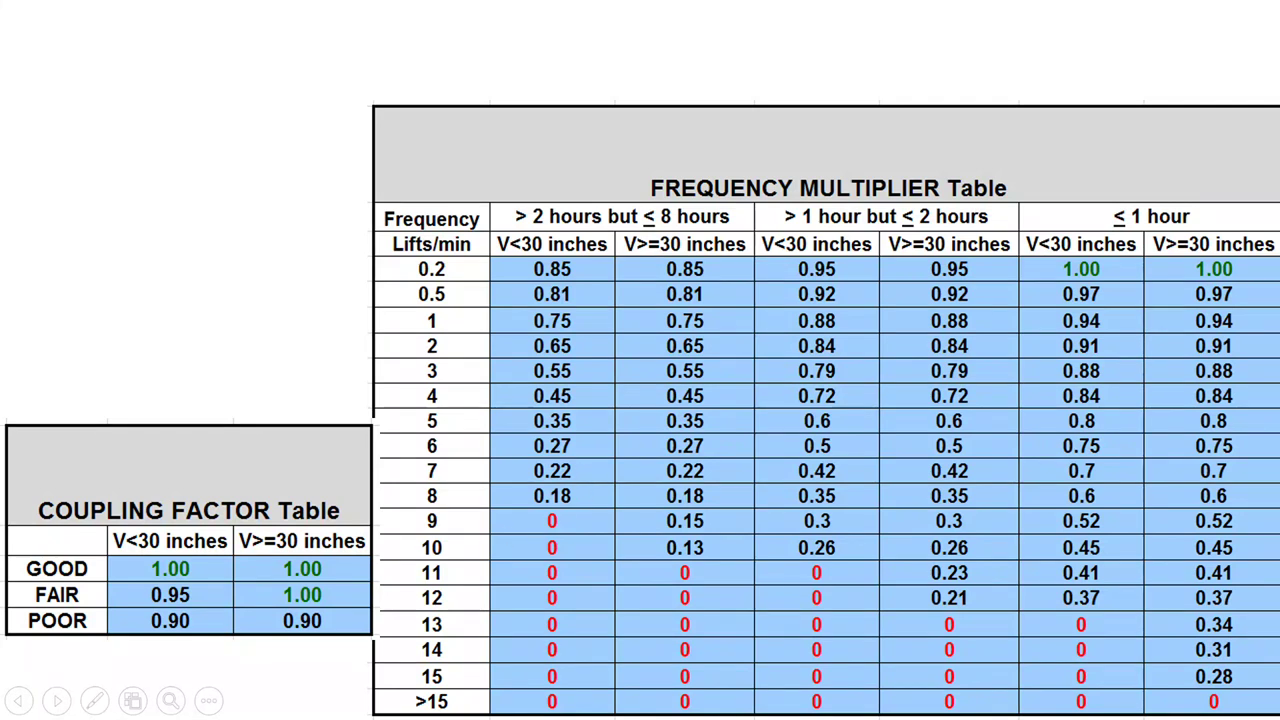
key("alt+Tab")
type("(")
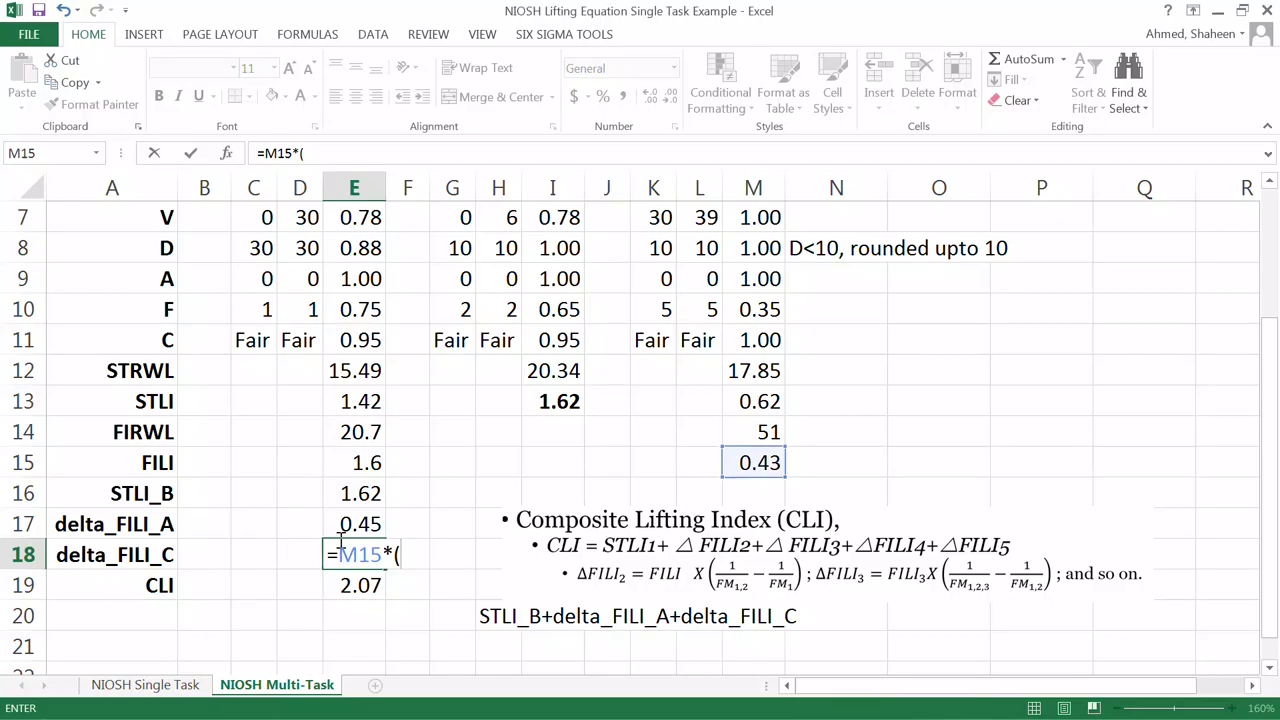
type("1/0.18")
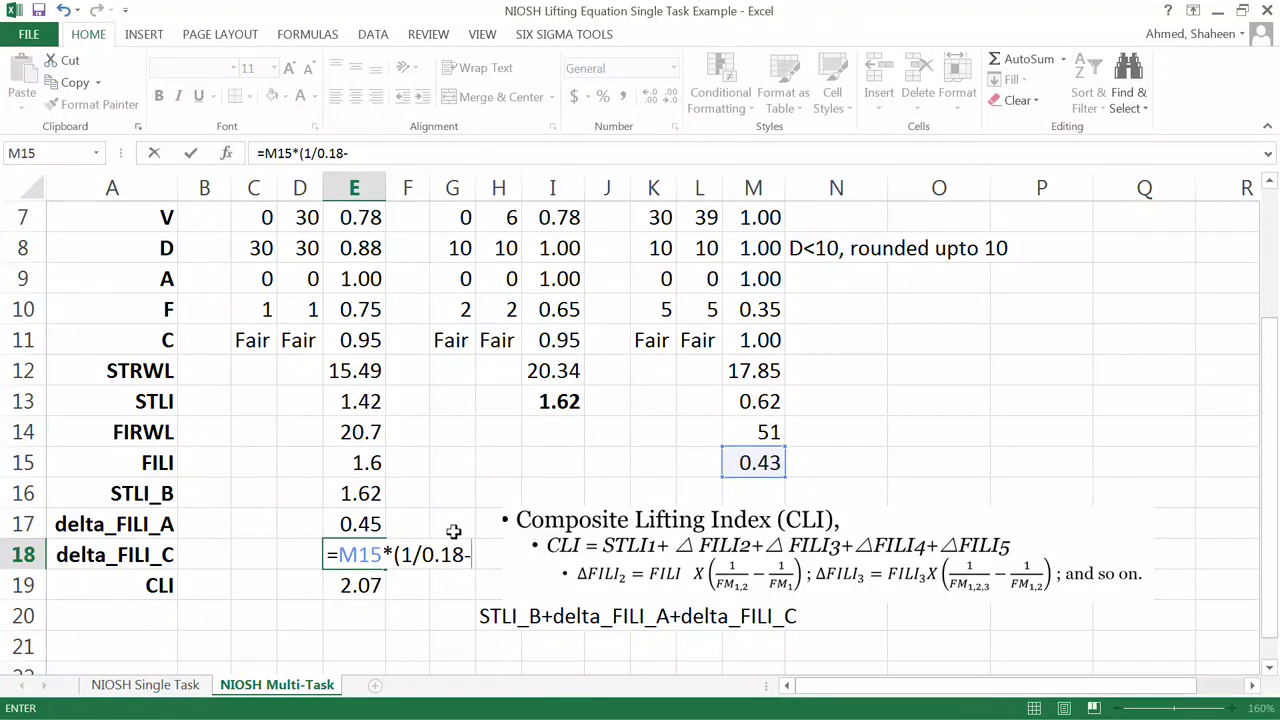
type("-")
type("1/0.55")
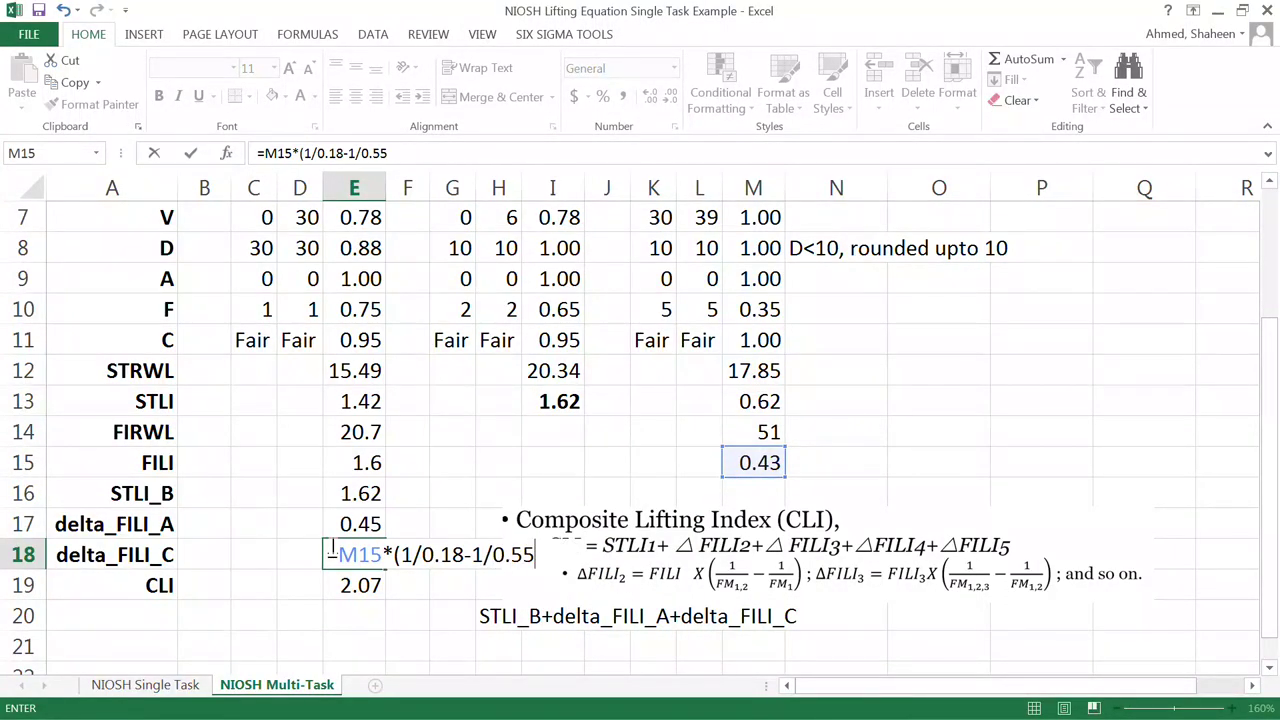
type(")")
key("Return")
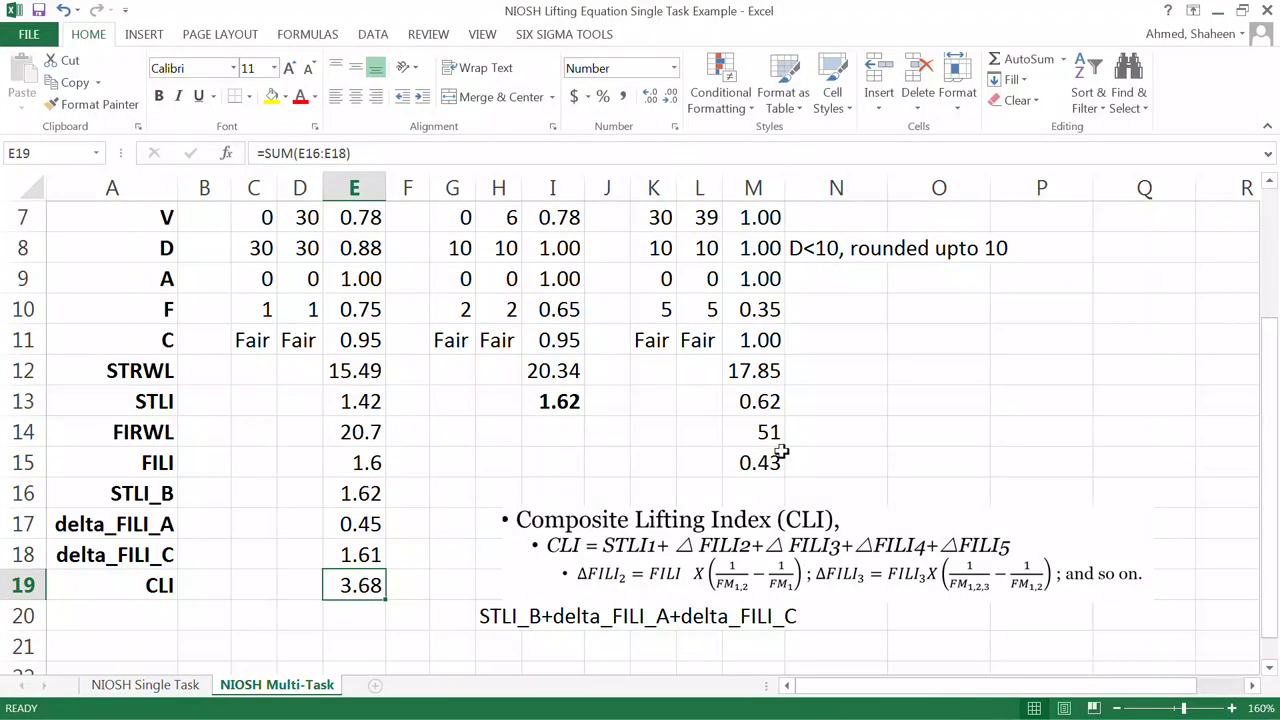
Step: Make the CLI label and result in A19:E19 bold
left_click_drag(137, 582, 354, 583)
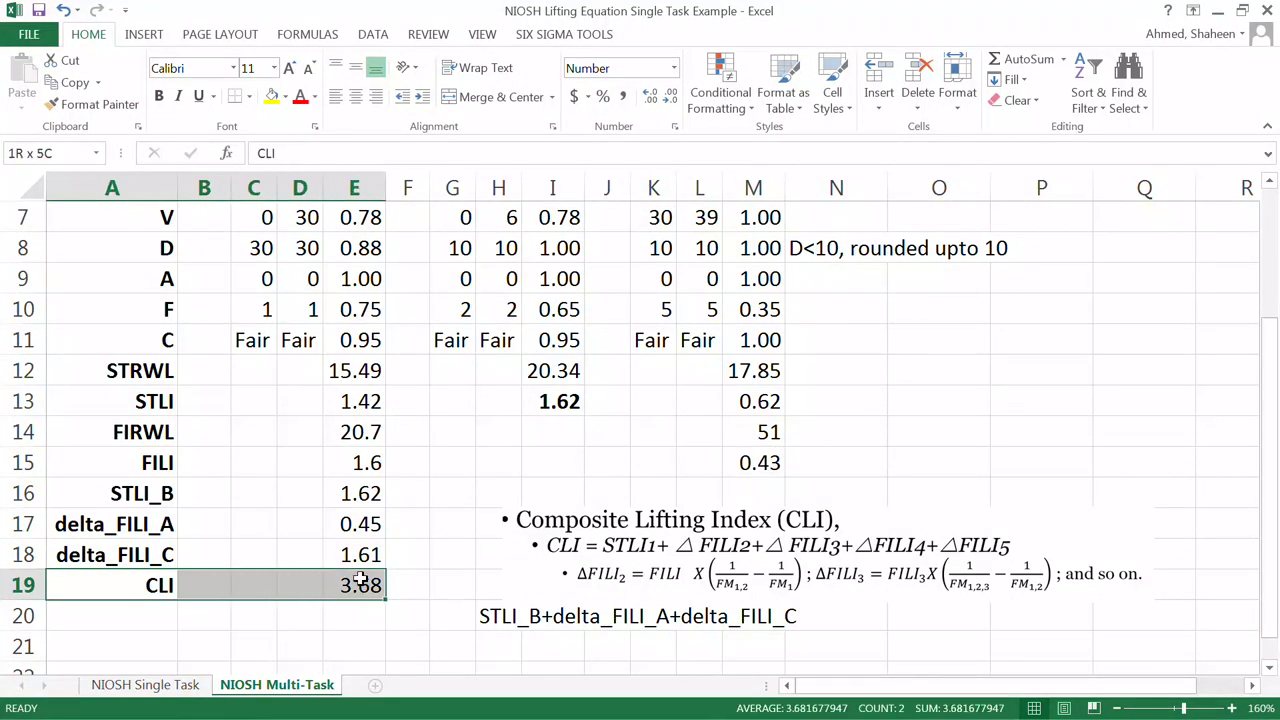
left_click(160, 97)
left_click(160, 97)
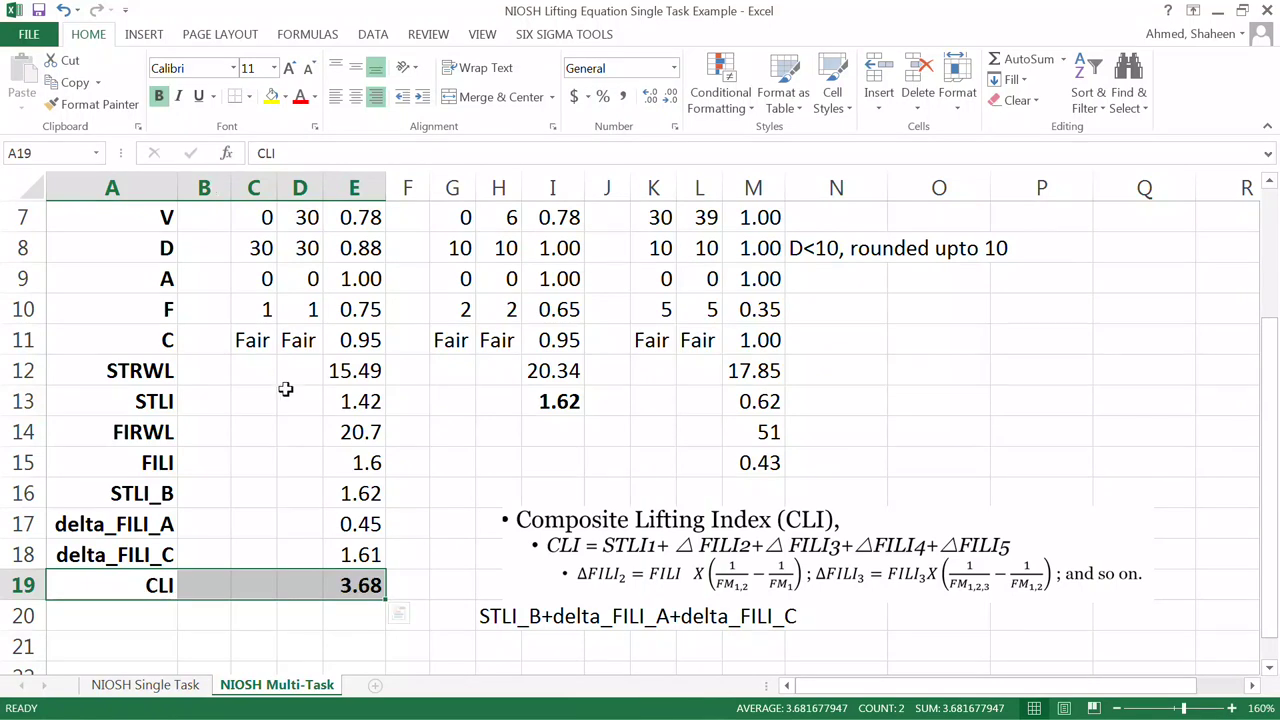
Step: Review the CLI result in row 19 against task C's columns K to M, its STLI and FILI, and the delta_FILI_C formula
left_click(370, 587)
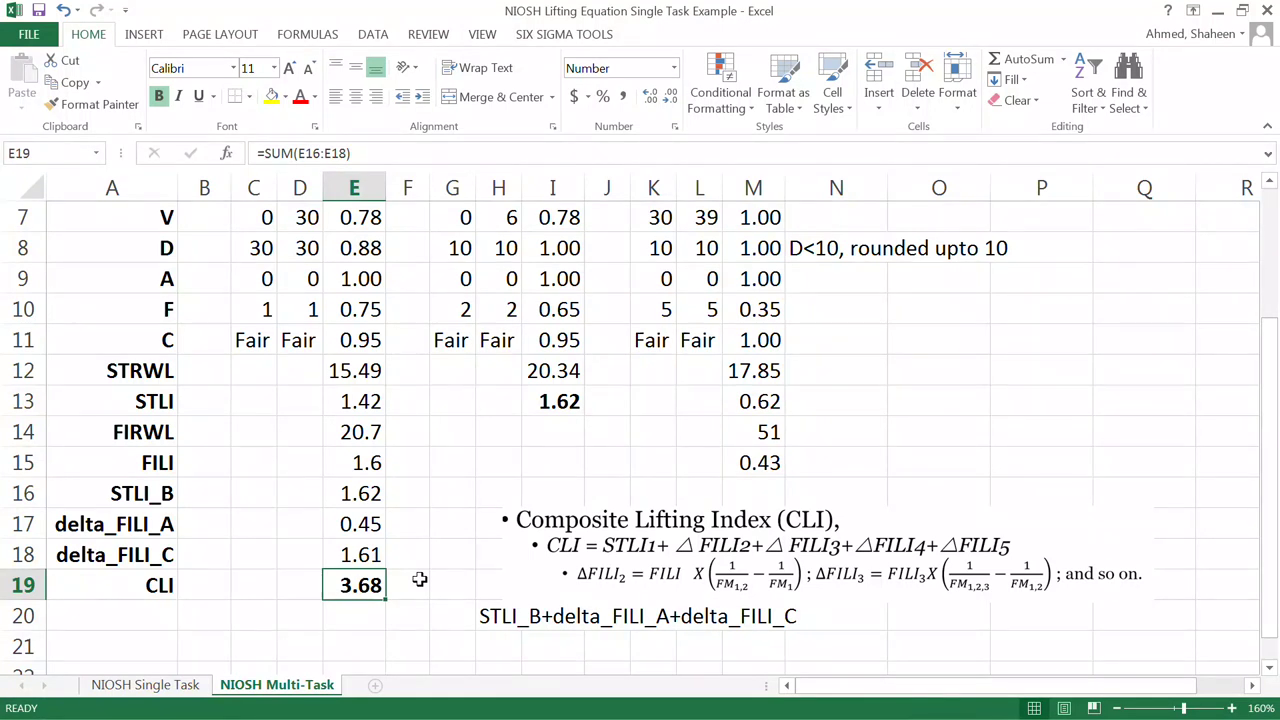
left_click(755, 461)
scroll(755, 461, "up", 2)
left_click_drag(652, 188, 751, 180)
scroll(806, 314, "down", 3)
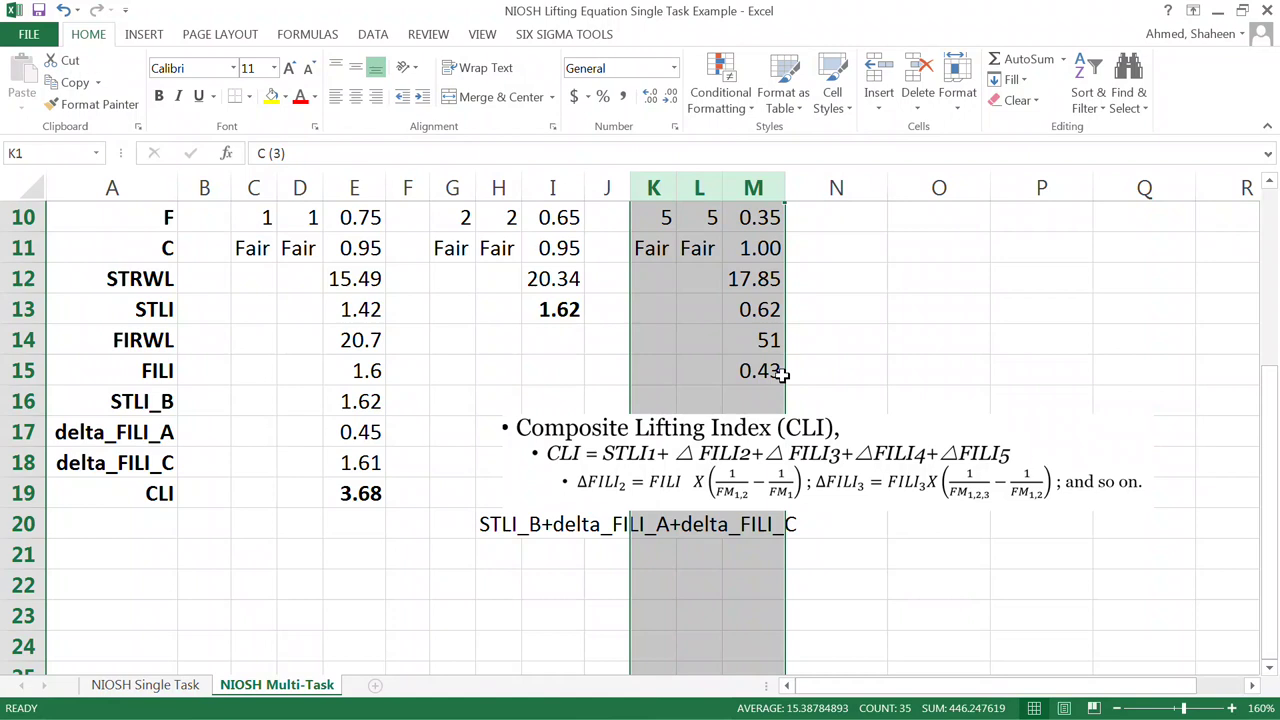
left_click(764, 310)
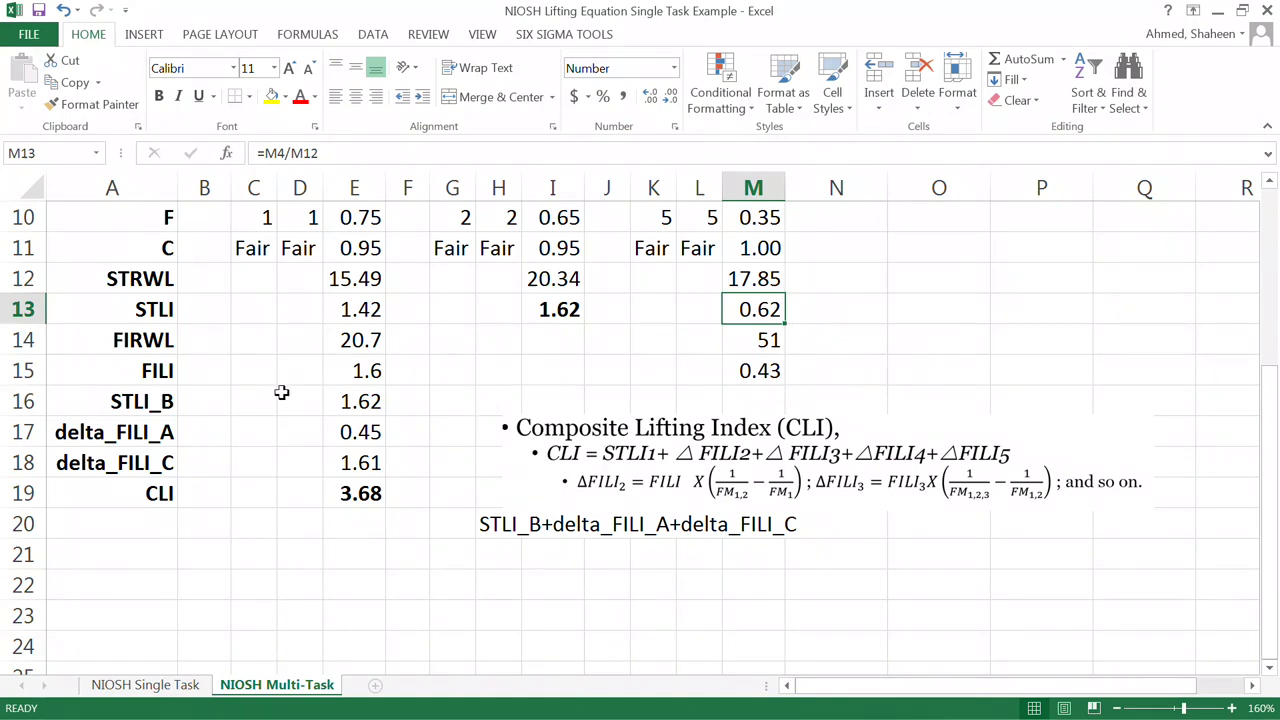
mouse_move(91, 407)
left_mouse_down()
mouse_move(365, 468)
mouse_move(408, 540)
left_mouse_up()
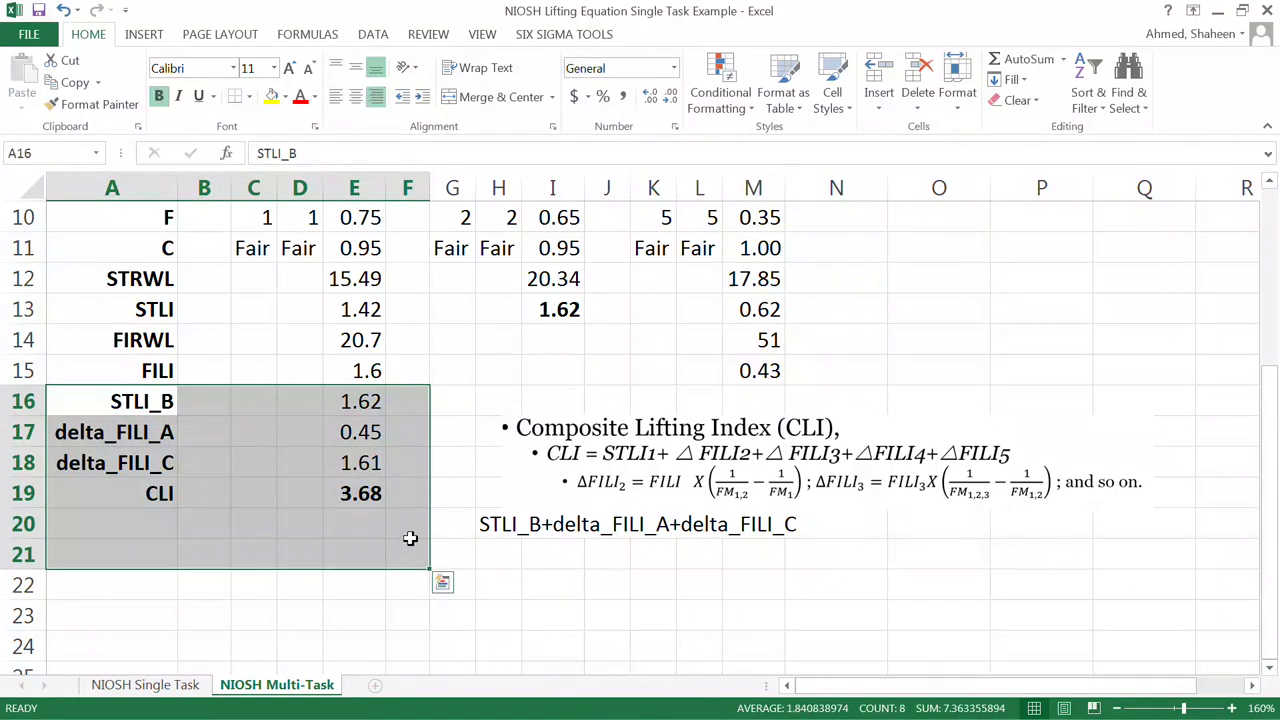
left_click(372, 462)
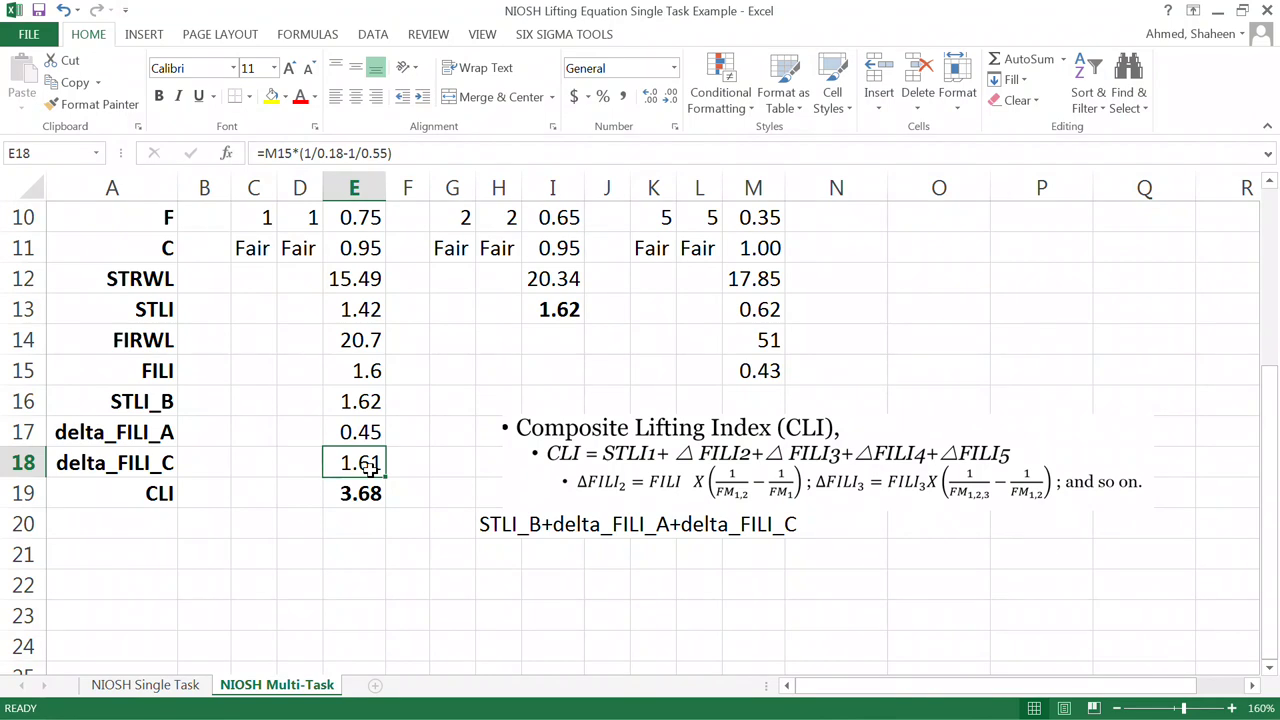
left_click(23, 493)
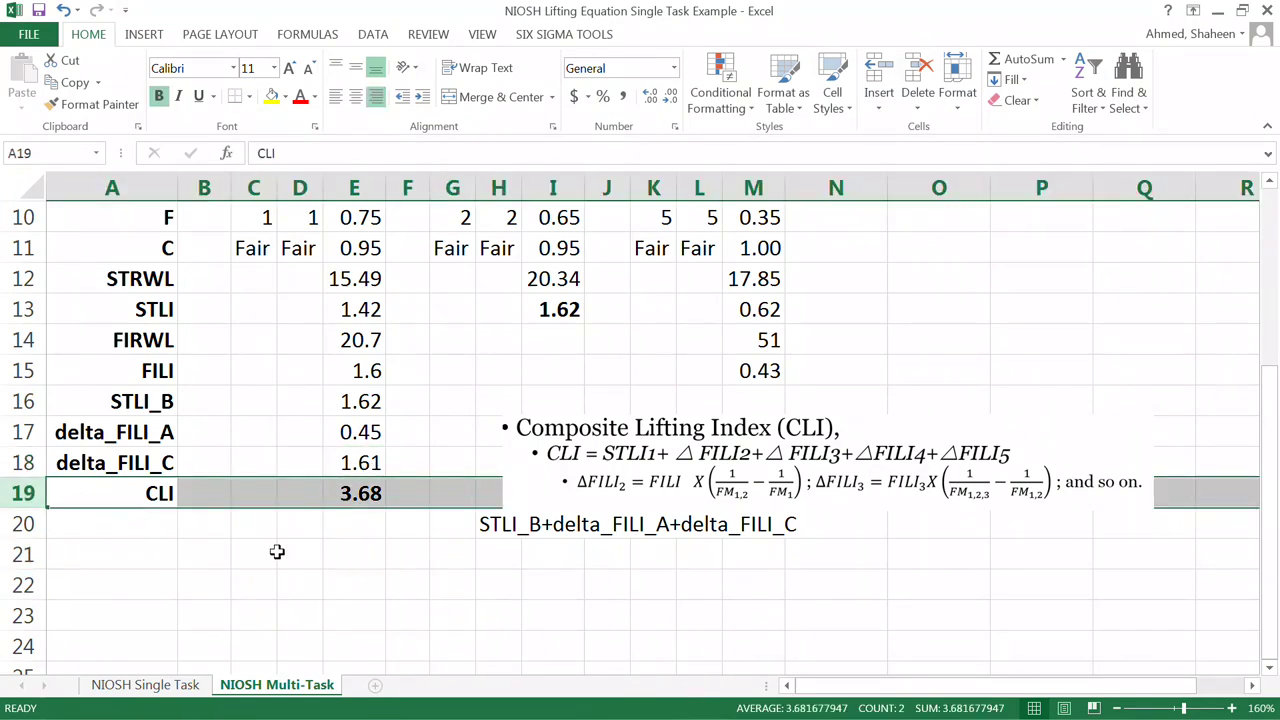